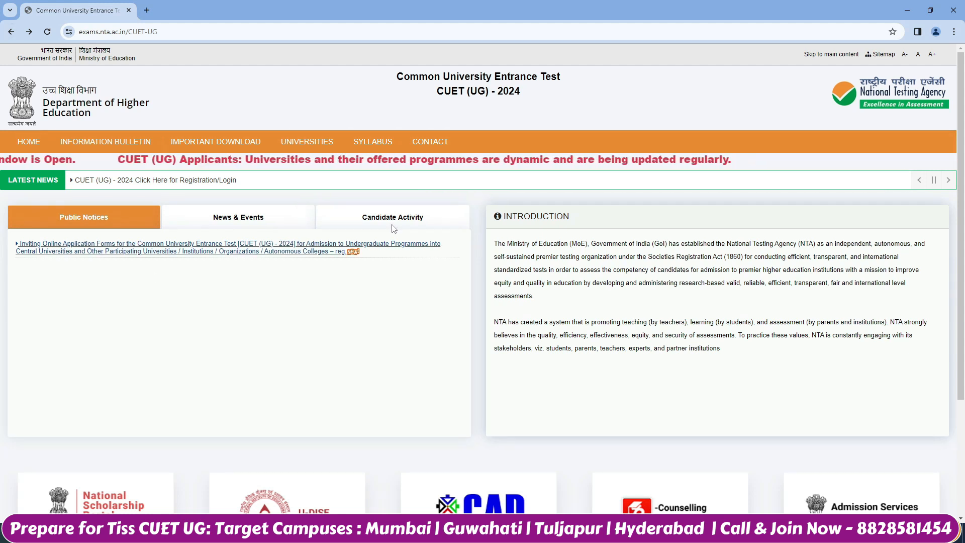
- Look through the participating universities list as far as the deemed universities including TISS, and return to the exam home page
left_click(326, 150)
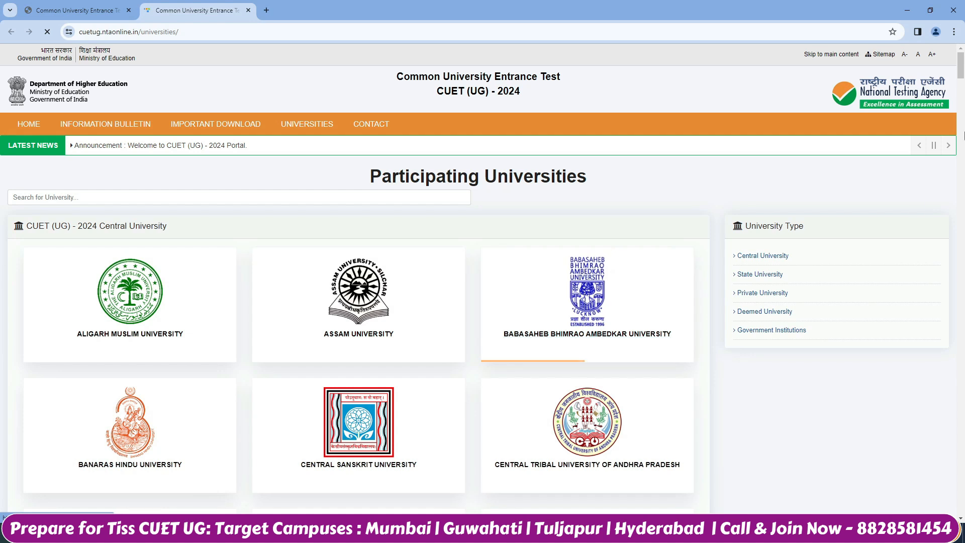
scroll(654, 244, "down", 3)
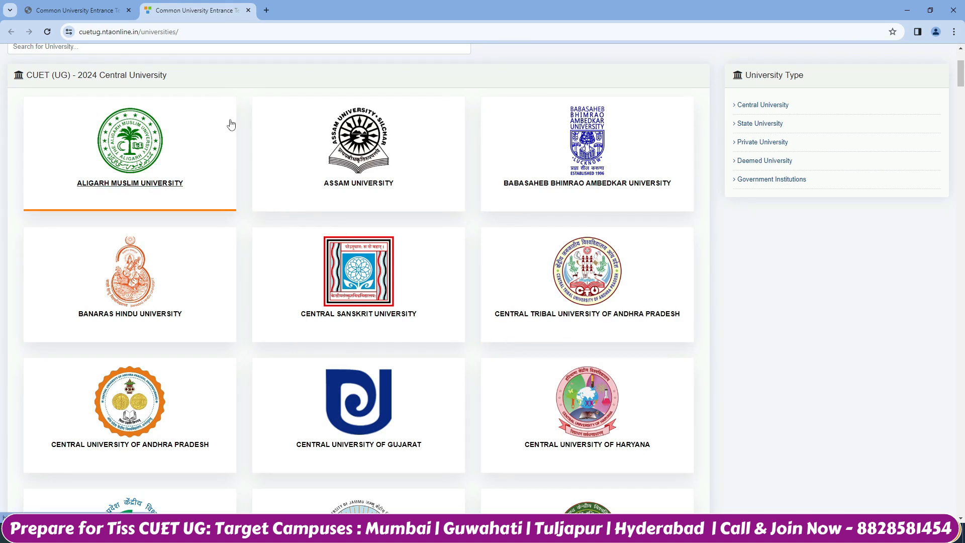
scroll(693, 370, "down", 1)
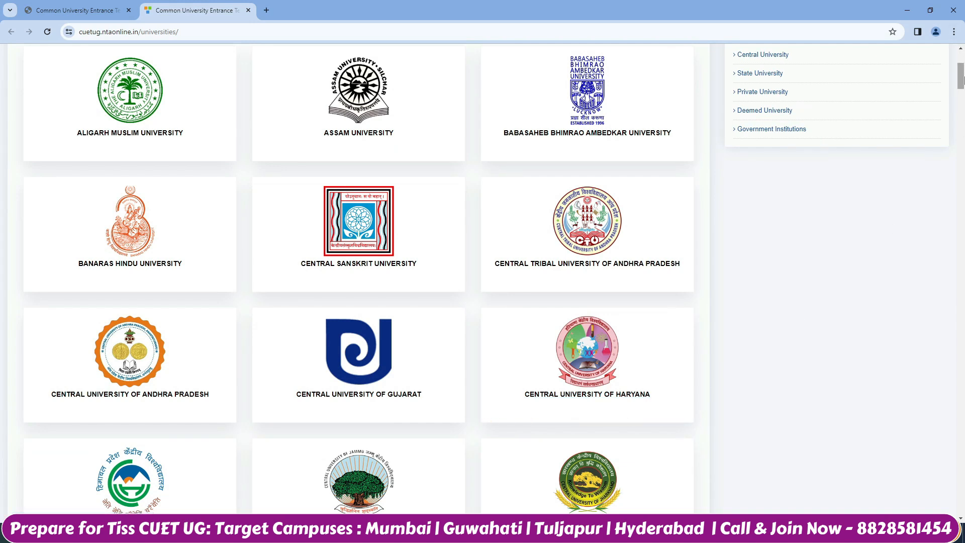
left_click_drag(961, 78, 961, 276)
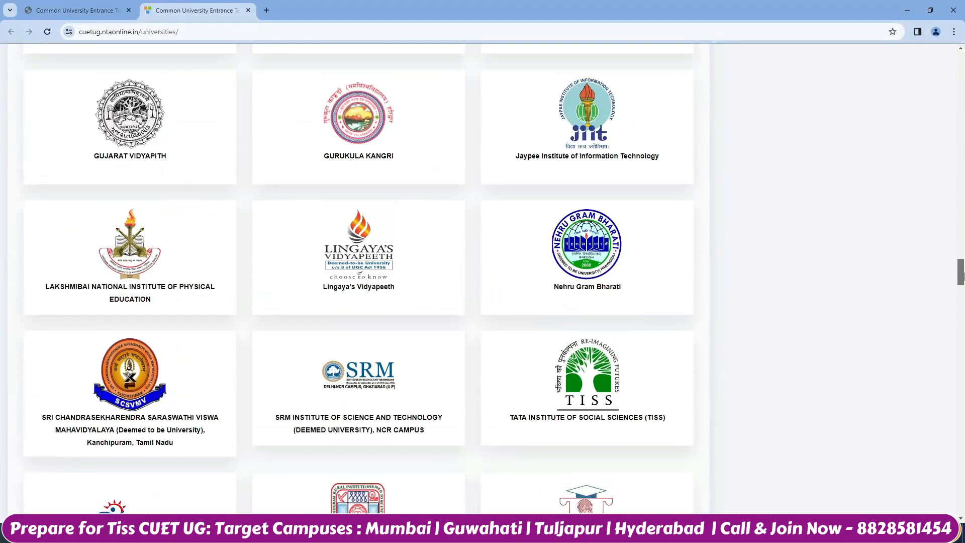
left_click(248, 10)
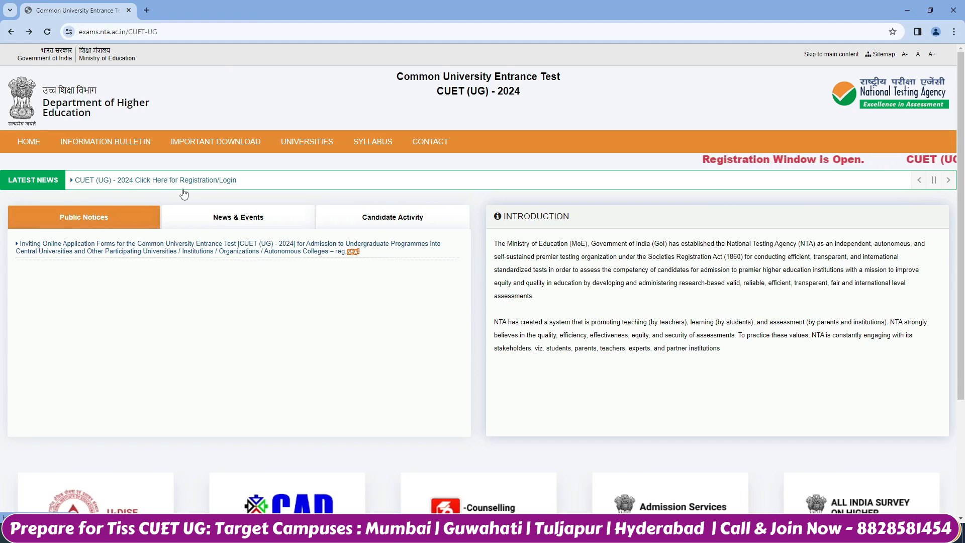
- Open the CUET (UG) - 2024 registration and login page and start a new candidate registration
left_click(200, 186)
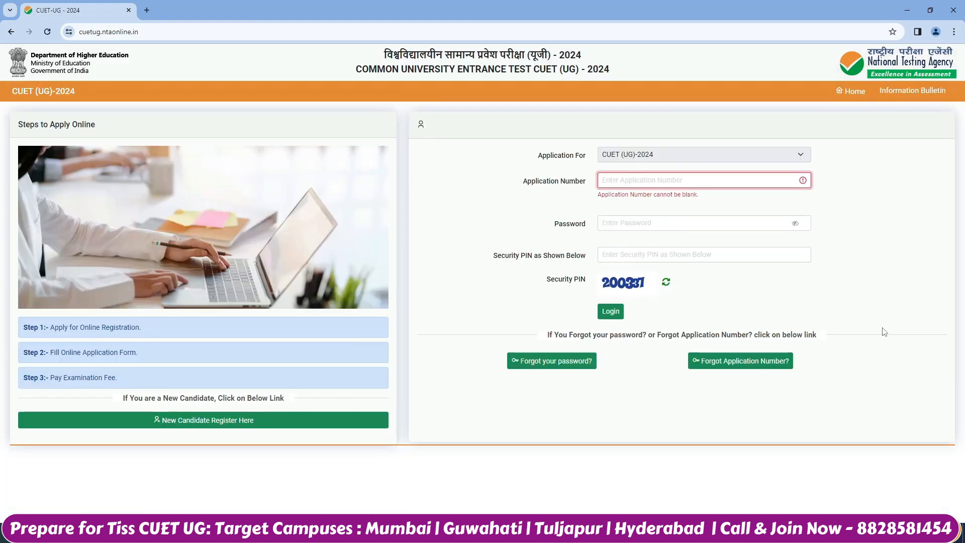
left_click(830, 214)
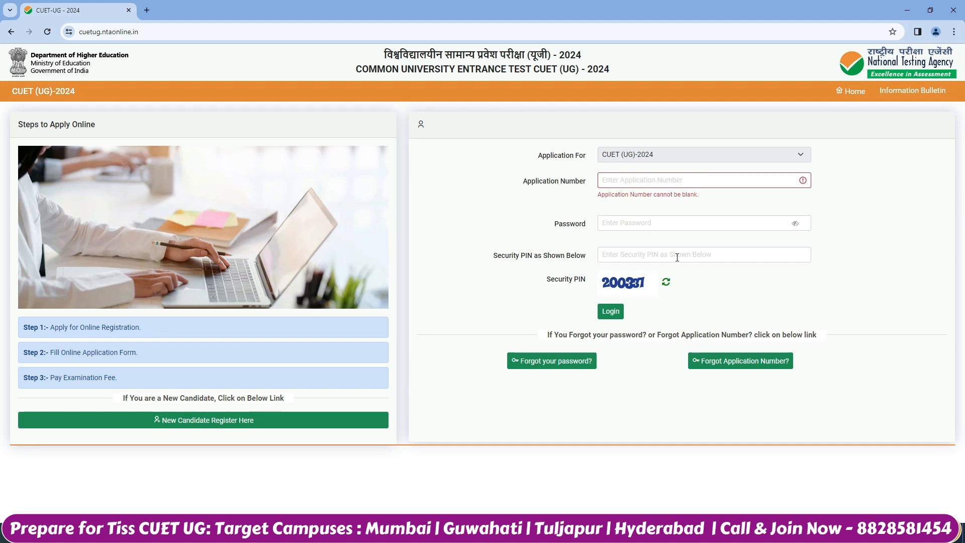
left_click(223, 428)
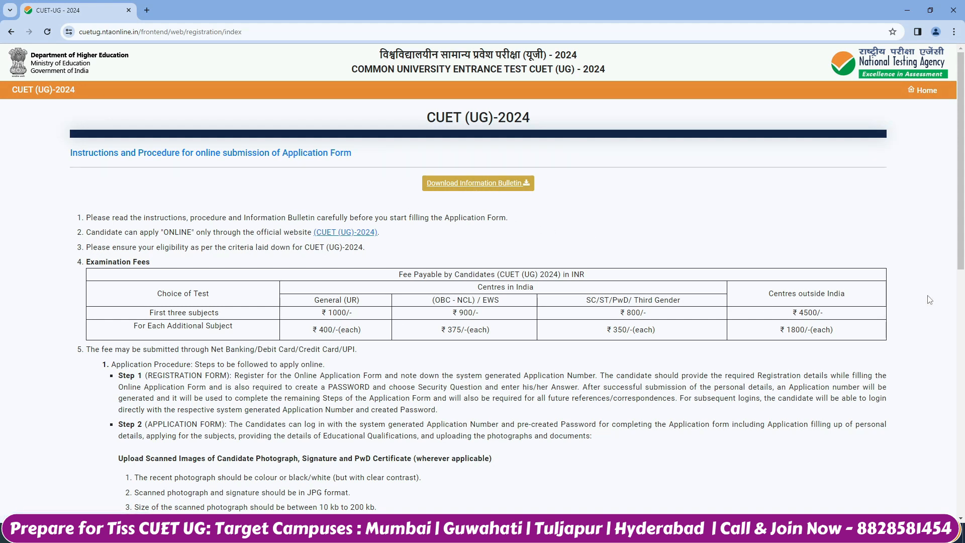
- Read through the application instructions, accept the Information Bulletin declaration and proceed to login identification
scroll(961, 254, "down", 1)
left_click_drag(964, 244, 964, 271)
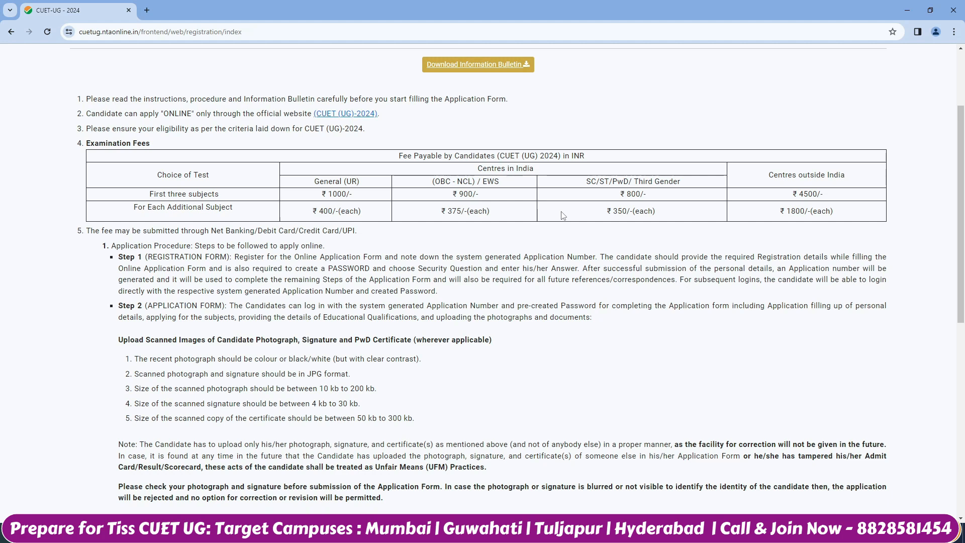
left_click_drag(961, 183, 963, 374)
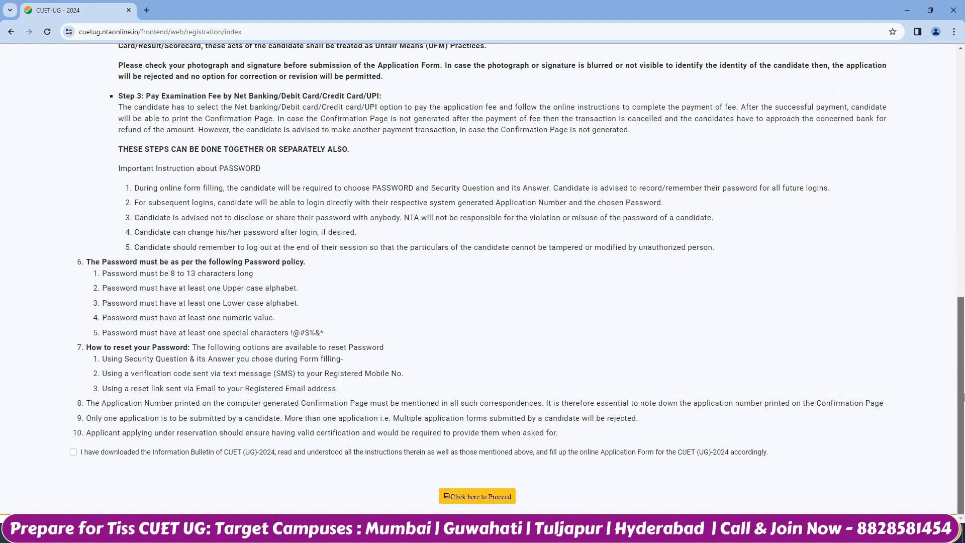
left_click(73, 452)
left_click(477, 497)
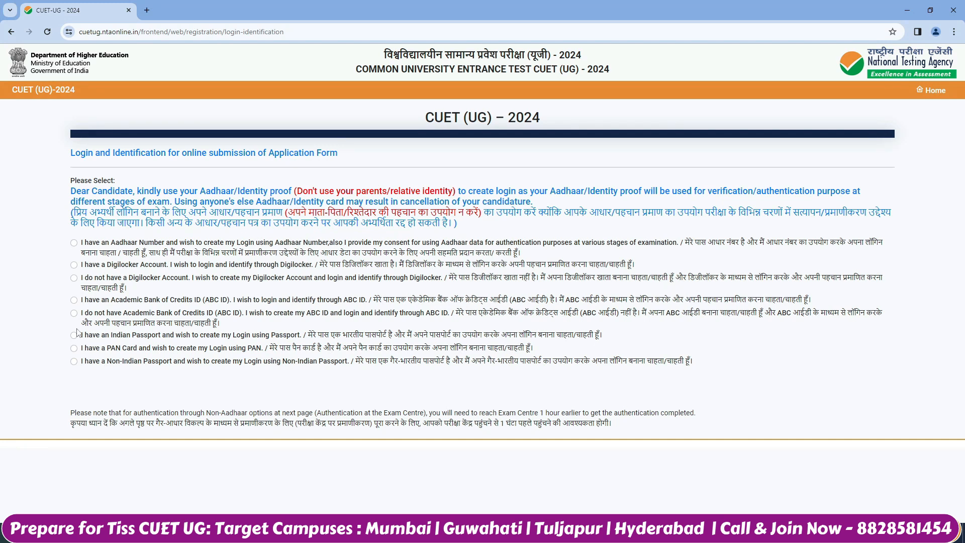
- Choose to create the login using an Aadhaar number, enter the candidate's Aadhaar number and generate the OTP
left_click(73, 244)
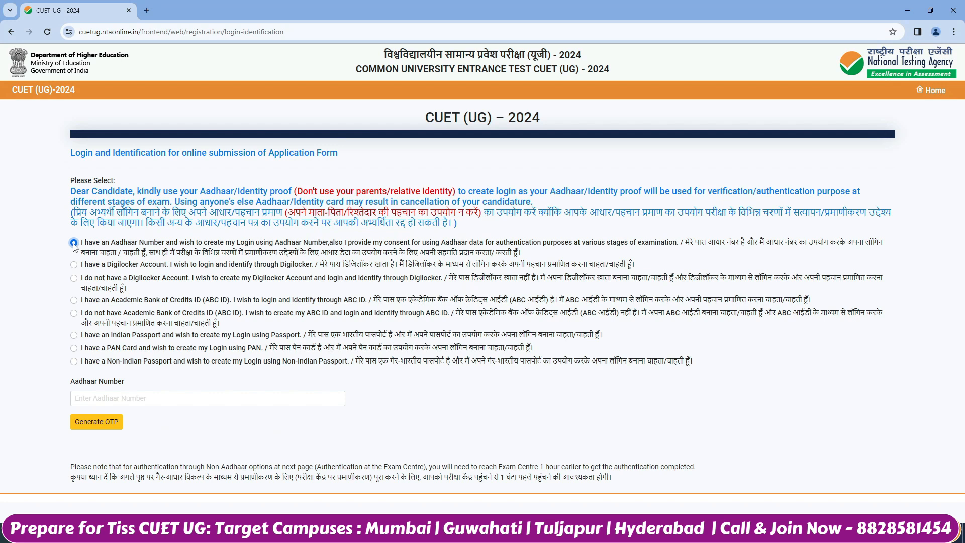
left_click(196, 397)
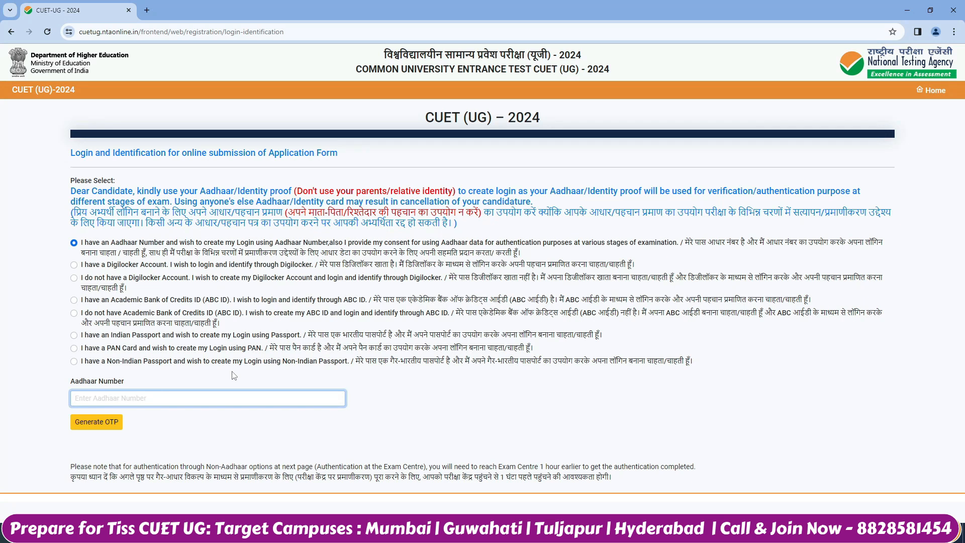
left_click(109, 426)
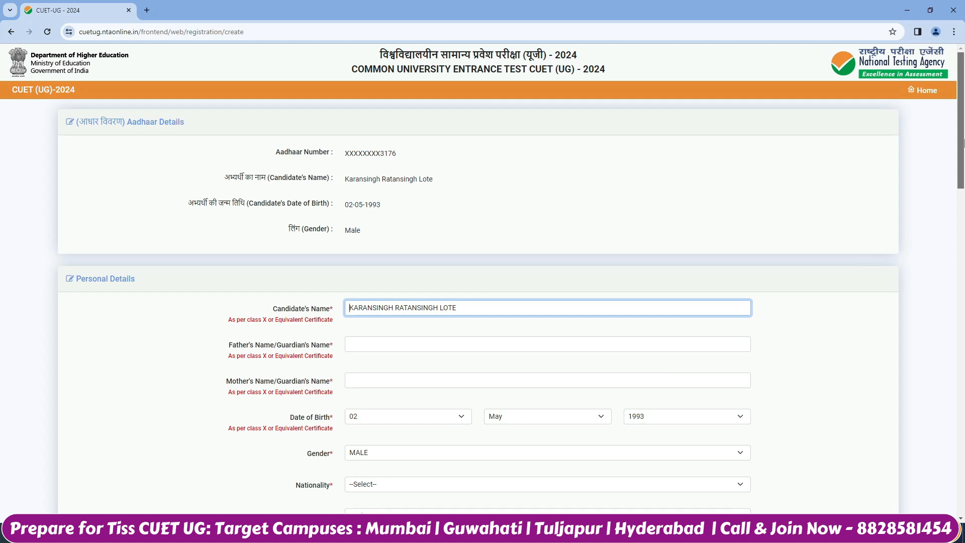
- In the personal details, set the nationality to INDIAN and the identity type to PAN CARD, and fill in the identification number
left_click_drag(962, 143, 964, 194)
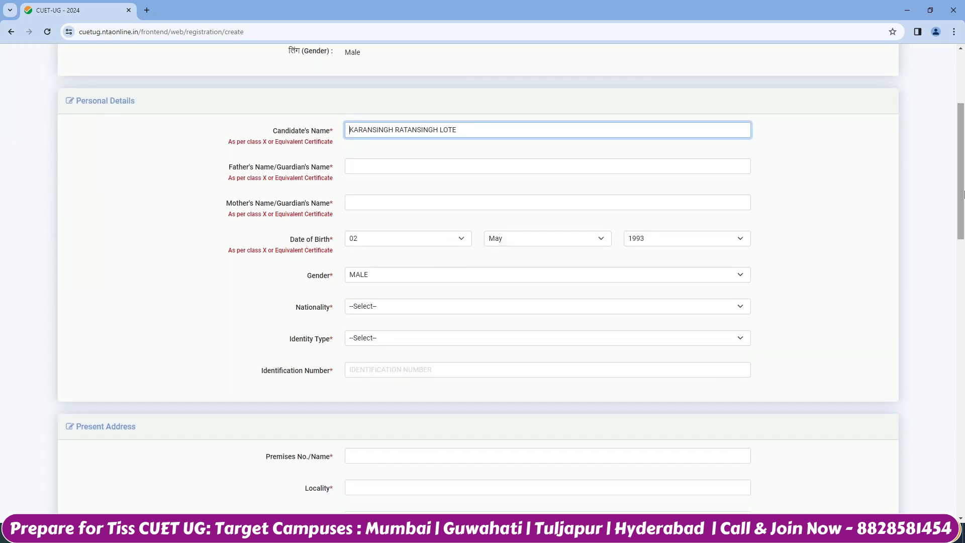
scroll(963, 174, "down", 1)
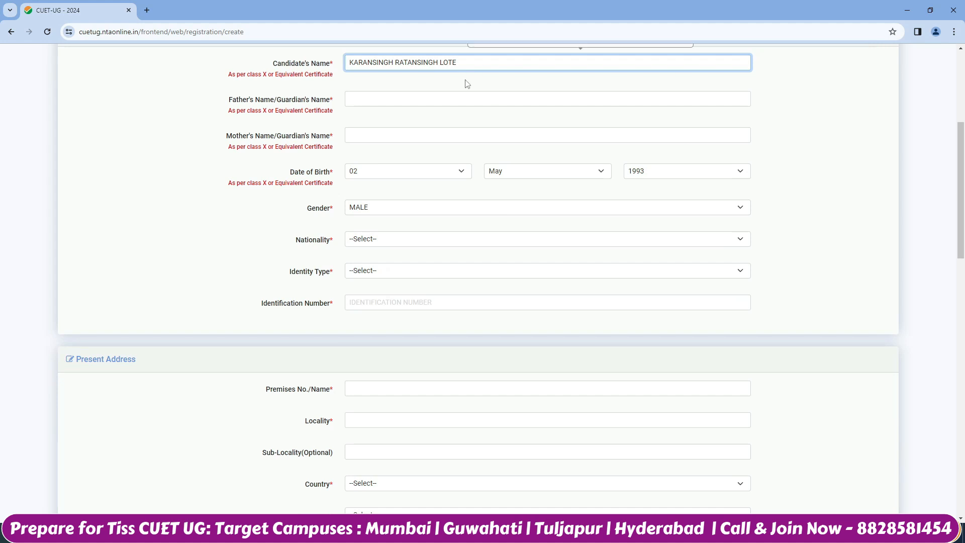
left_click_drag(962, 146, 962, 151)
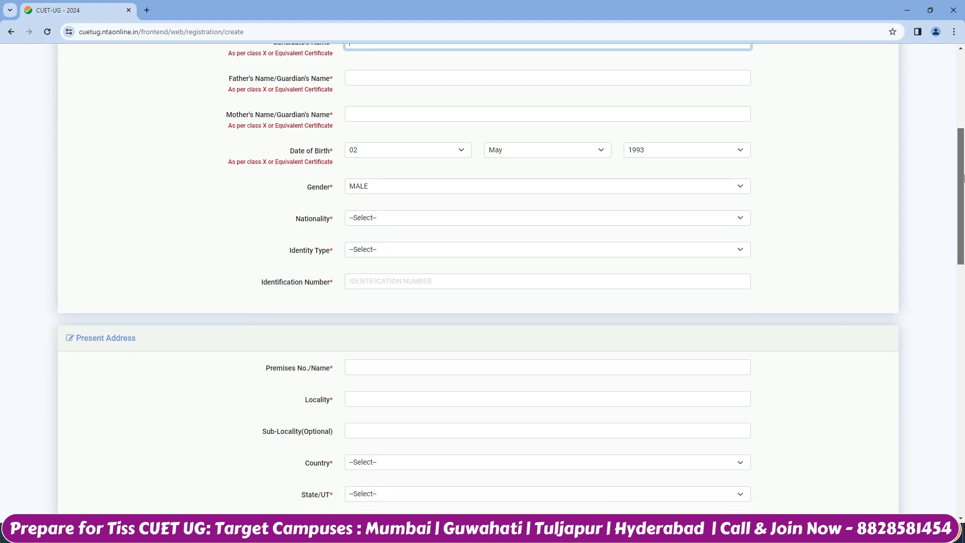
scroll(496, 157, "down", 1)
left_click(491, 135)
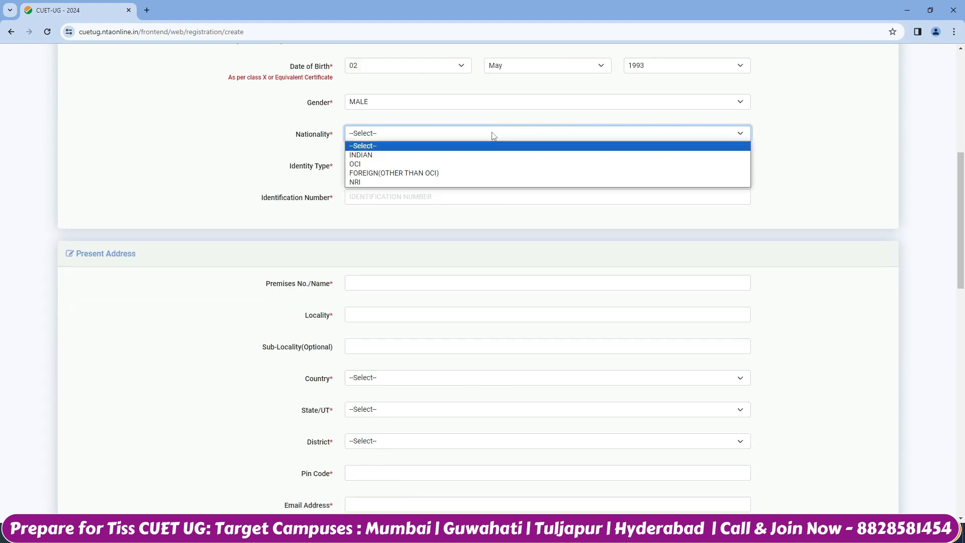
left_click(472, 157)
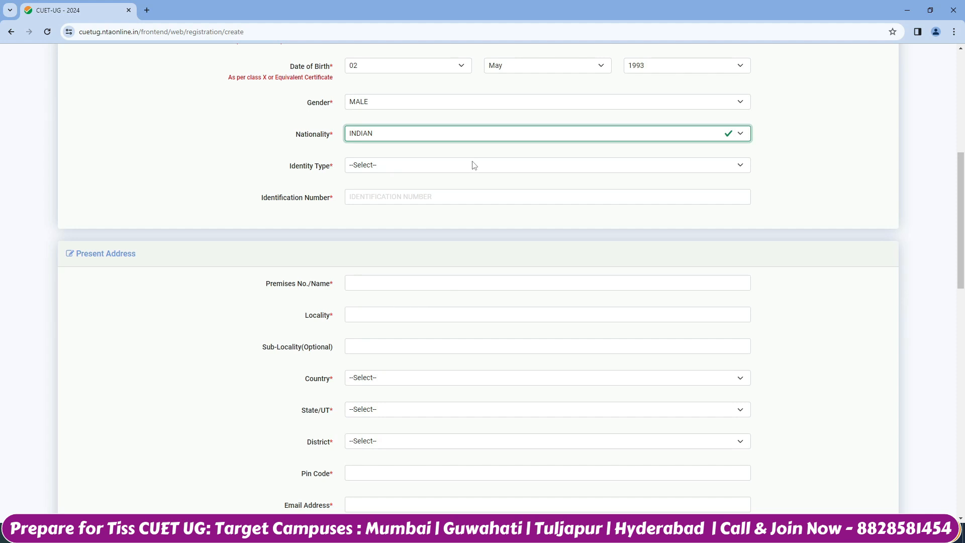
left_click(473, 167)
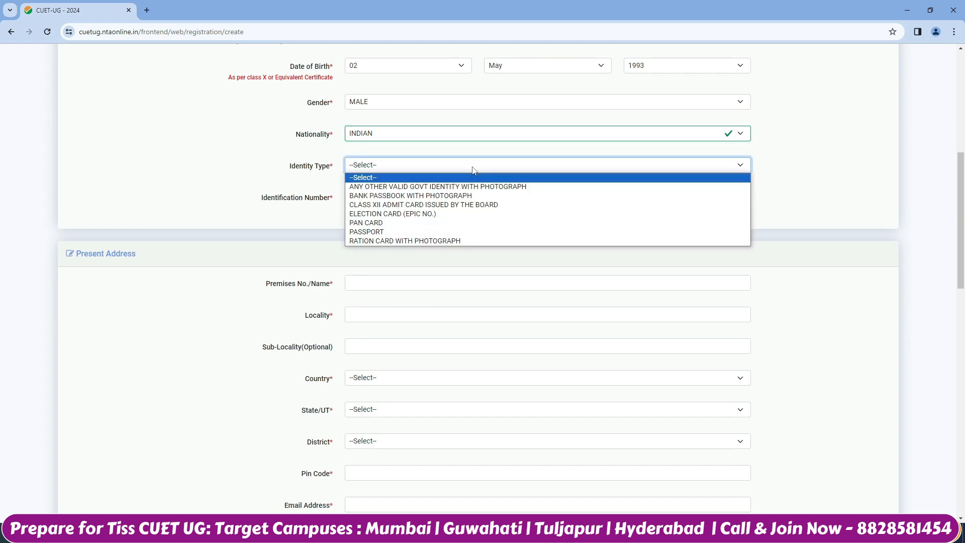
left_click(484, 225)
left_click(495, 196)
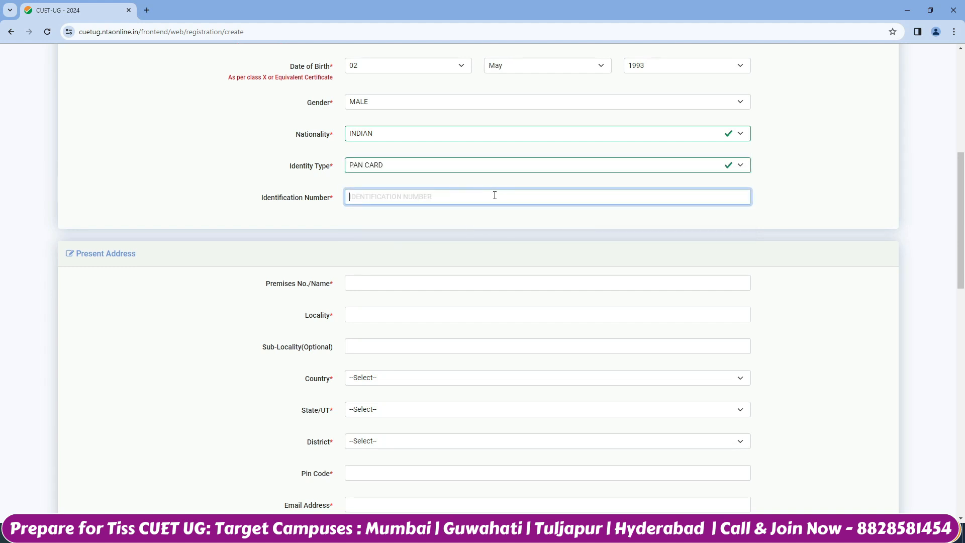
- Enter the candidate's premises number or name and locality in the present address, leaving the optional sub-locality blank
scroll(502, 193, "down", 4)
left_click(445, 84)
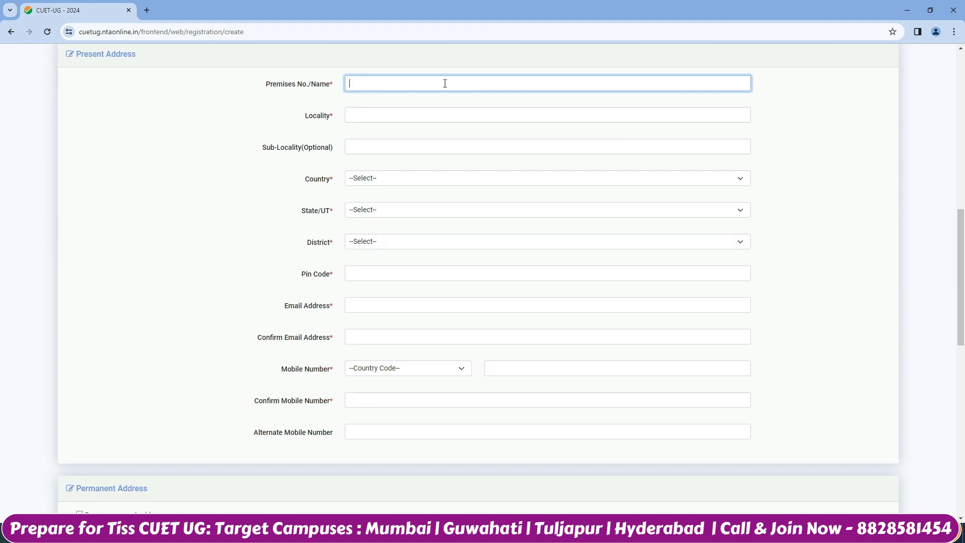
left_click(450, 118)
type("VASA")
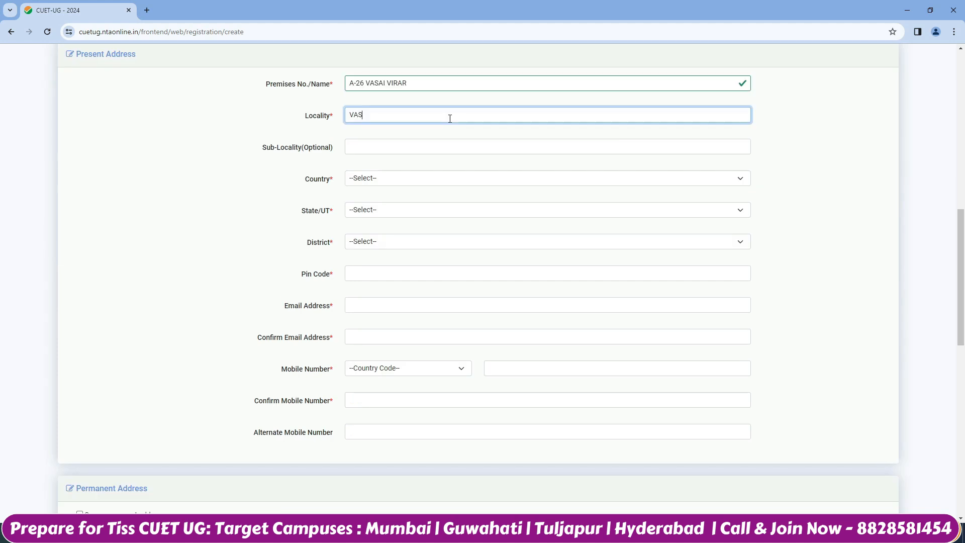
left_click(460, 161)
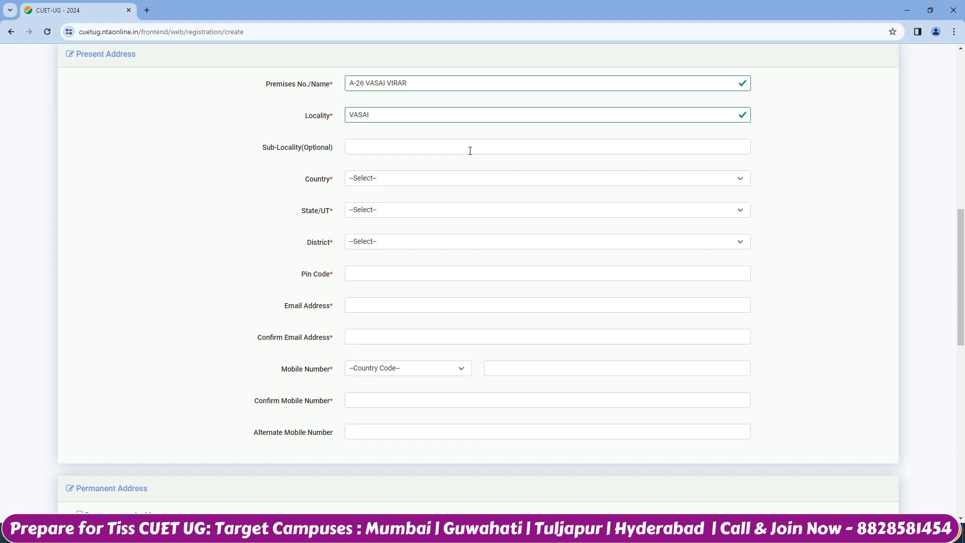
- Set the present address country to INDIA, and fill in the candidate's state, district and postal pin code
left_click(488, 180)
type("in")
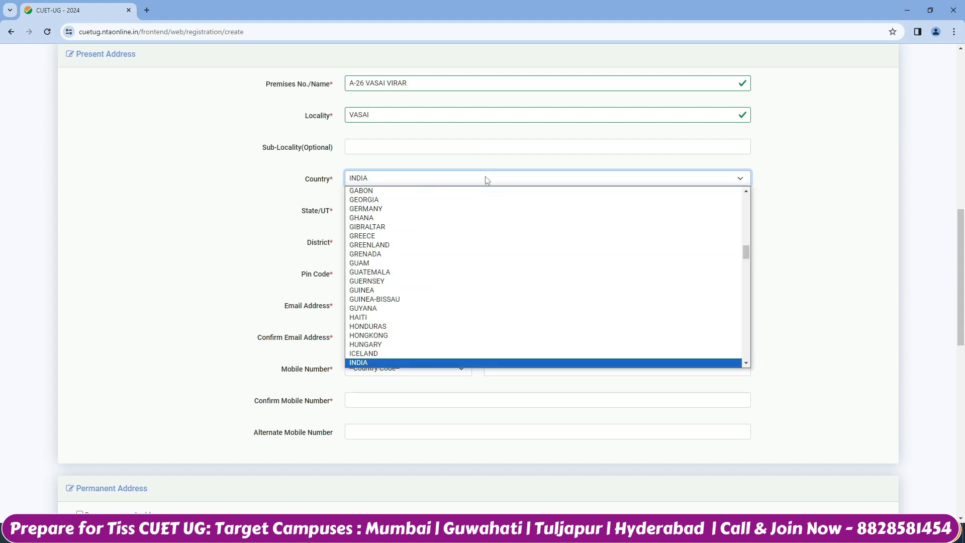
left_click(453, 362)
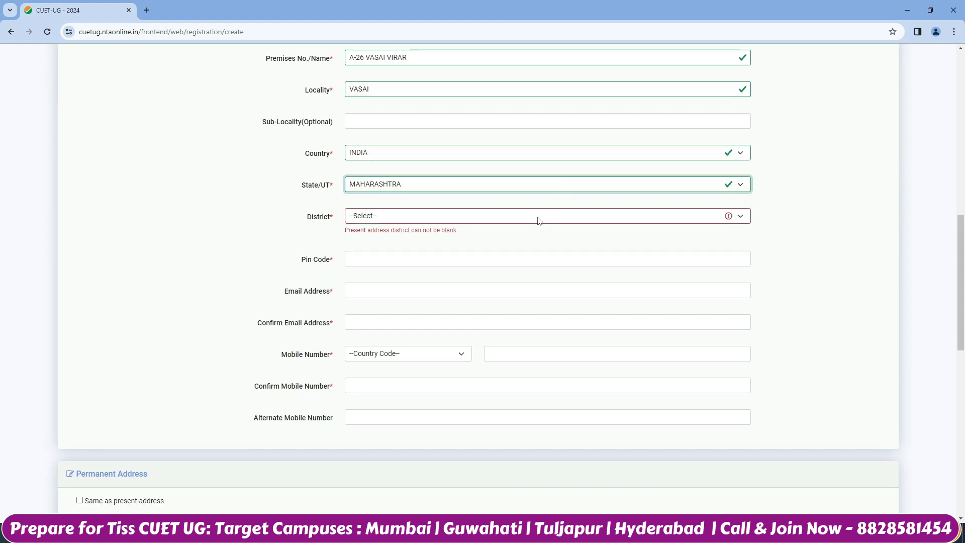
left_click(537, 216)
type("p")
left_click(445, 251)
type("4")
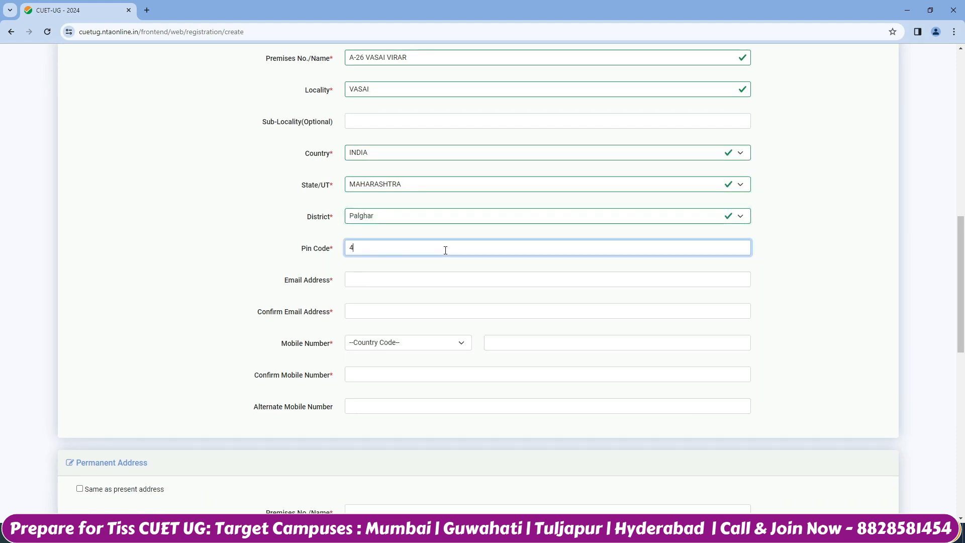
type("01209")
key("Tab")
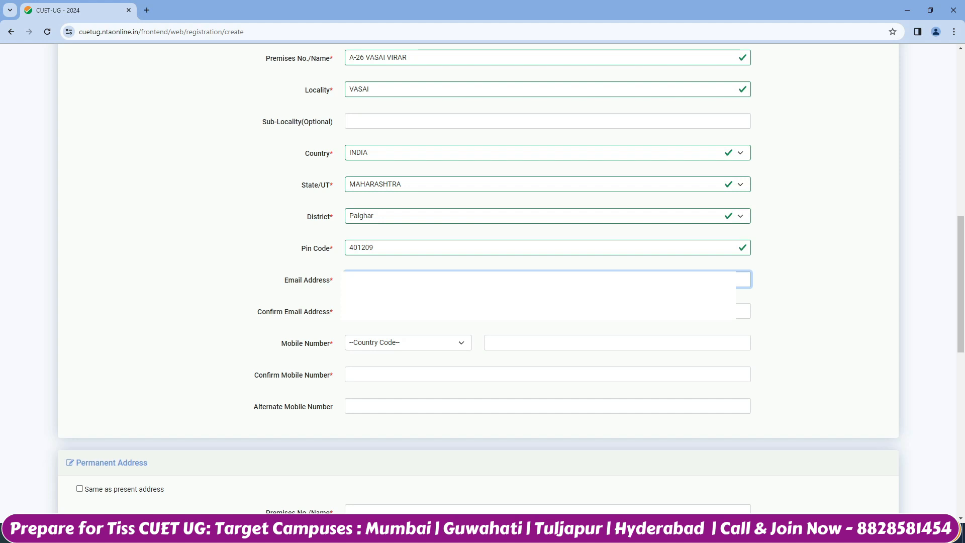
- Enter and confirm the candidate's email address and mobile number, including the country code, without an alternate number
left_click(547, 311)
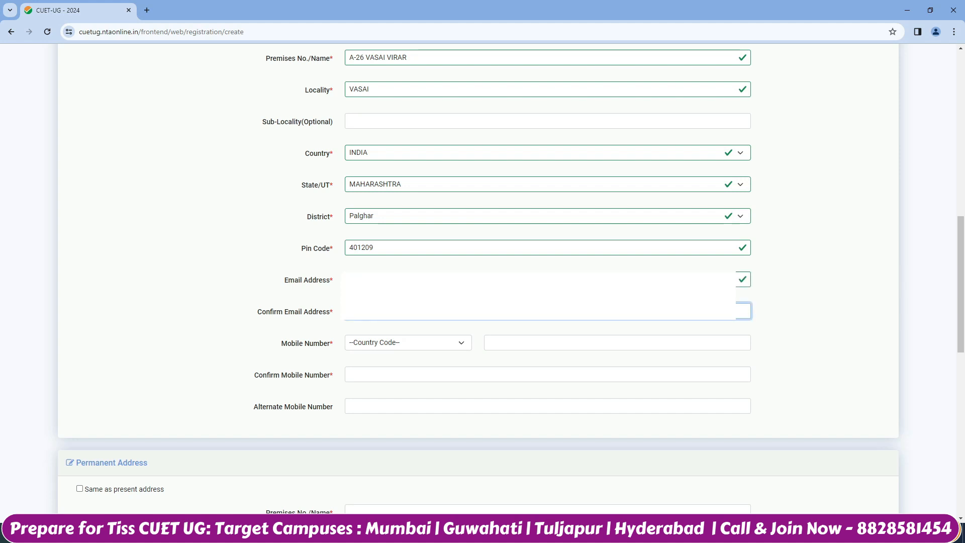
left_click(428, 346)
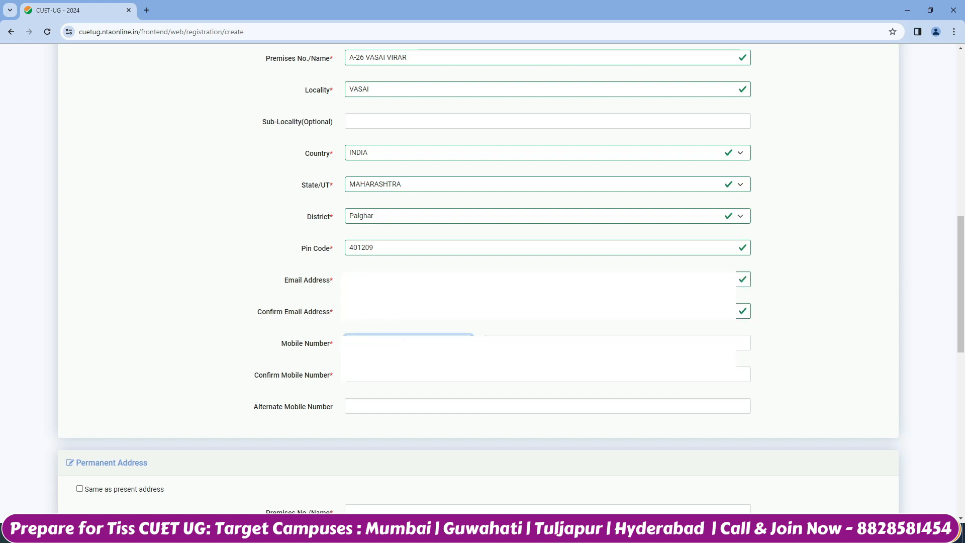
left_click(501, 334)
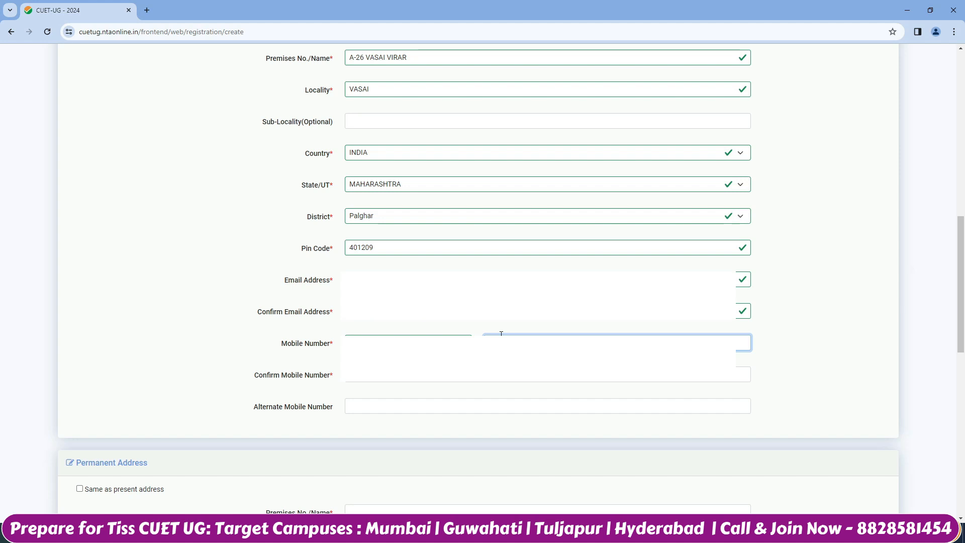
key("Tab")
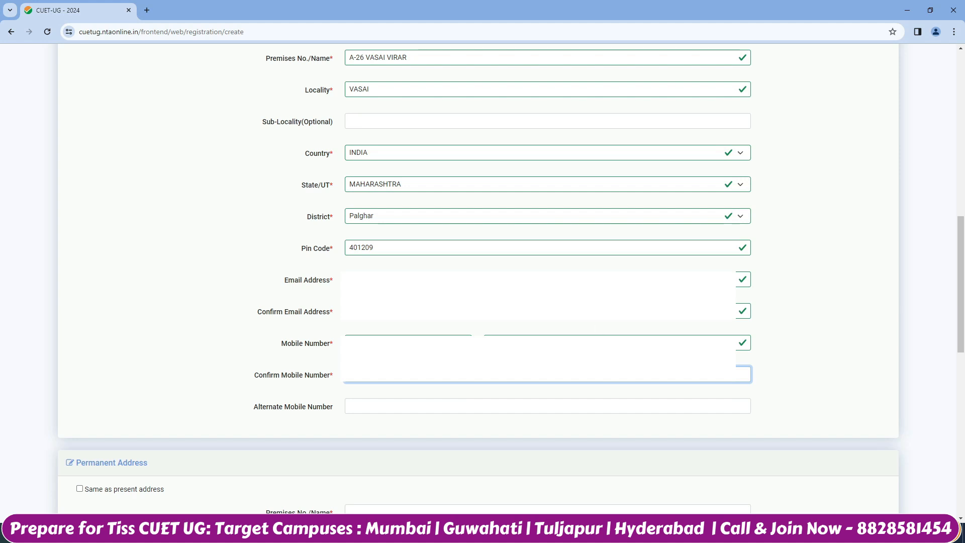
left_click(823, 376)
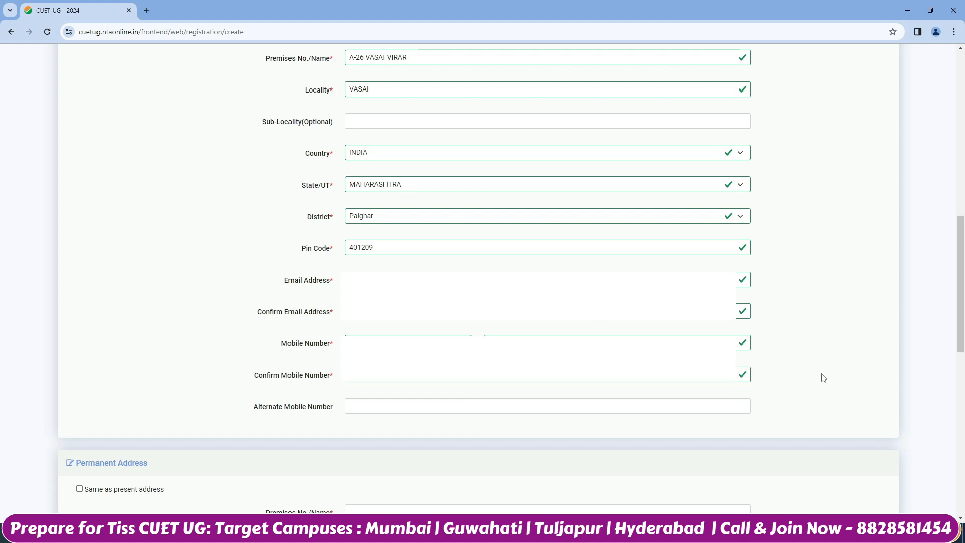
- Mark the permanent address as the same as the present address
left_click_drag(962, 299, 963, 407)
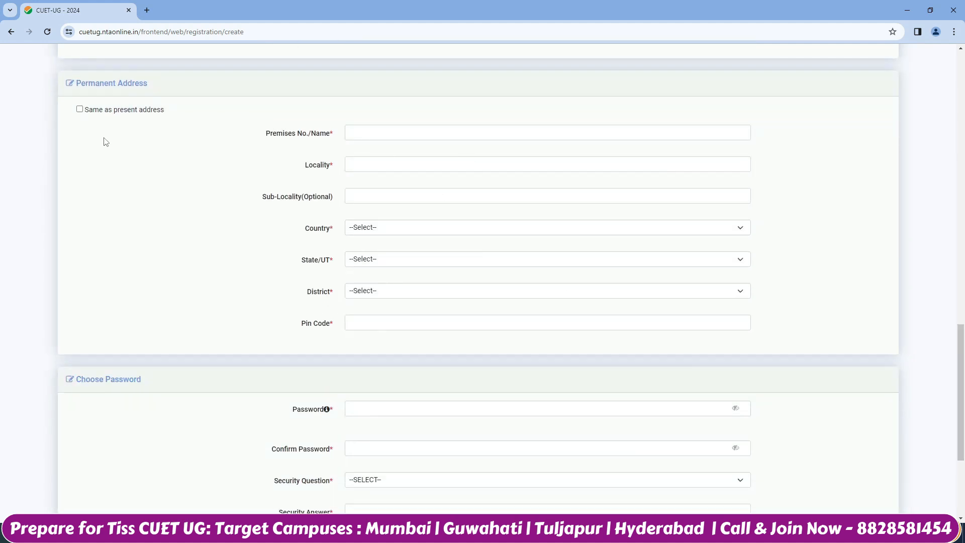
left_click(80, 109)
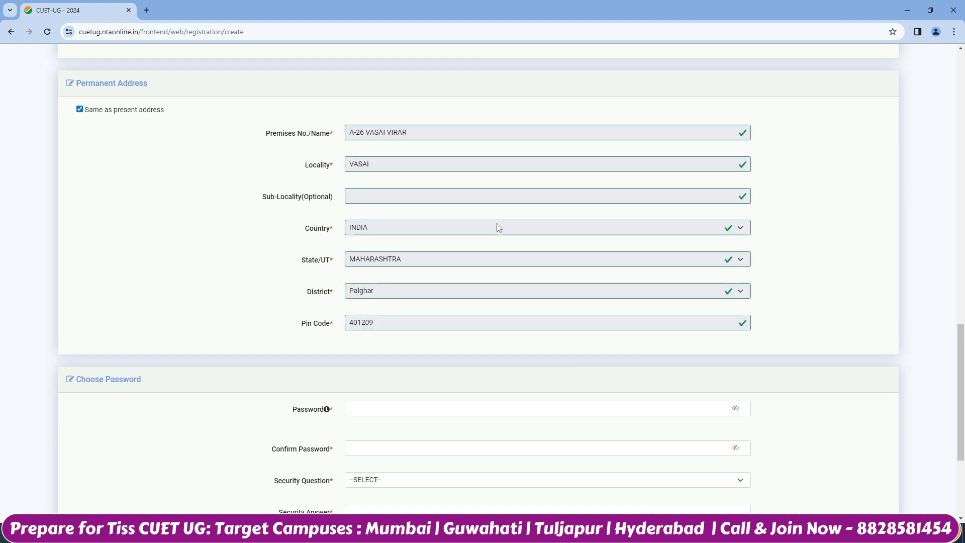
- Enter and confirm a password for the candidate's account in the Choose Password section
scroll(586, 380, "down", 4)
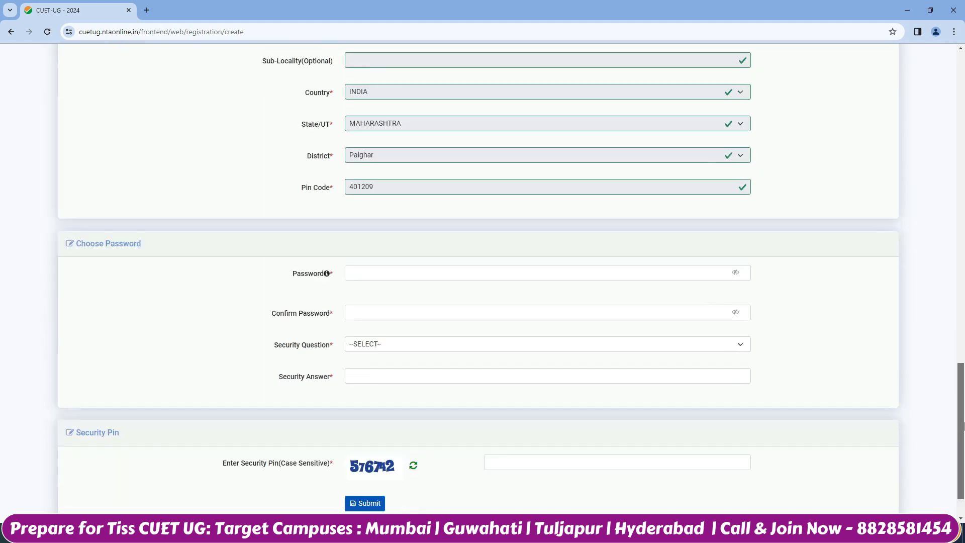
left_click(442, 221)
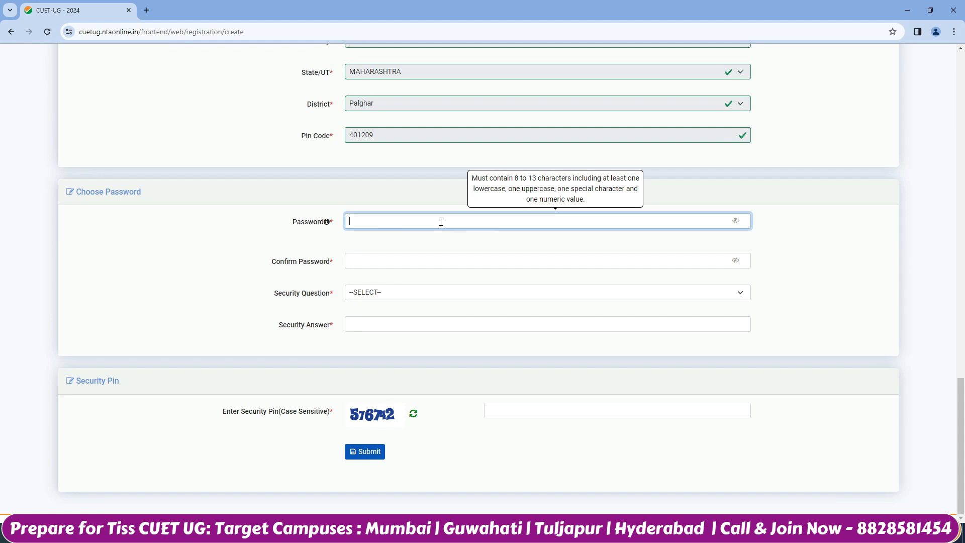
mouse_move(475, 224)
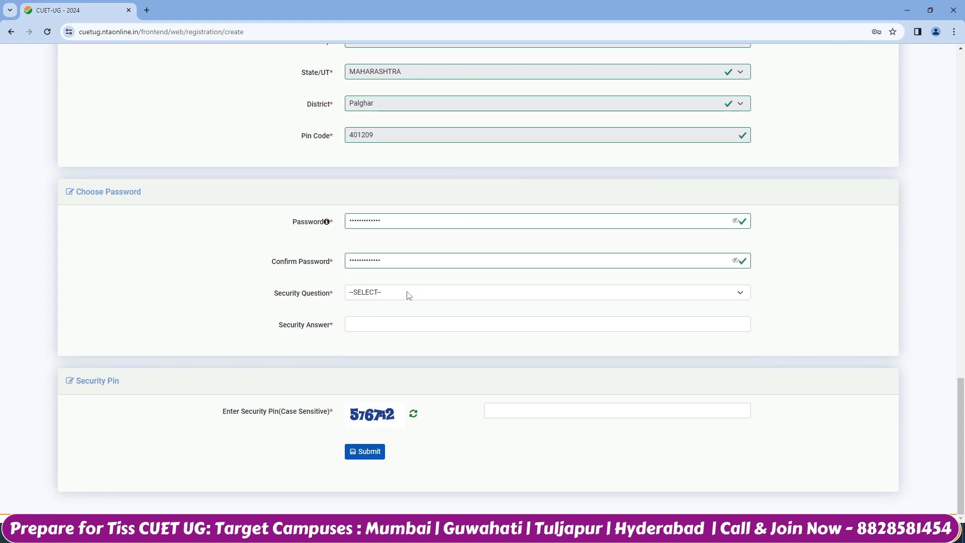
- Choose the first school's name as the security question, fill in the security answer, and enter the displayed security pin
left_click(407, 294)
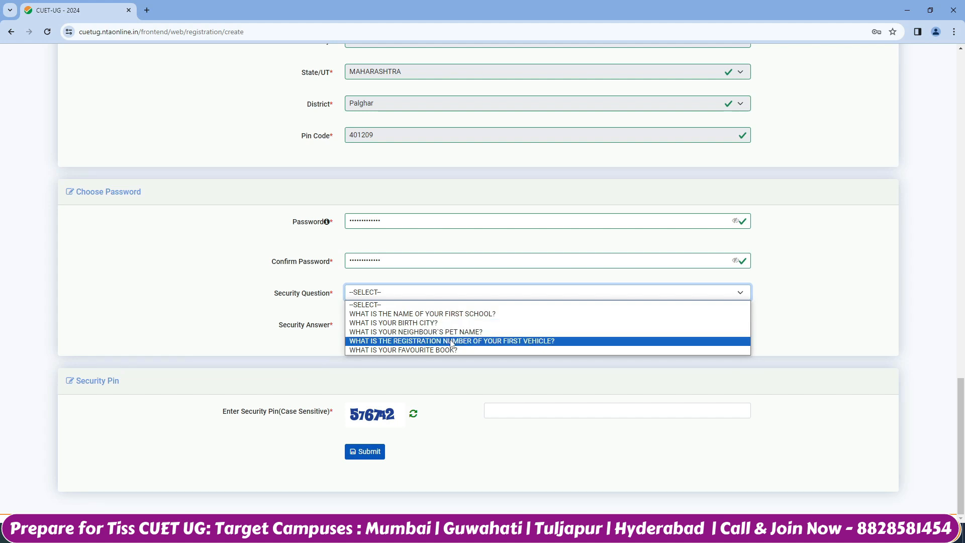
left_click(467, 314)
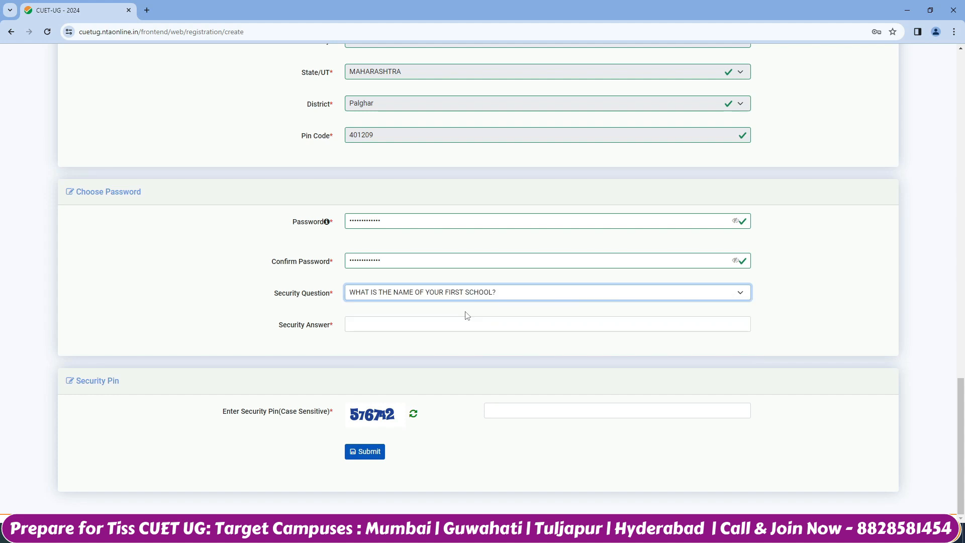
left_click(461, 322)
left_click(541, 411)
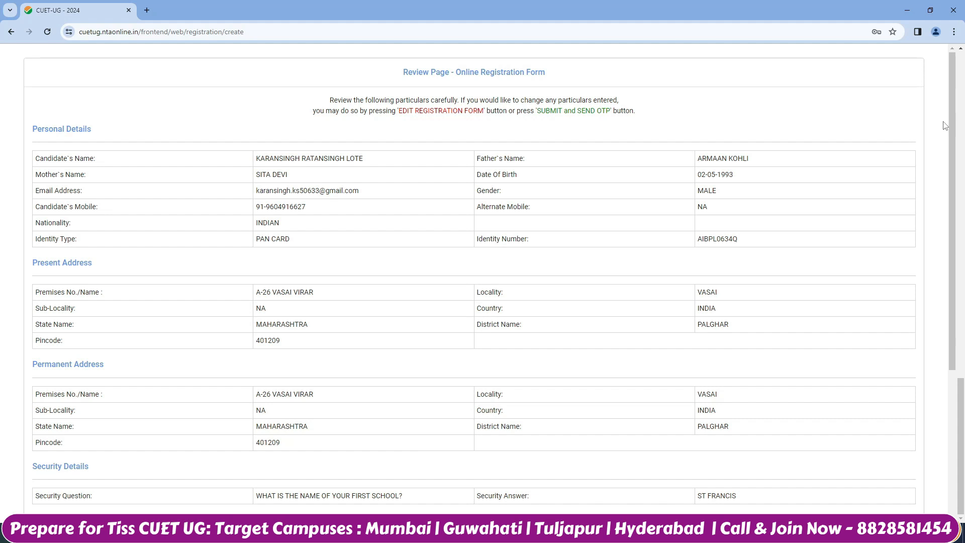
- Mark all eight particulars in the verification checklist as verified, from candidate name through address
left_click_drag(951, 124, 952, 272)
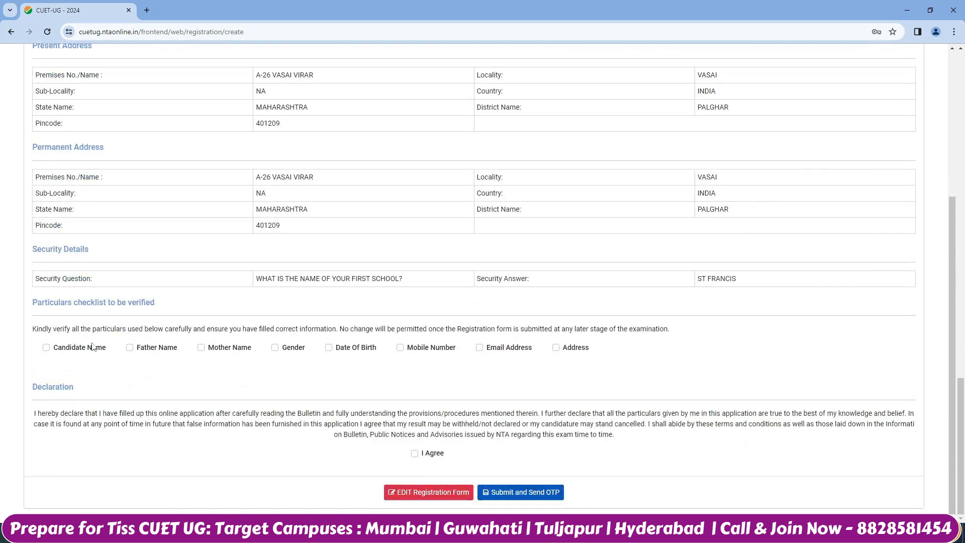
left_click(46, 348)
left_click(129, 348)
left_click(201, 348)
left_click(275, 348)
left_click(328, 347)
left_click(400, 348)
left_click(479, 347)
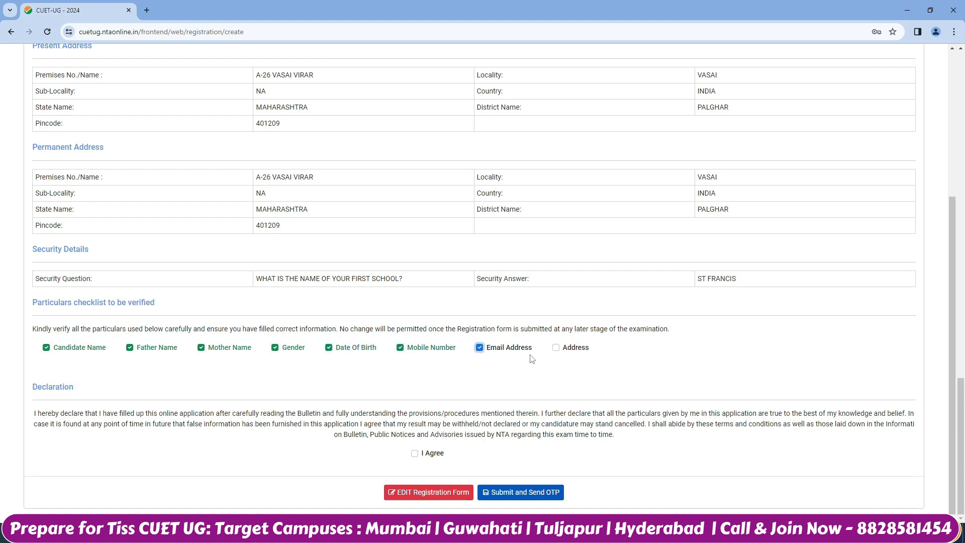
left_click(556, 348)
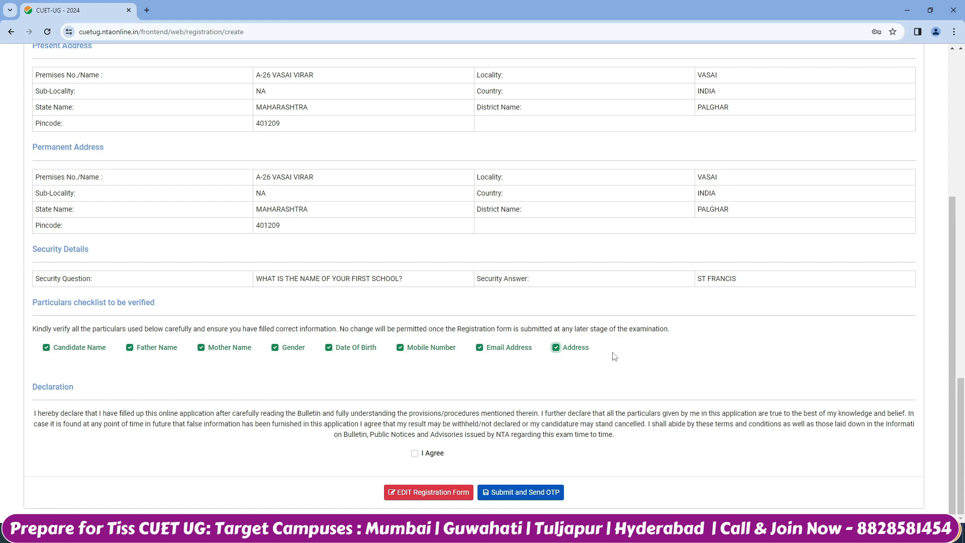
- Agree to the declaration, then submit the registration form and confirm requesting the OTP
left_click(421, 455)
left_click(420, 455)
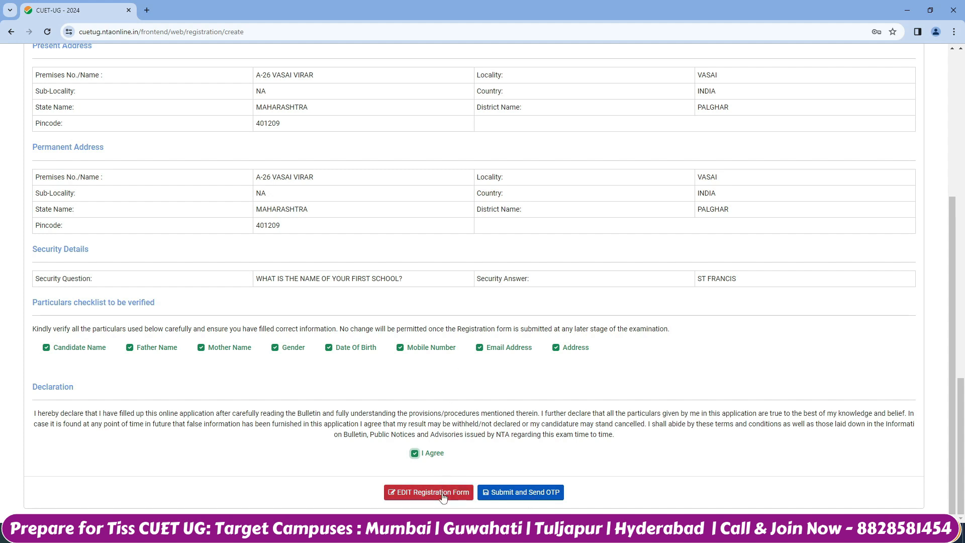
left_click(519, 492)
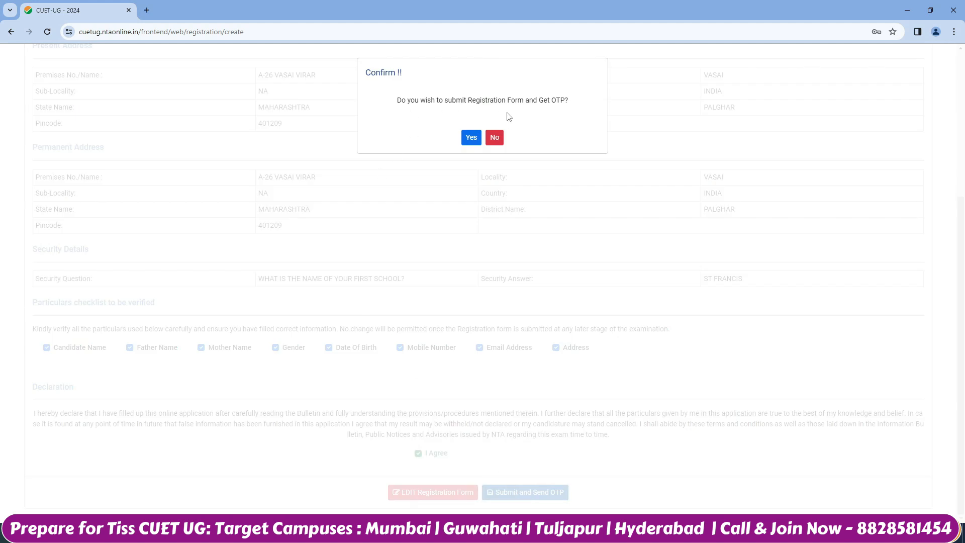
left_click(471, 138)
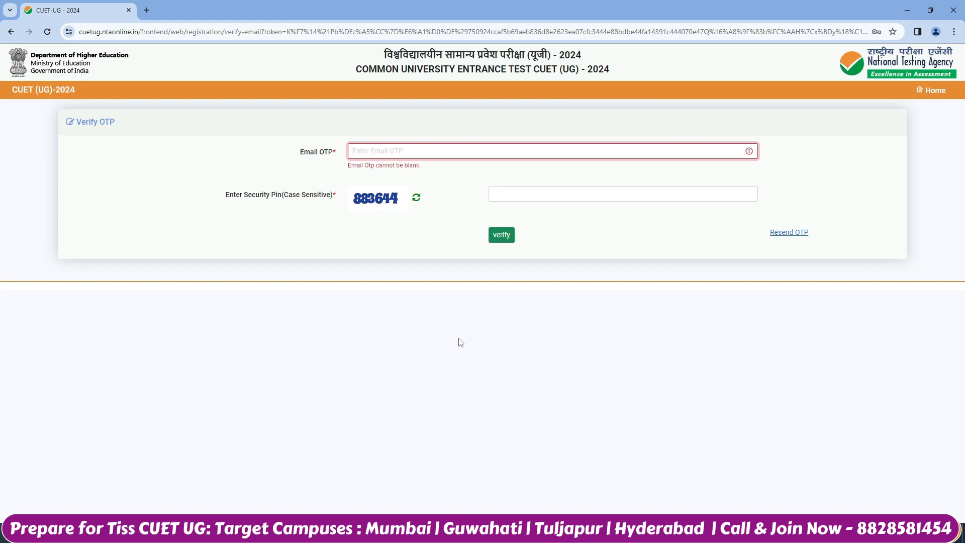
- Enter the email OTP and the displayed security pin, and verify them to complete the registration
left_click(571, 196)
left_click(500, 239)
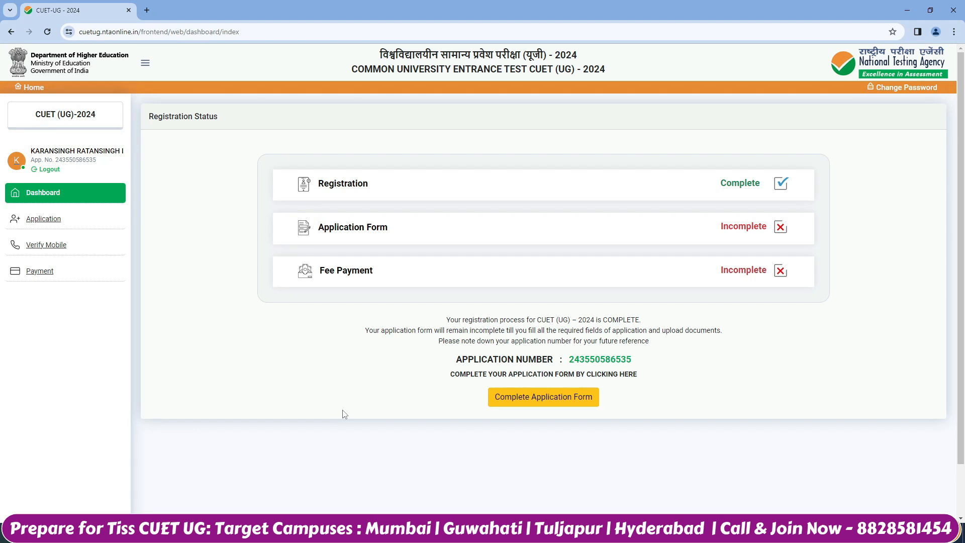
- Open the Personal Details section of the application form and set the candidate's category to GENERAL
left_click(58, 219)
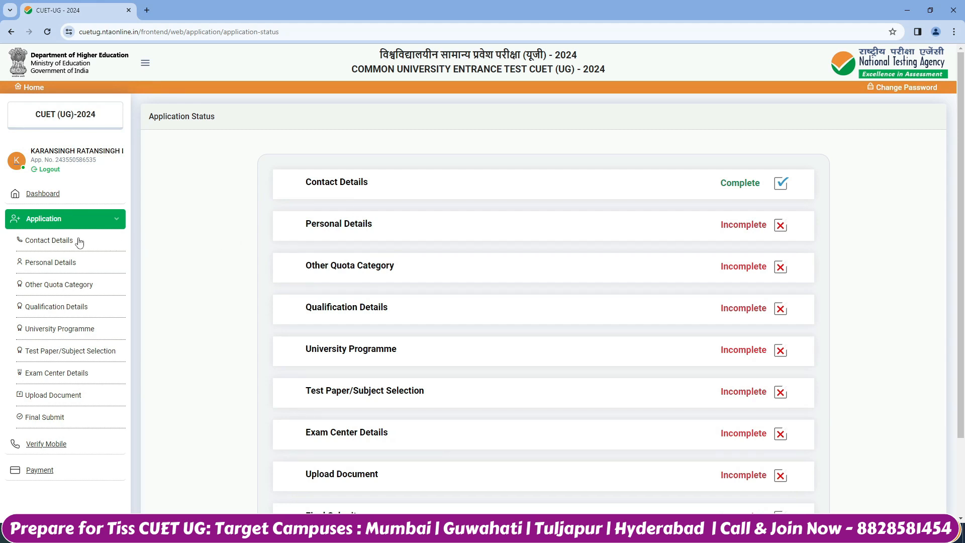
left_click(63, 263)
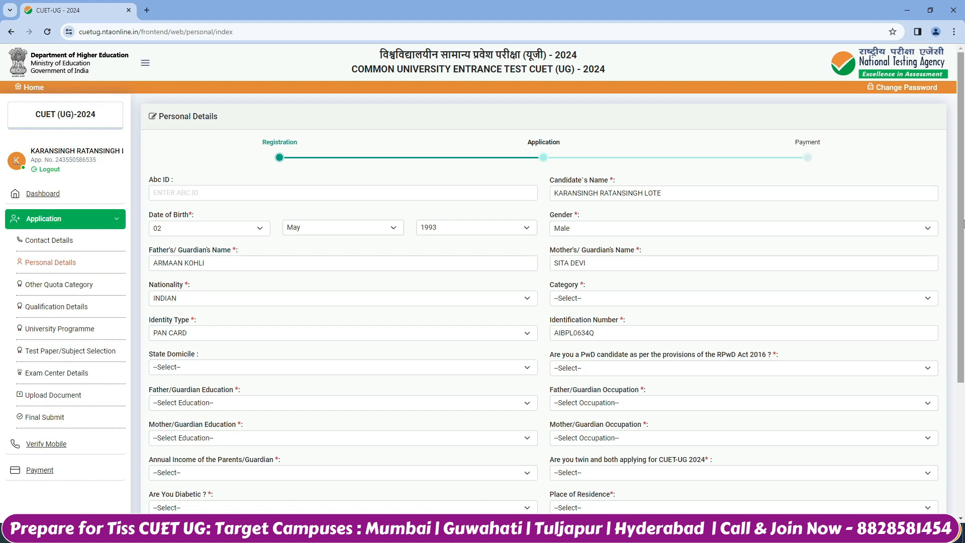
left_click(796, 299)
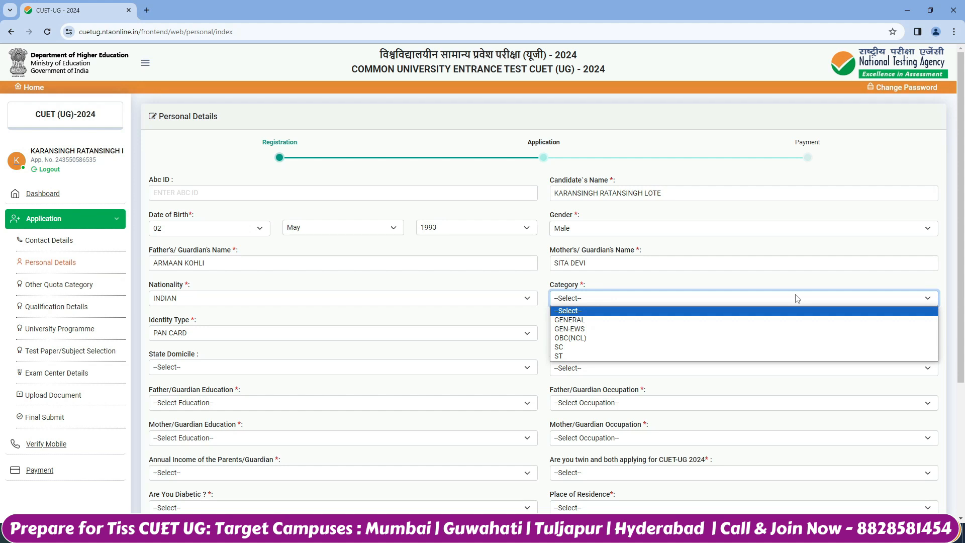
left_click(638, 320)
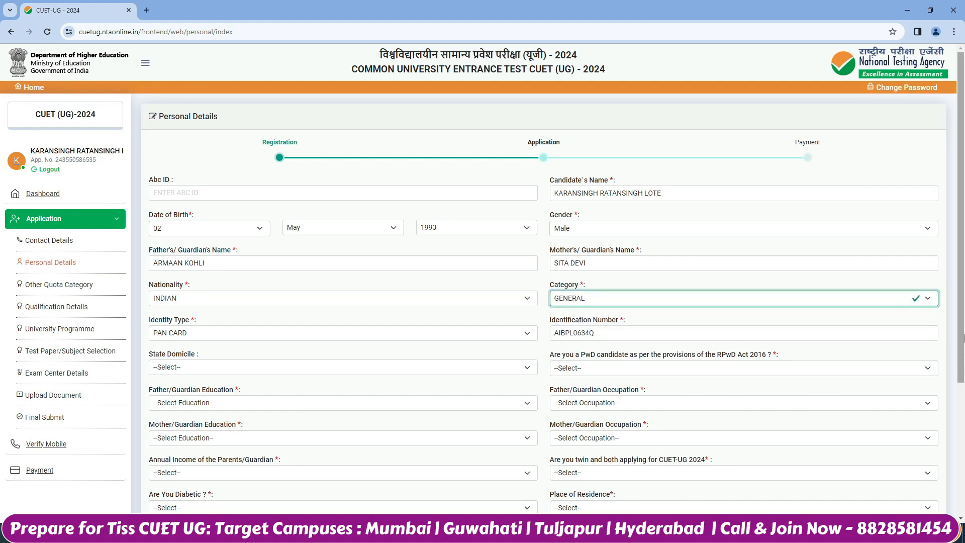
- Set the state domicile to MAHARASHTRA and answer No to the PwD candidate question
left_click(306, 366)
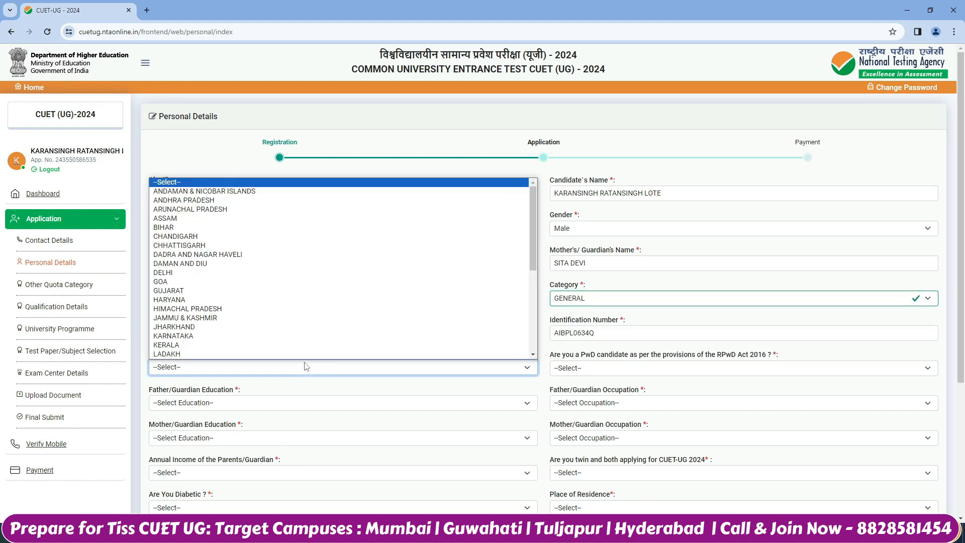
type("mah")
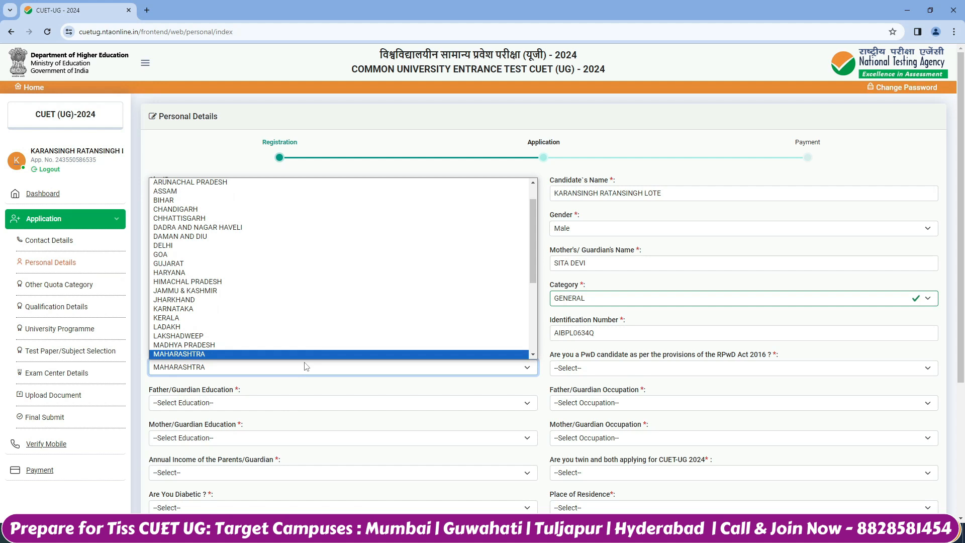
key("Return")
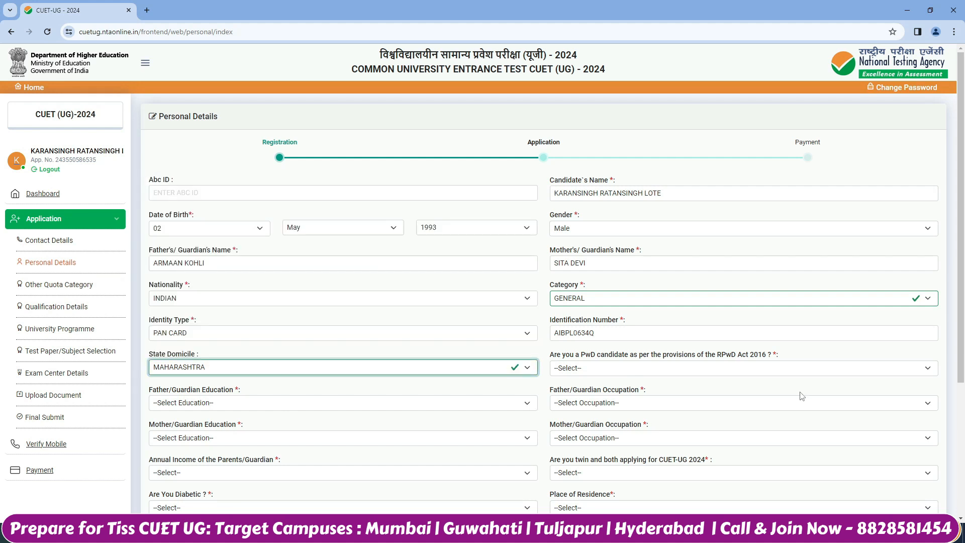
left_click(744, 373)
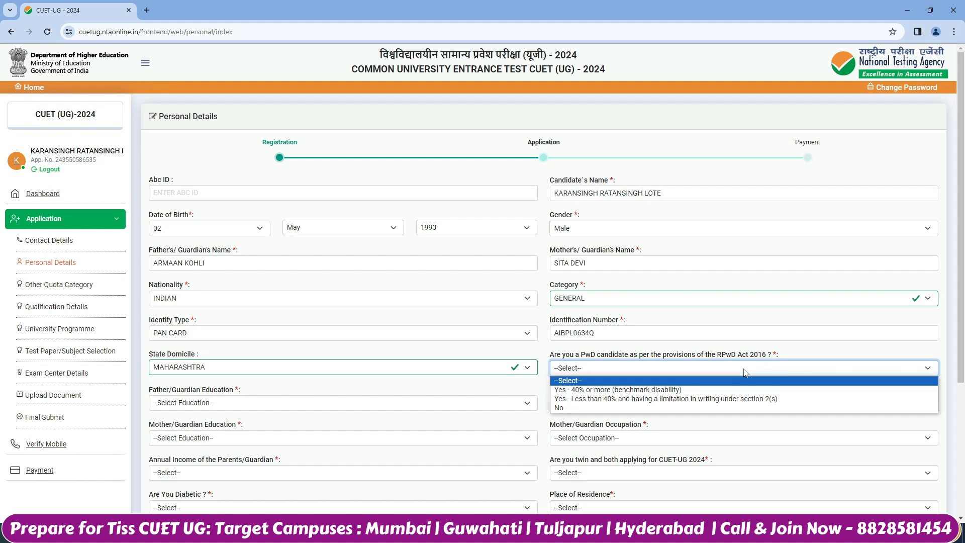
left_click(733, 406)
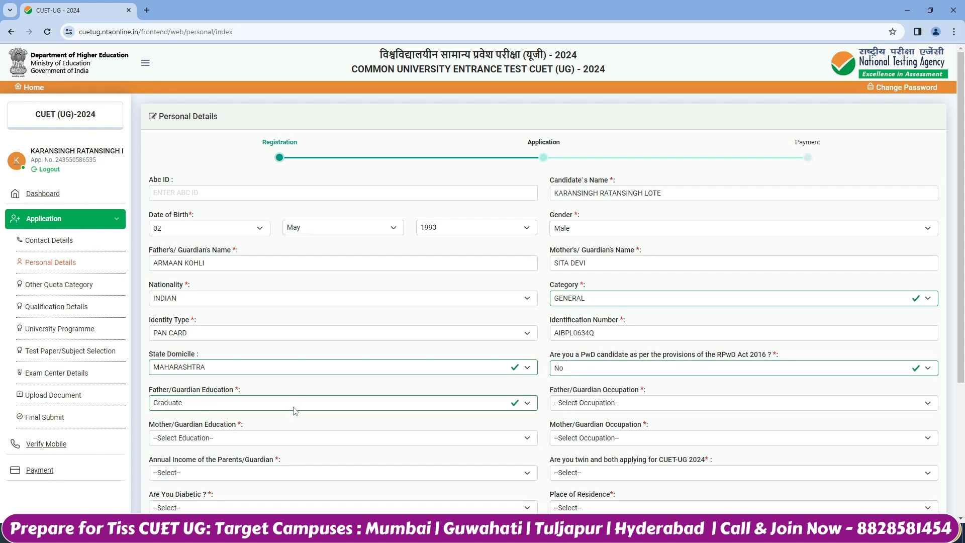
- Set both parents' education to Graduate, with the father's occupation as Private Service and the mother's as Others
left_click(674, 404)
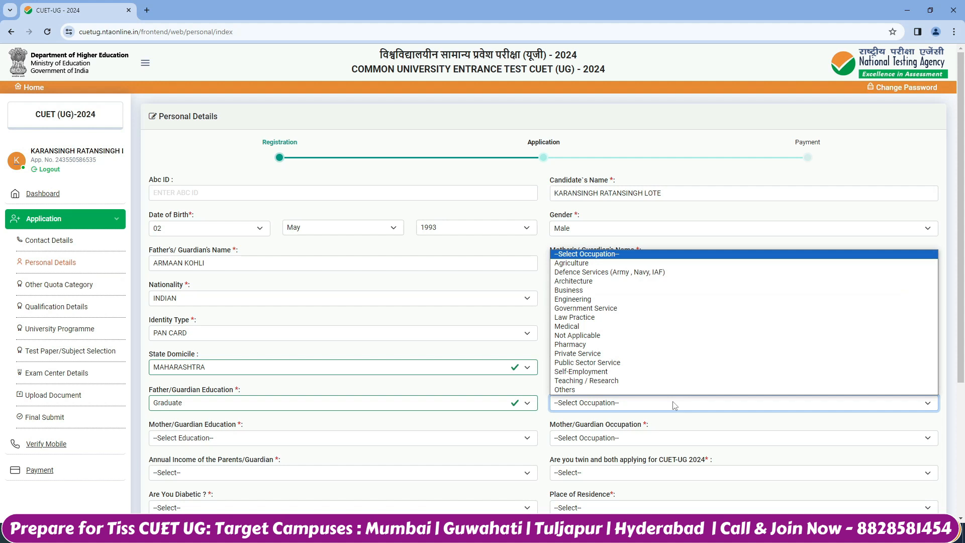
left_click(651, 355)
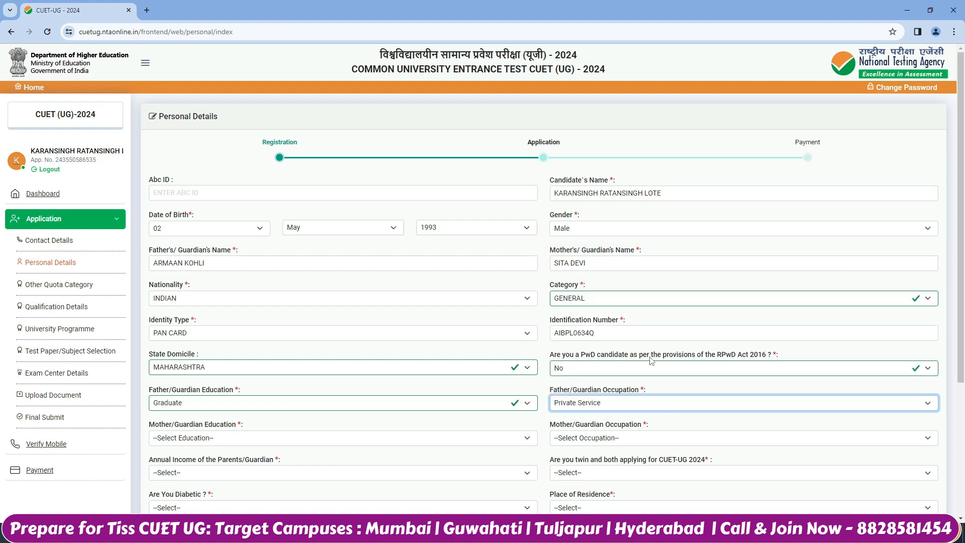
left_click(385, 437)
left_click(353, 474)
left_click(631, 443)
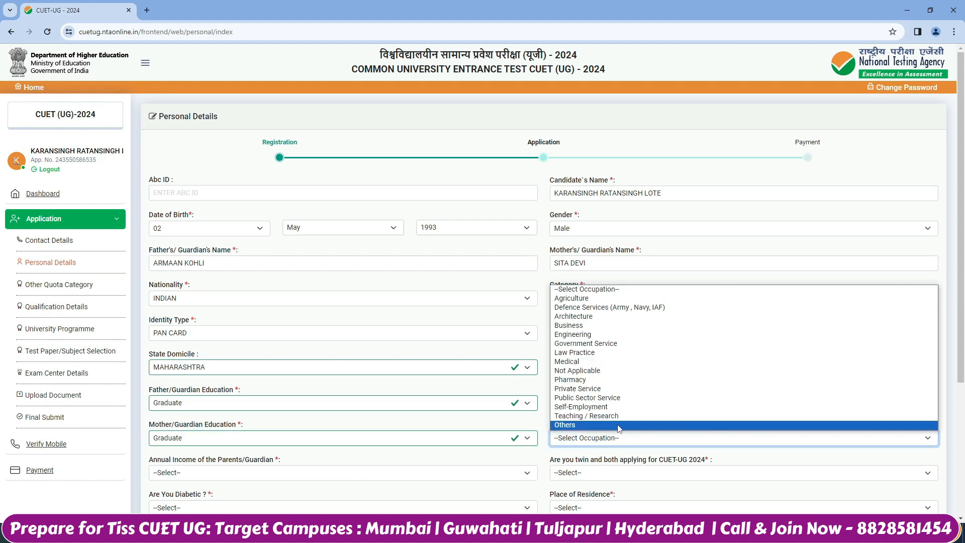
left_click(620, 425)
- Set the parents' annual income to 100001 – 200000 and answer No to the twin applicant question
scroll(963, 341, "down", 3)
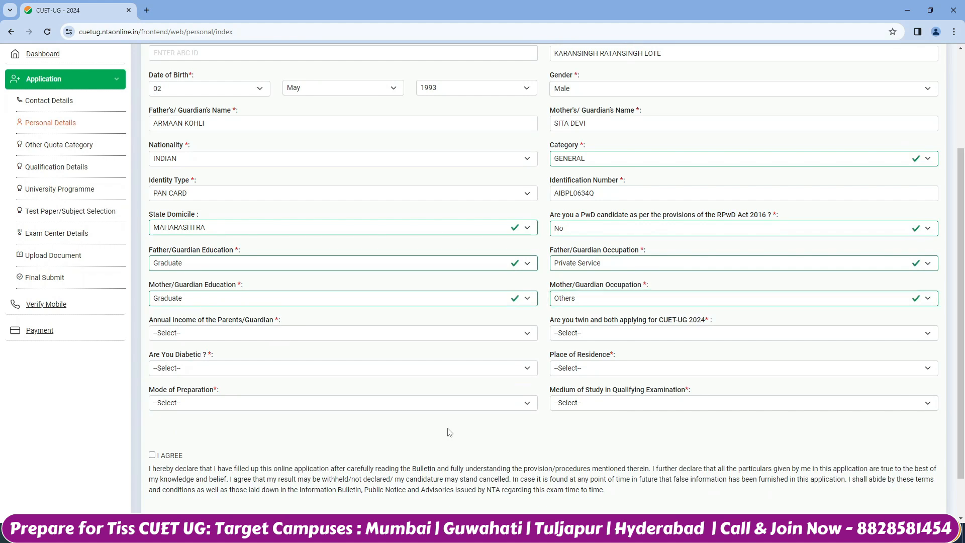
left_click(276, 334)
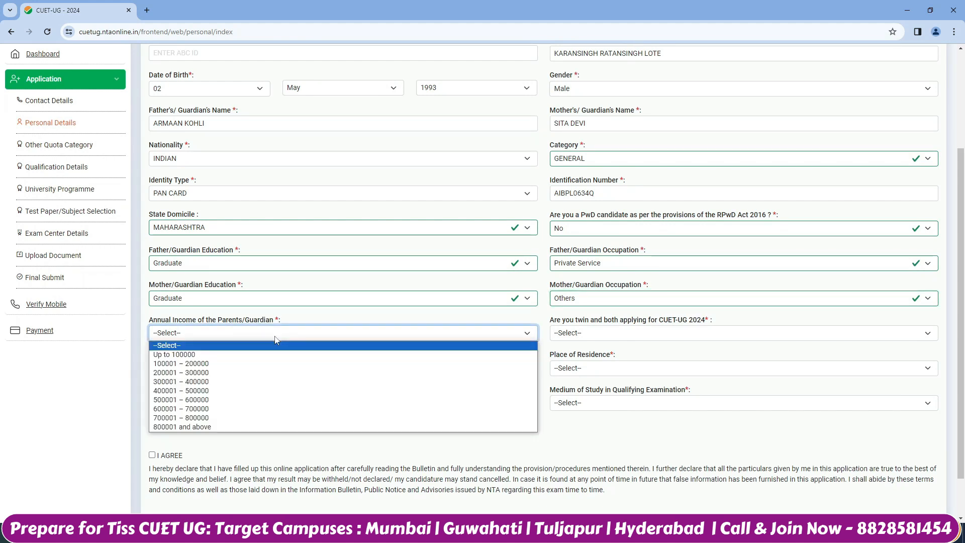
left_click(260, 363)
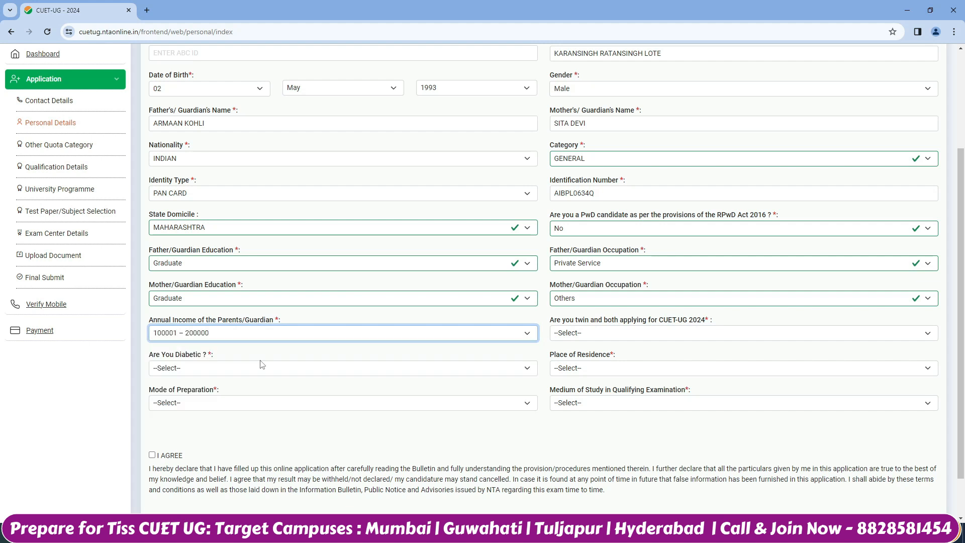
left_click(647, 338)
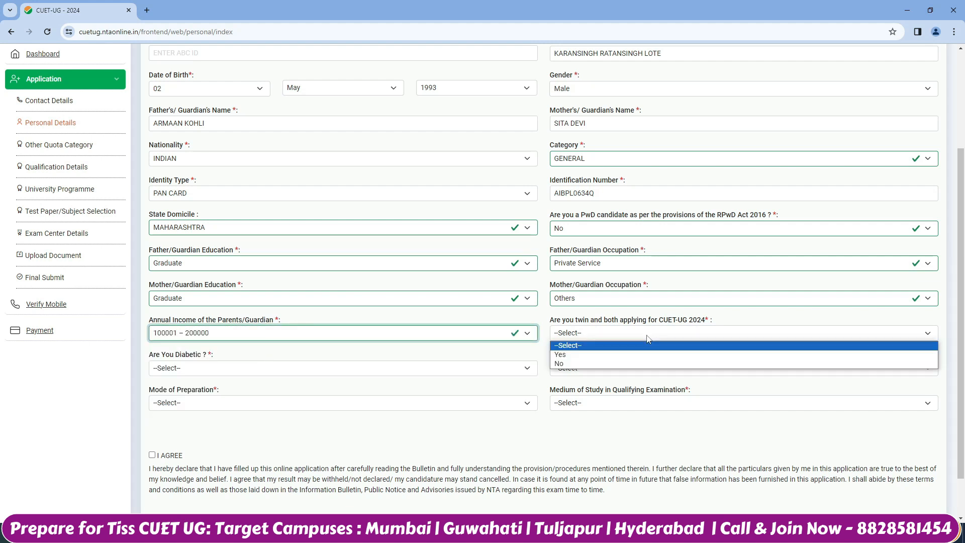
left_click(637, 364)
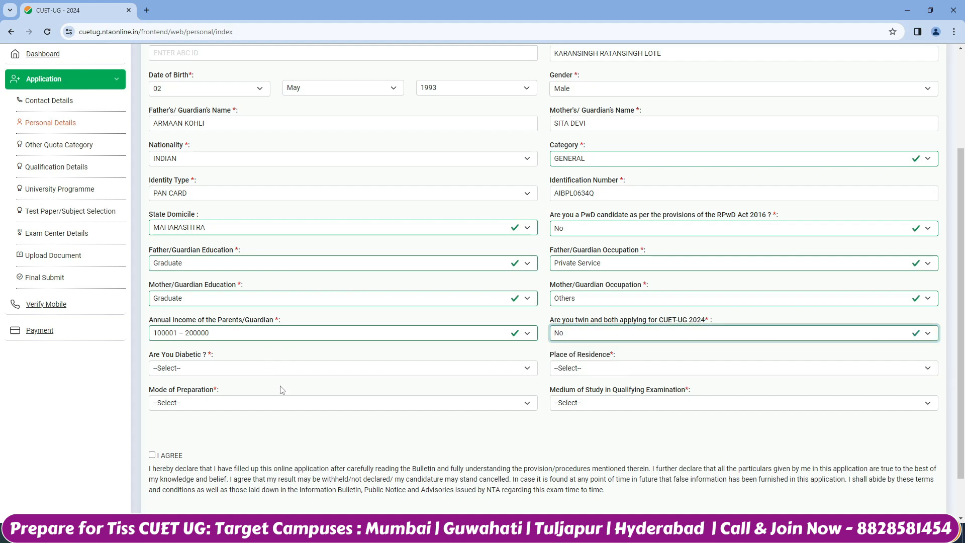
- Answer No to the diabetic question and set the place of residence to URBAN
left_click(281, 372)
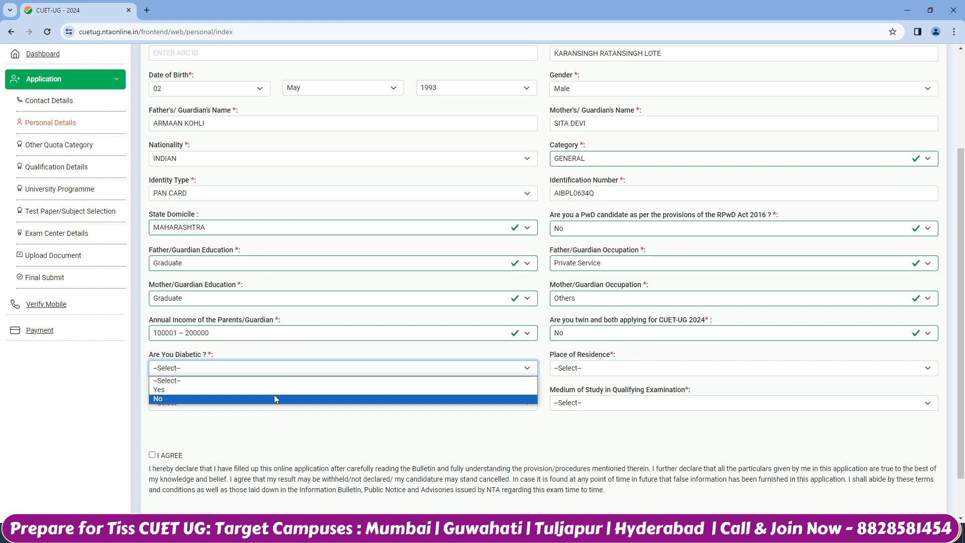
left_click(276, 398)
left_click(612, 369)
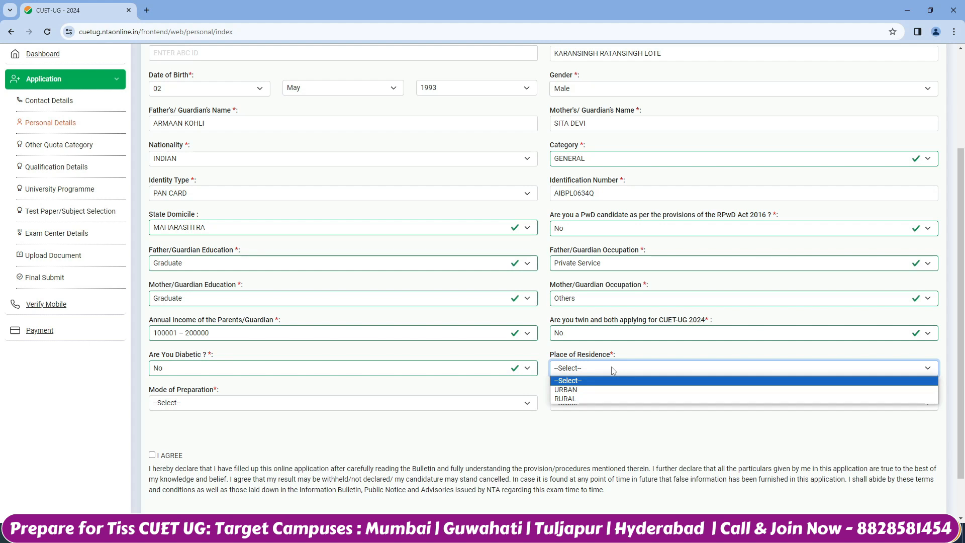
left_click(623, 389)
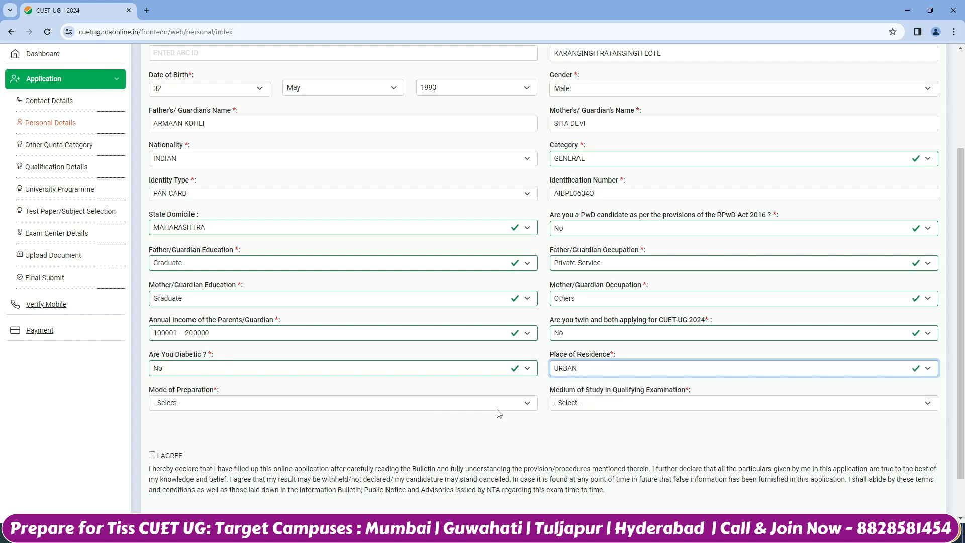
- Set the mode of preparation to Online Coaching and the medium of study in the qualifying examination to English
left_click(304, 407)
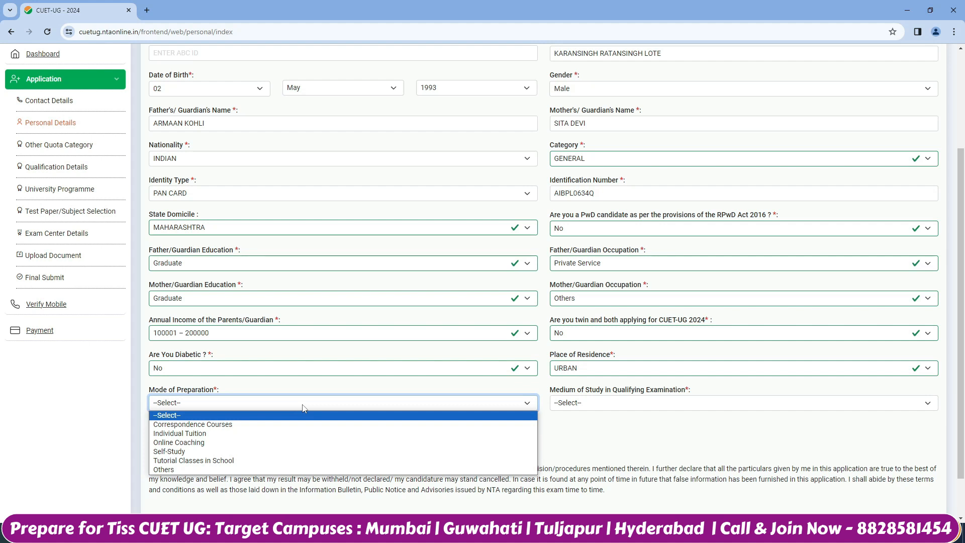
left_click(294, 447)
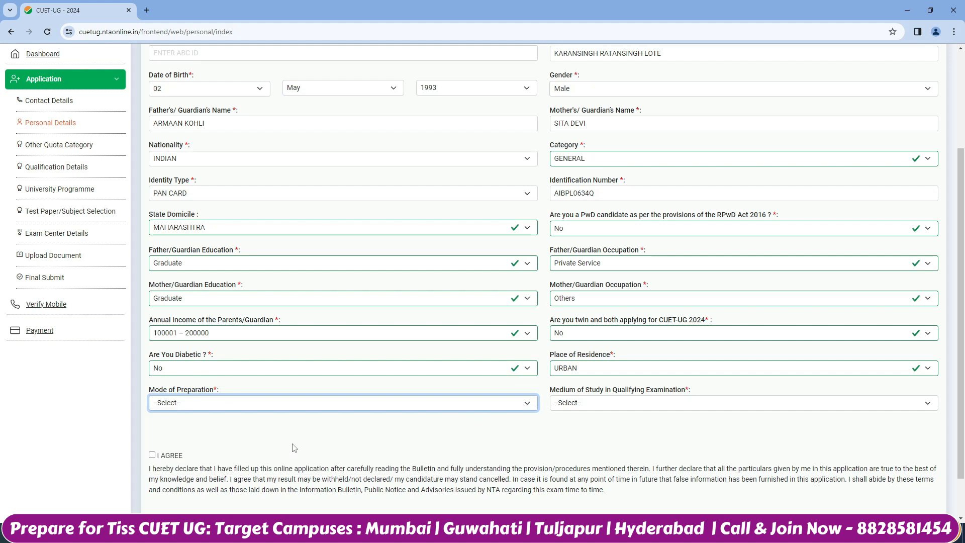
left_click(630, 407)
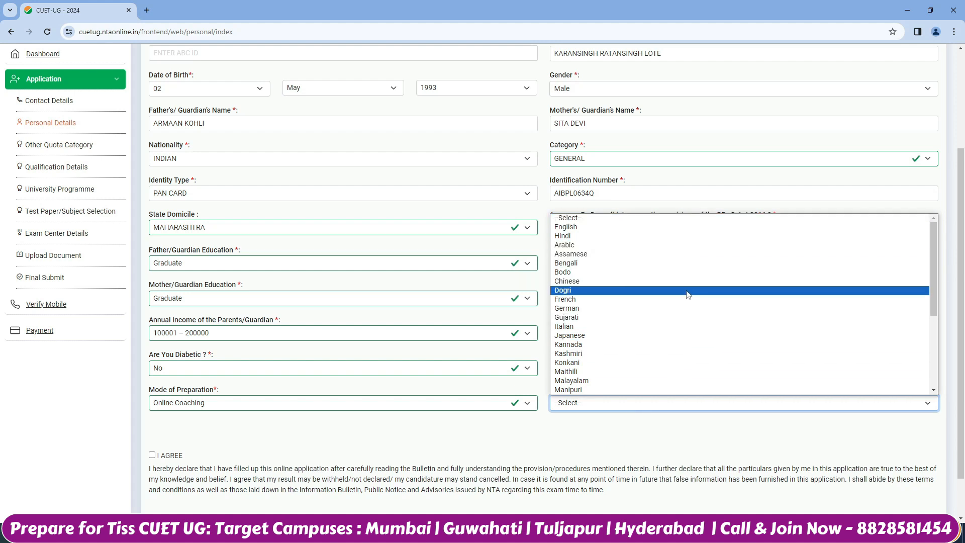
left_click(683, 227)
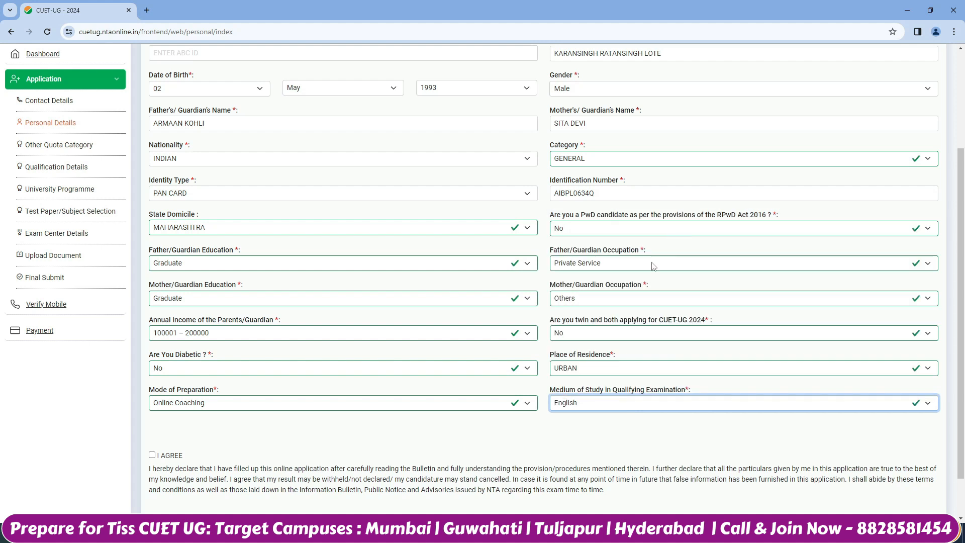
- Agree to the declaration on the personal details page, save it and acknowledge the confirmation
left_click(827, 450)
scroll(528, 432, "down", 1)
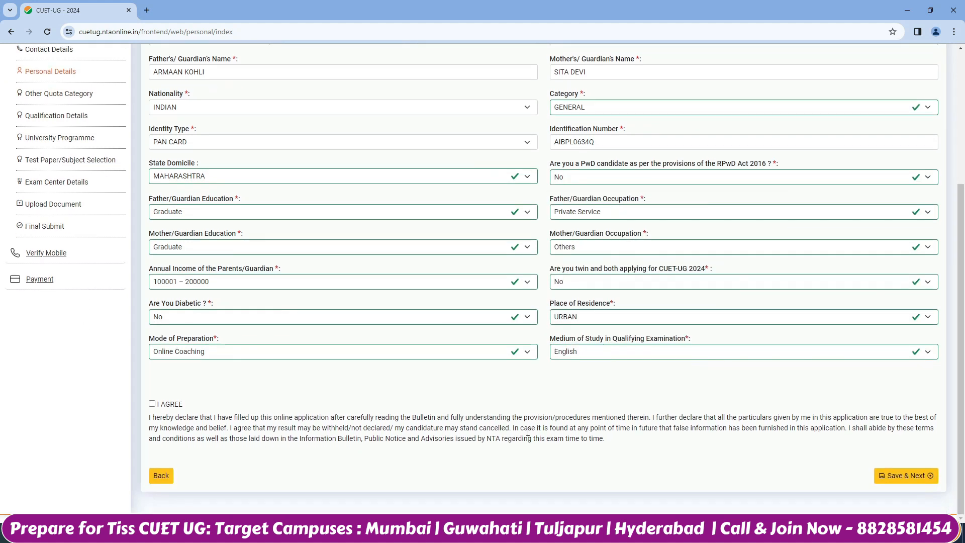
left_click(152, 404)
left_click(906, 475)
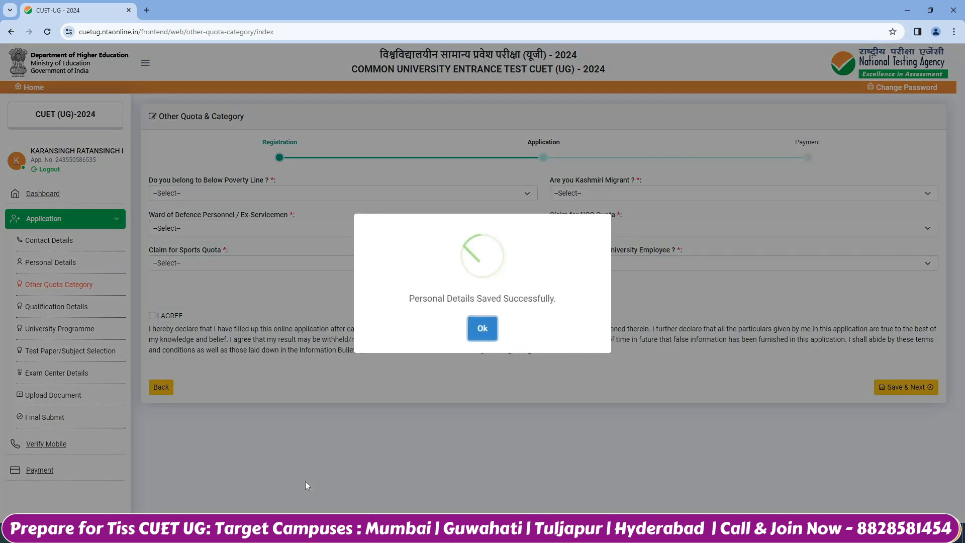
left_click(482, 329)
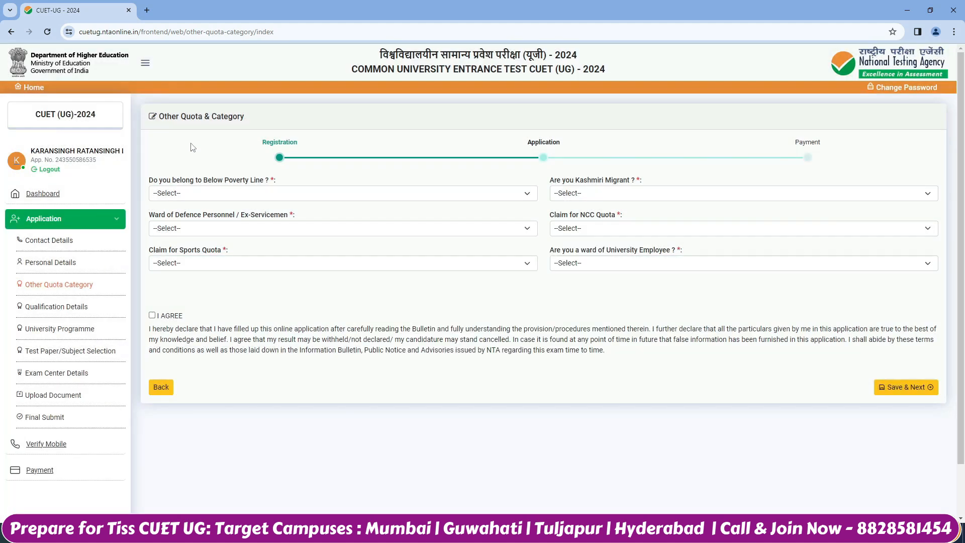
- Answer No to the Below Poverty Line, Kashmiri Migrant and Ward of Defence Personnel / Ex-Servicemen questions
left_click(208, 193)
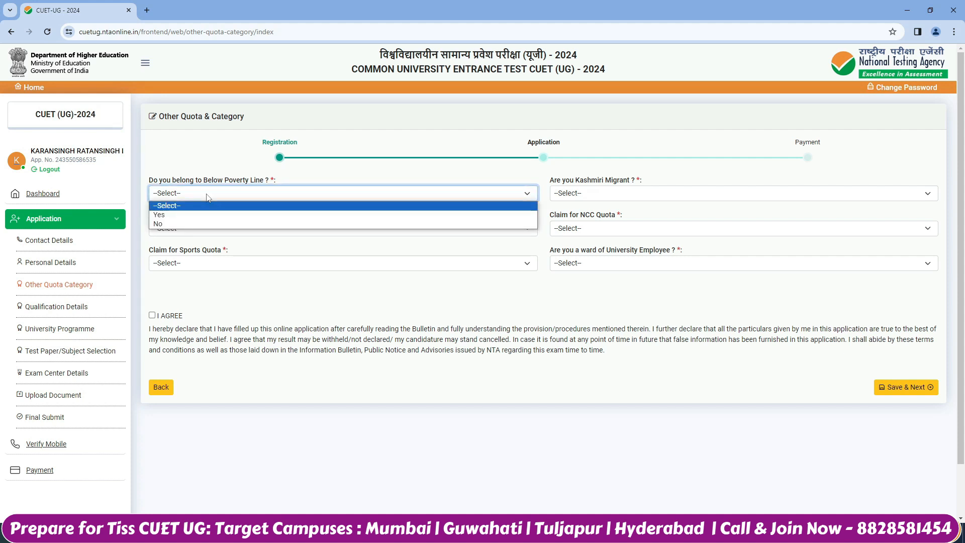
left_click(208, 224)
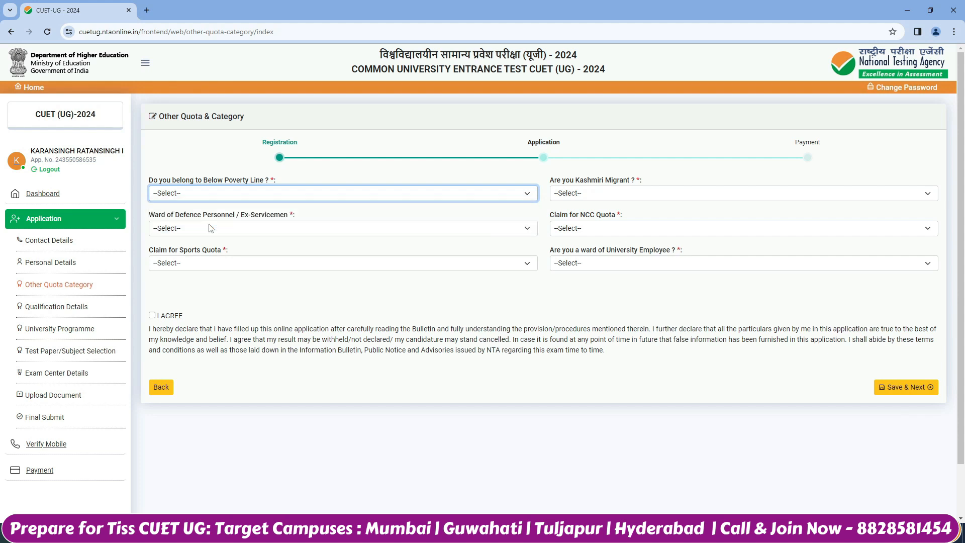
left_click(603, 194)
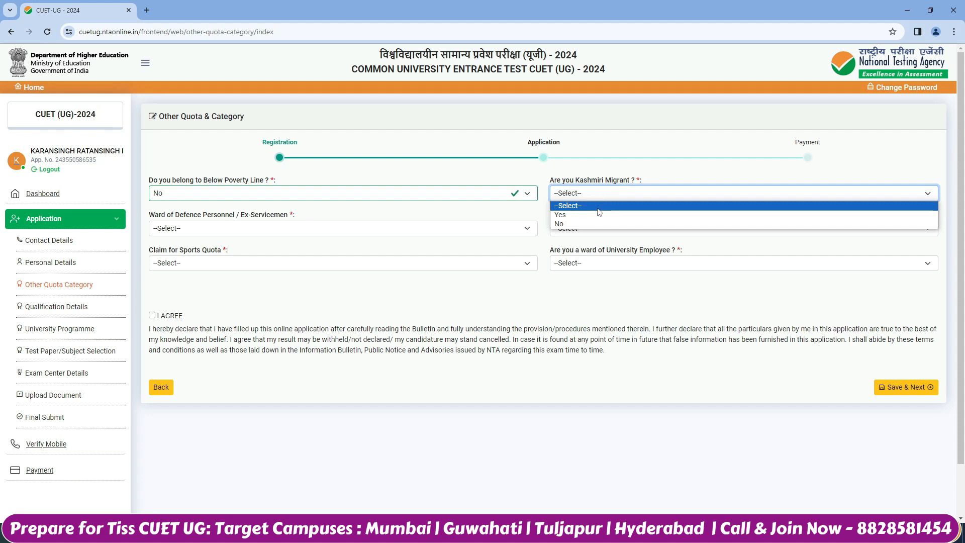
left_click(559, 224)
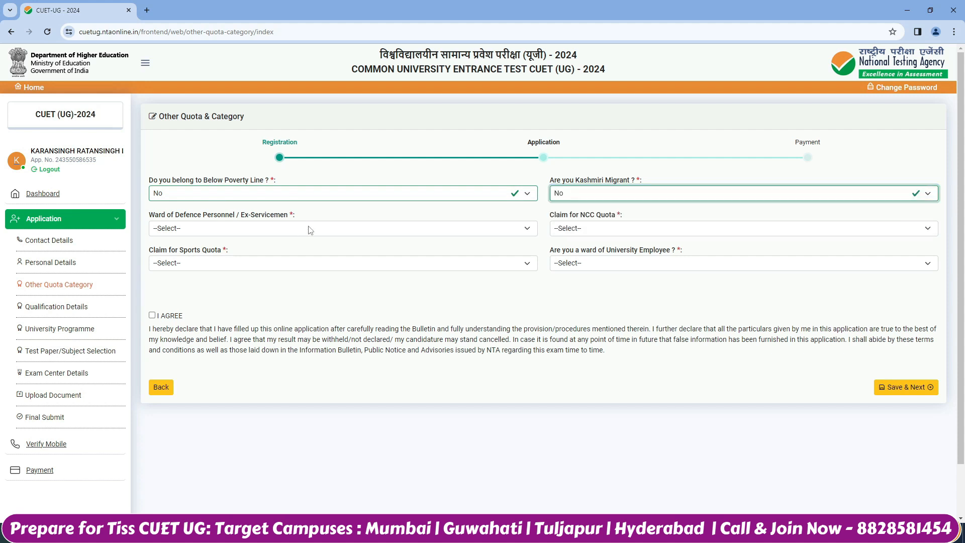
left_click(310, 229)
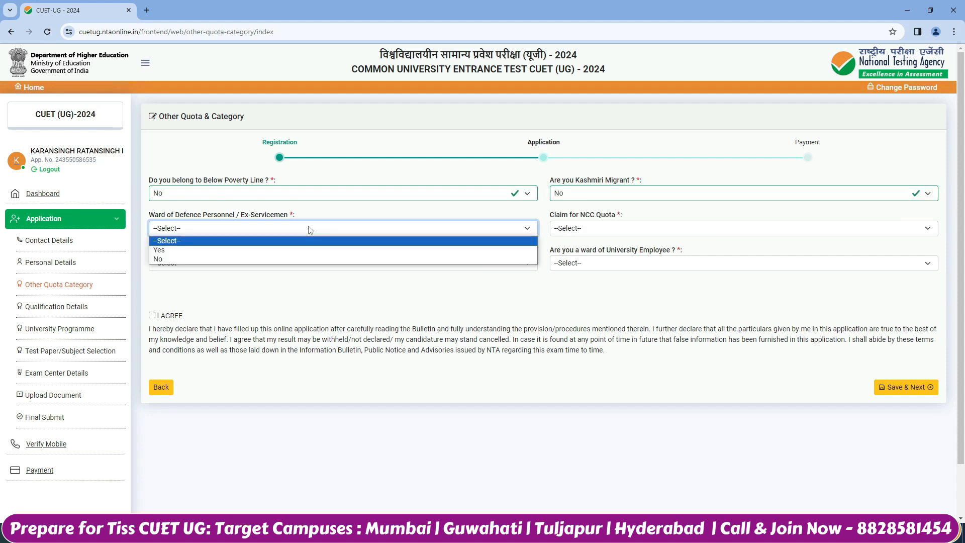
left_click(308, 257)
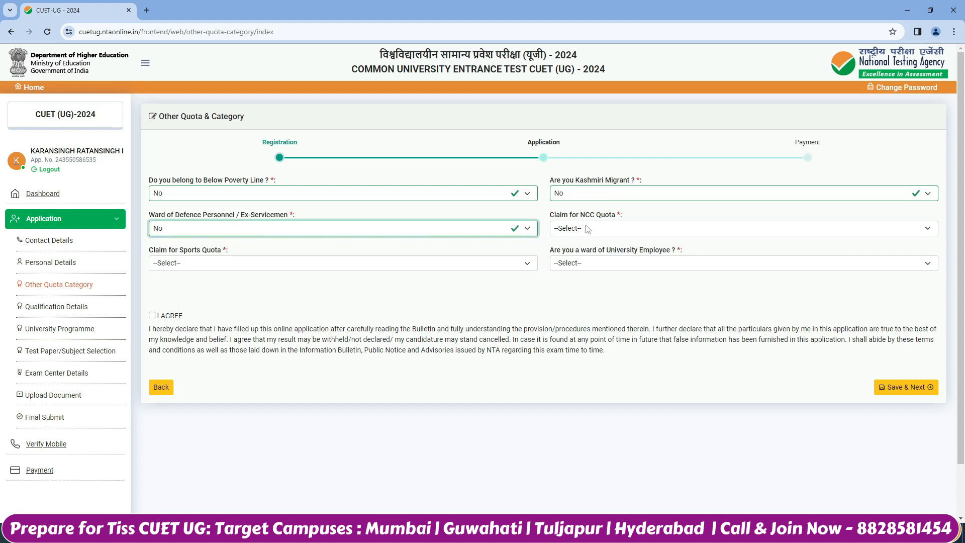
- Answer No to the NCC quota, sports quota and ward of University Employee questions
left_click(613, 233)
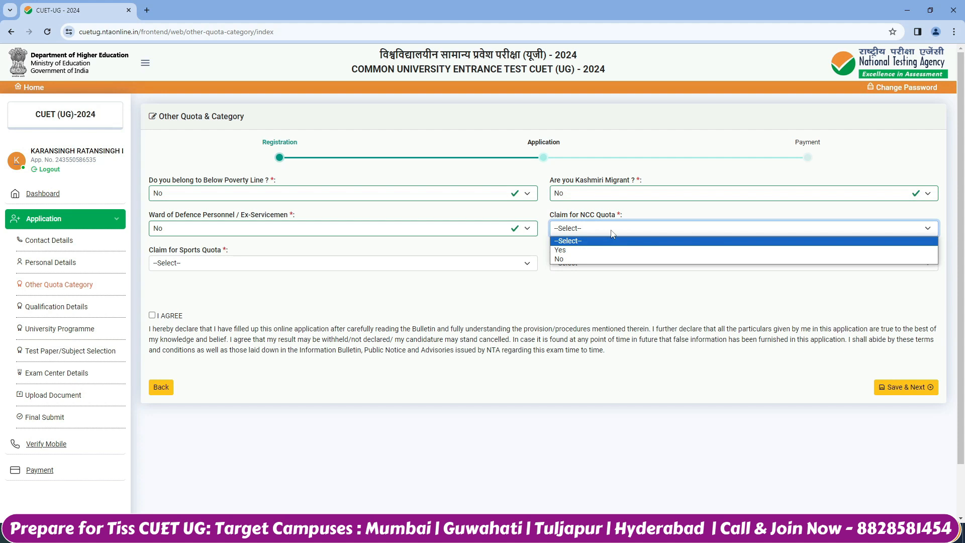
left_click(615, 250)
left_click(614, 230)
left_click(613, 259)
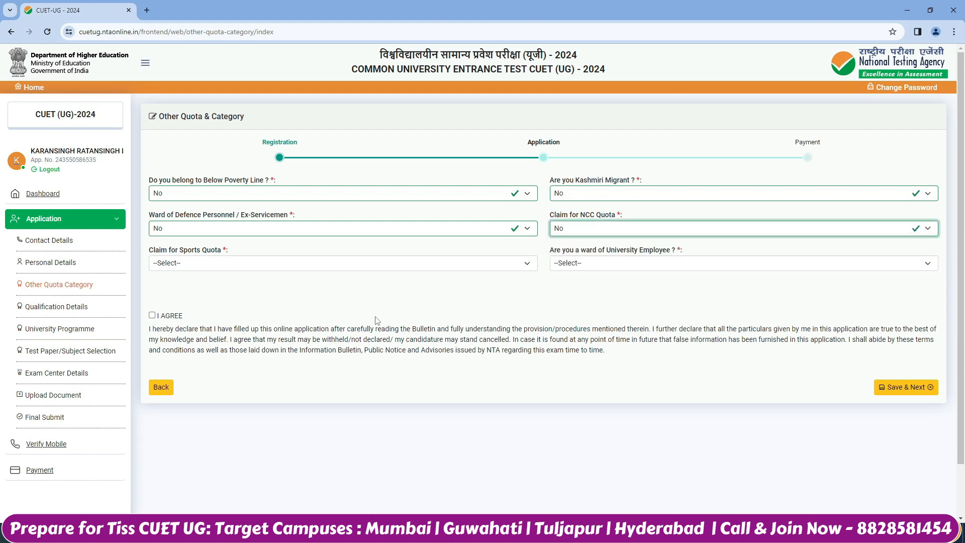
left_click(260, 265)
left_click(253, 290)
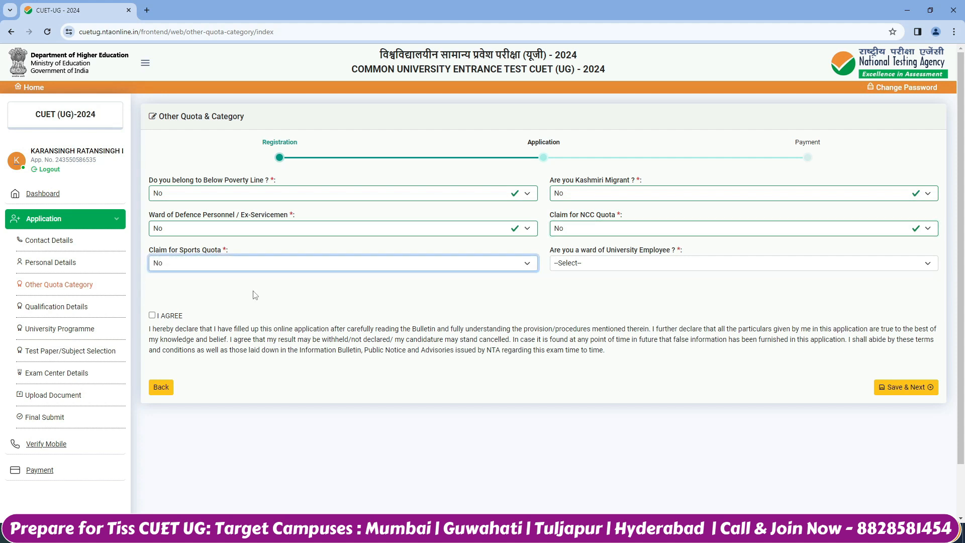
left_click(647, 267)
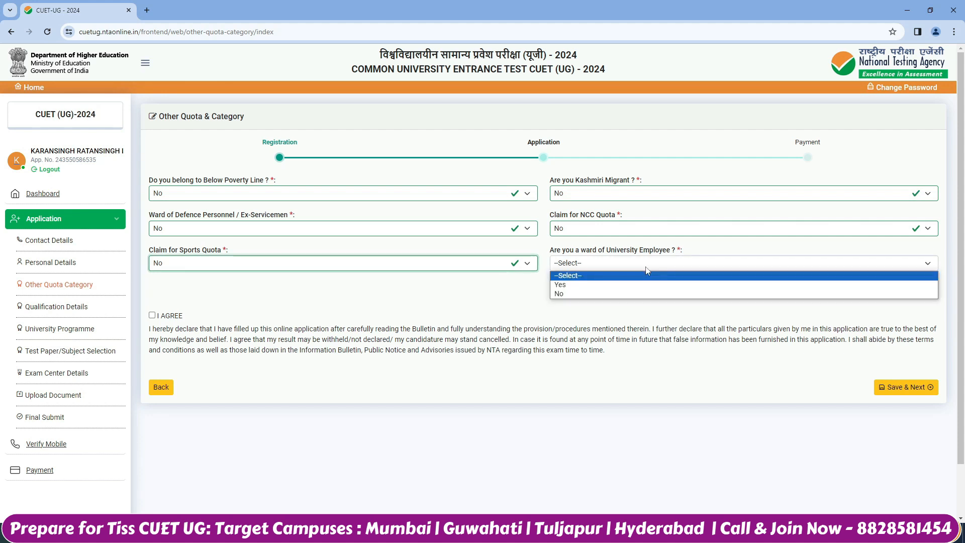
left_click(621, 295)
left_click(533, 301)
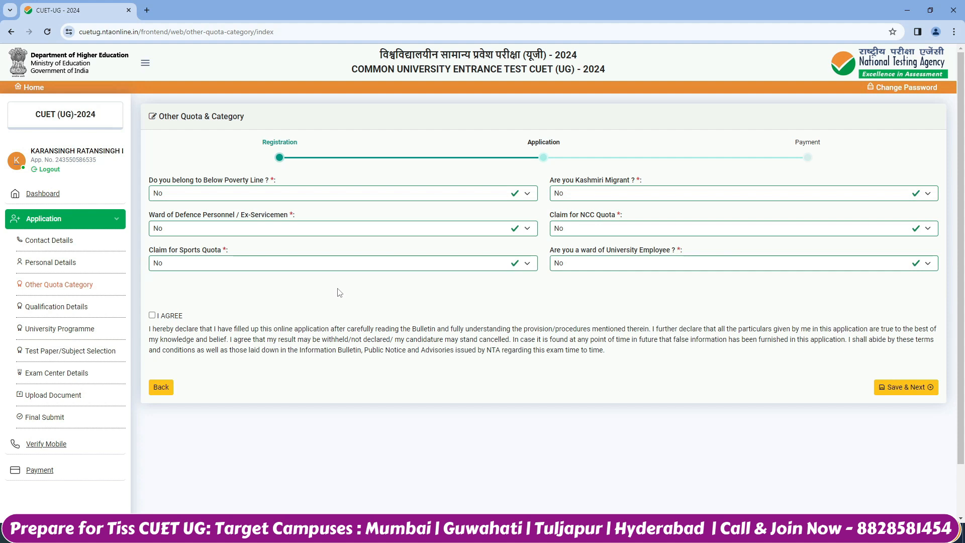
- Agree to the declaration on the Other Quota & Category page, save it and acknowledge the confirmation
left_click(152, 315)
left_click(899, 387)
left_click(494, 332)
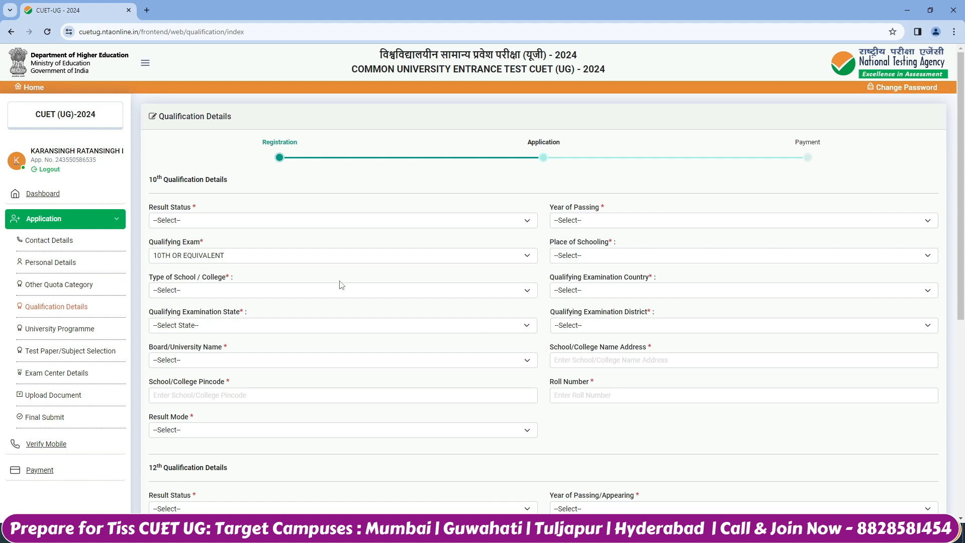
- In the 10th qualification details, set the result status to Passed and the year of passing to 2008
left_click(330, 222)
left_click(327, 242)
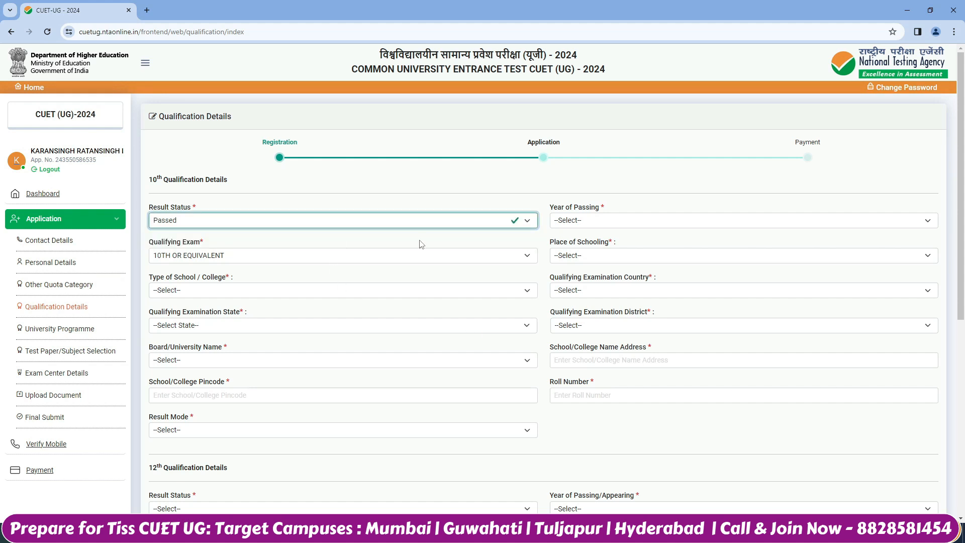
left_click(636, 220)
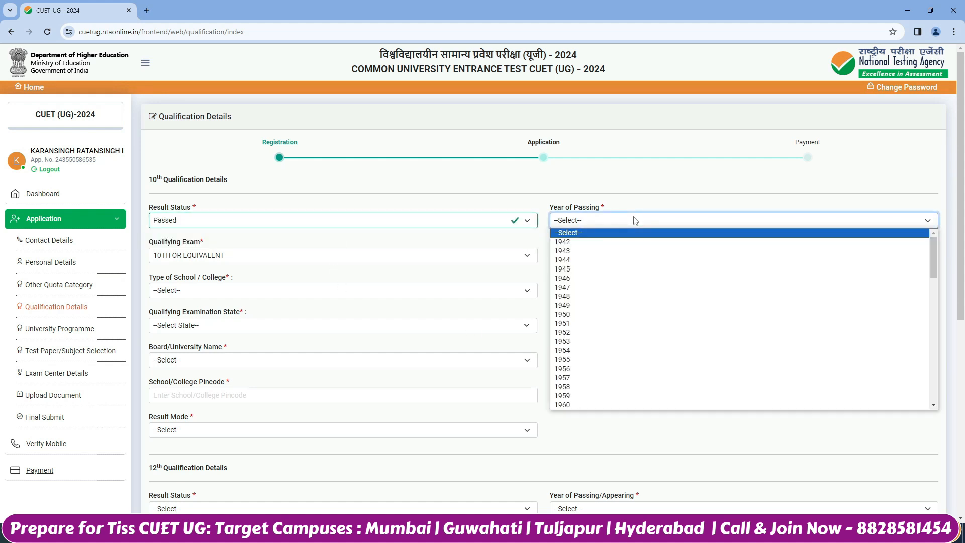
key("2")
scroll(623, 402, "down", 2)
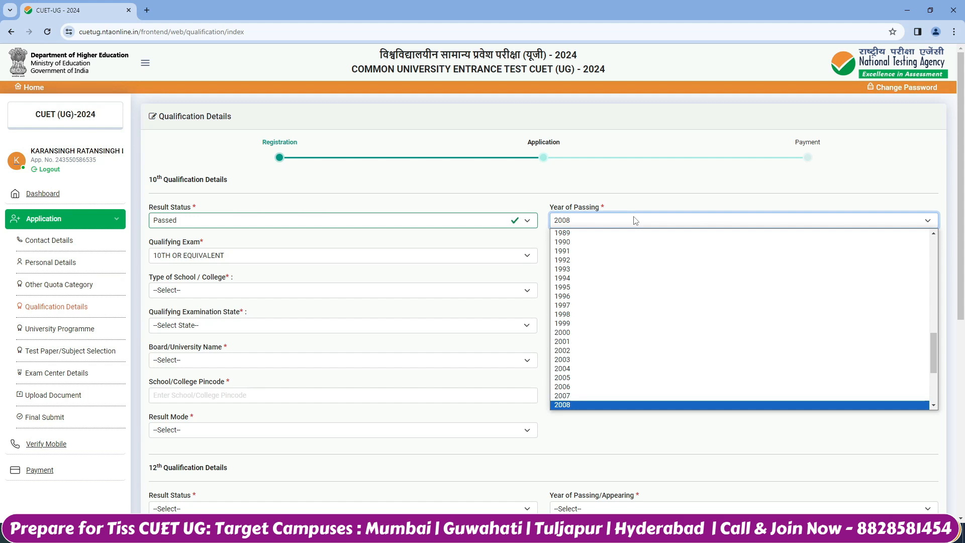
left_click(623, 402)
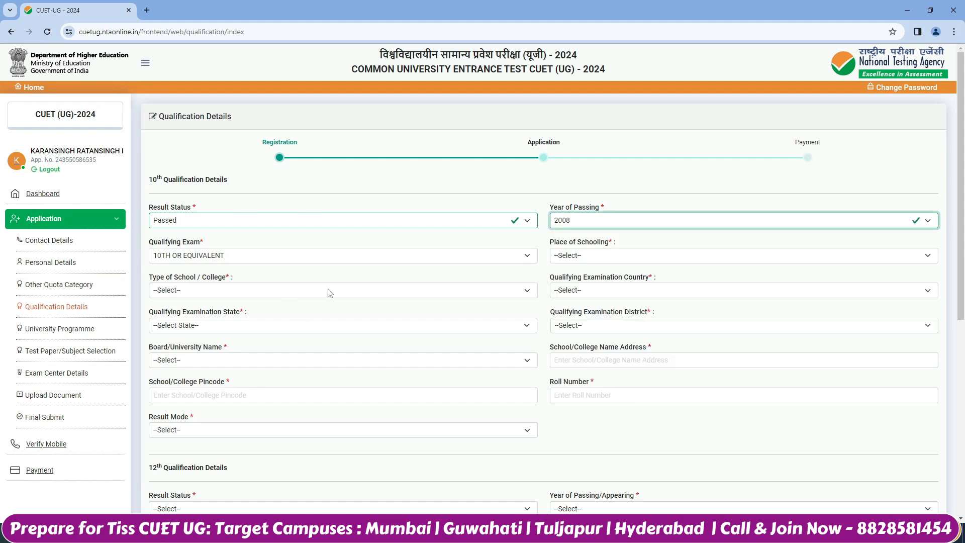
- Set the 10th place of schooling to Urban and the type of school to Private Unaided
left_click(614, 257)
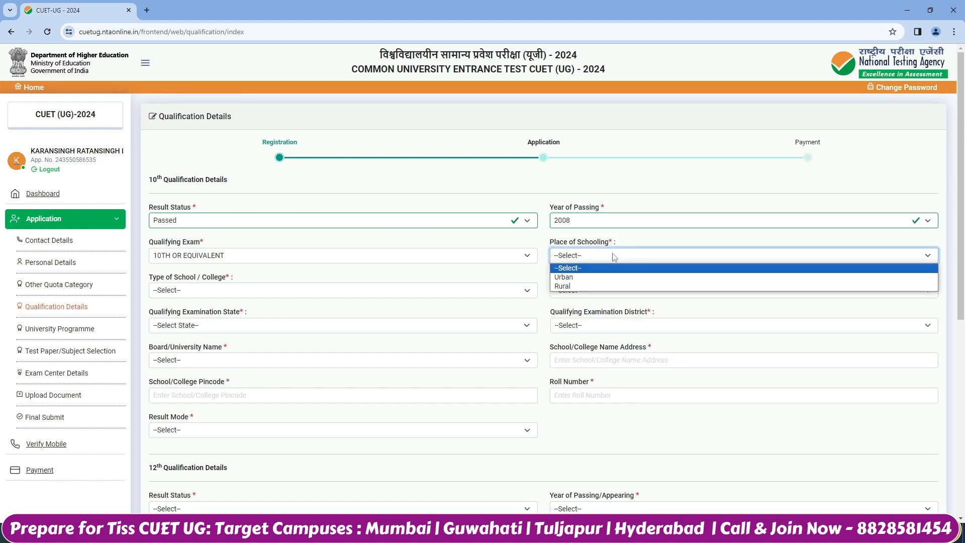
left_click(607, 279)
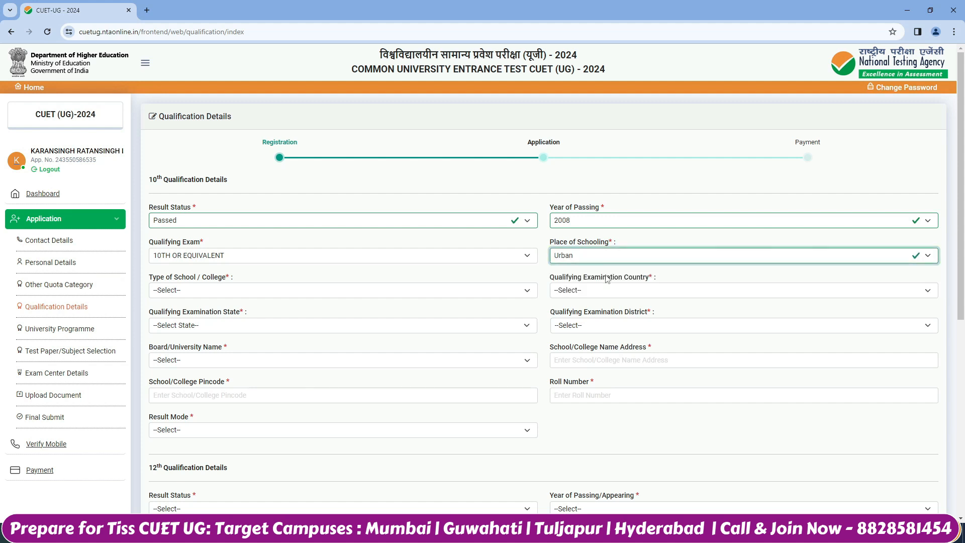
left_click(239, 292)
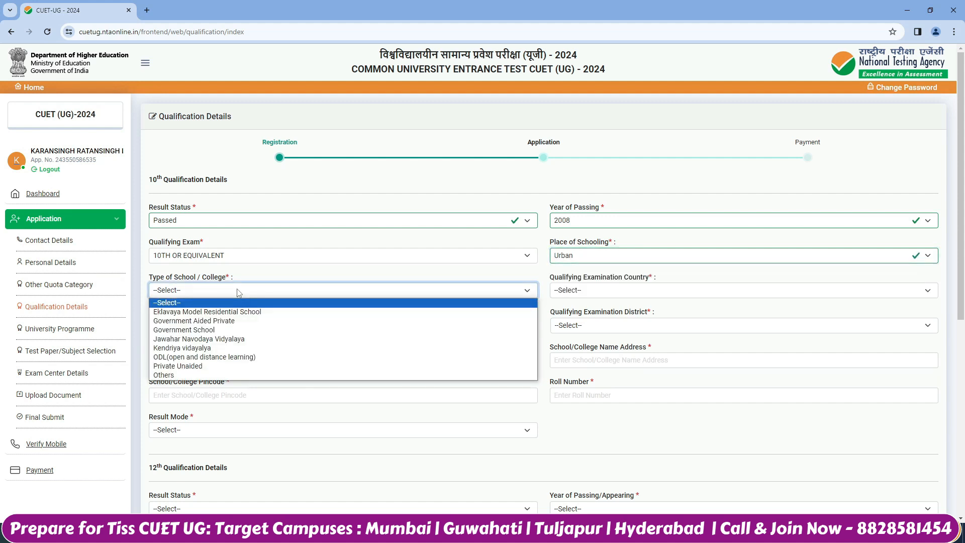
left_click(252, 366)
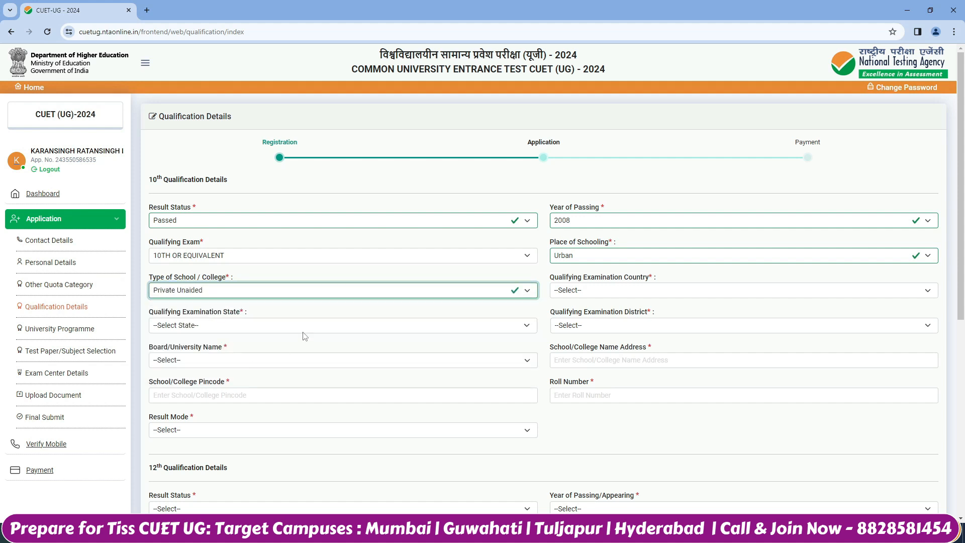
- Set the 10th qualifying examination country to INDIA, the state to MAHARASHTRA and the district to Palghar
left_click(635, 294)
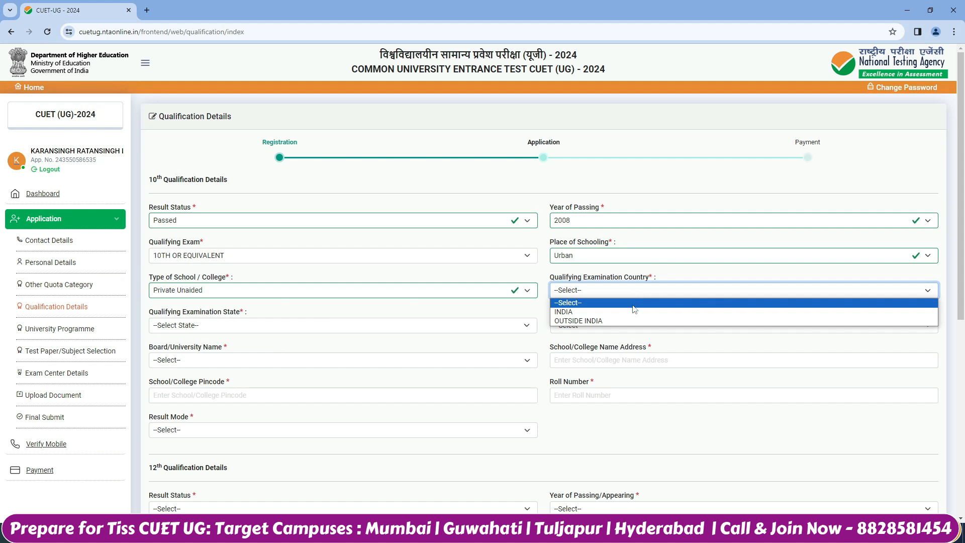
left_click(636, 311)
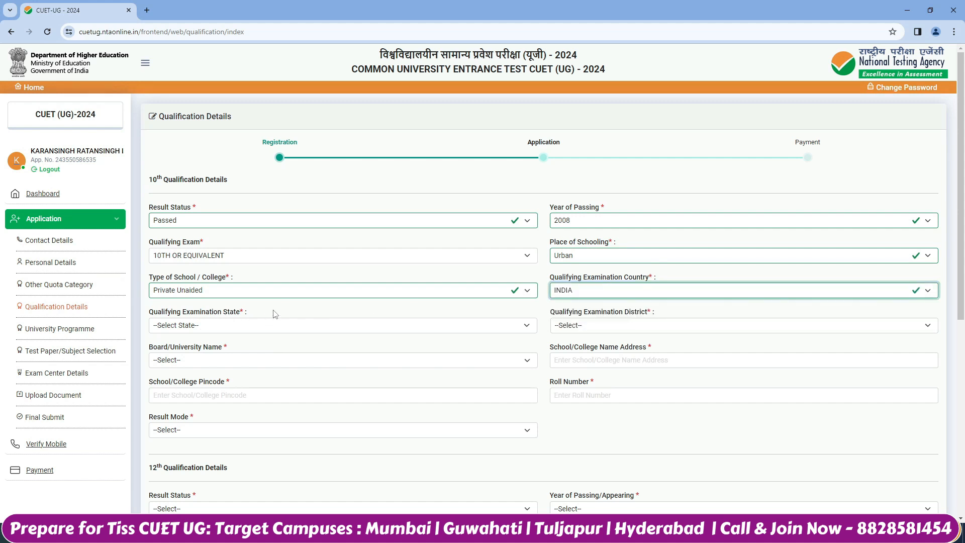
left_click(269, 330)
key("m")
key("Down")
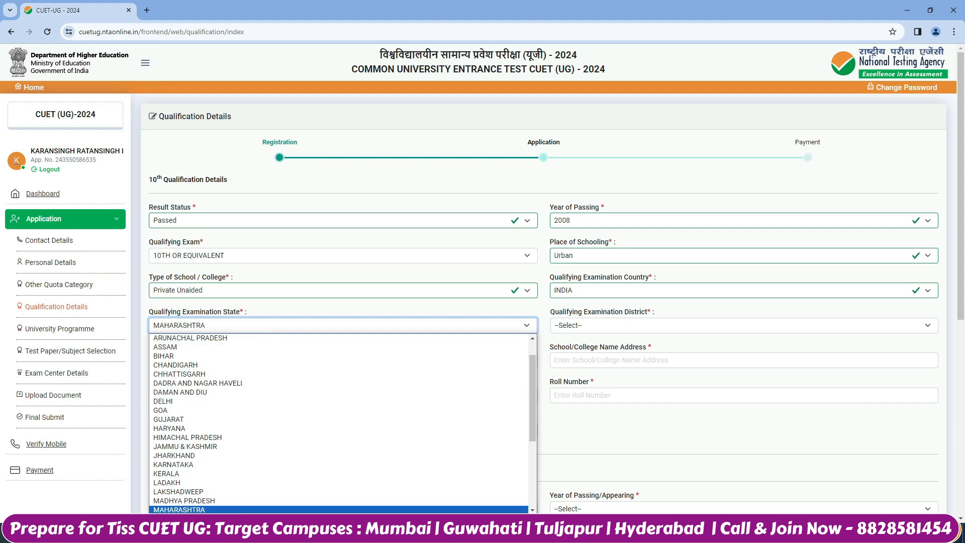
key("Return")
left_click(677, 329)
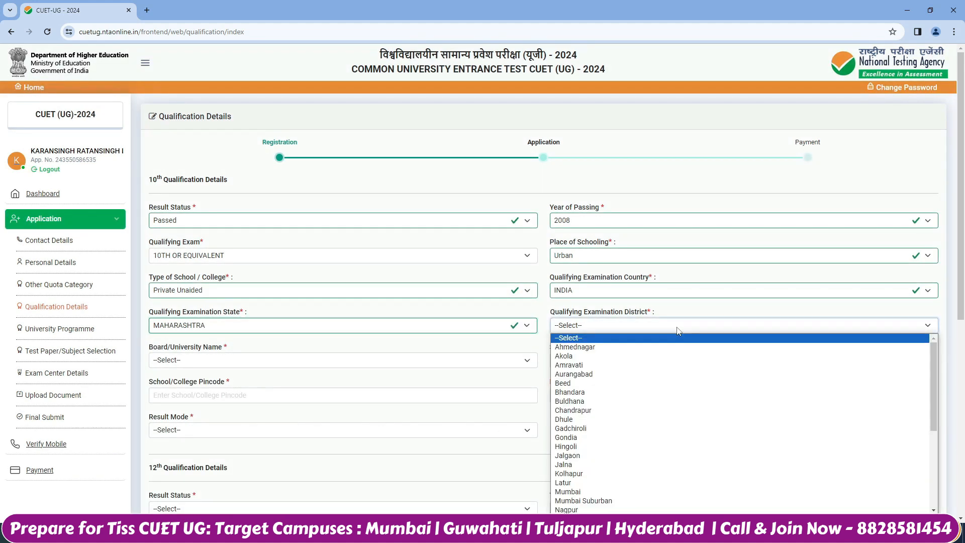
key("p")
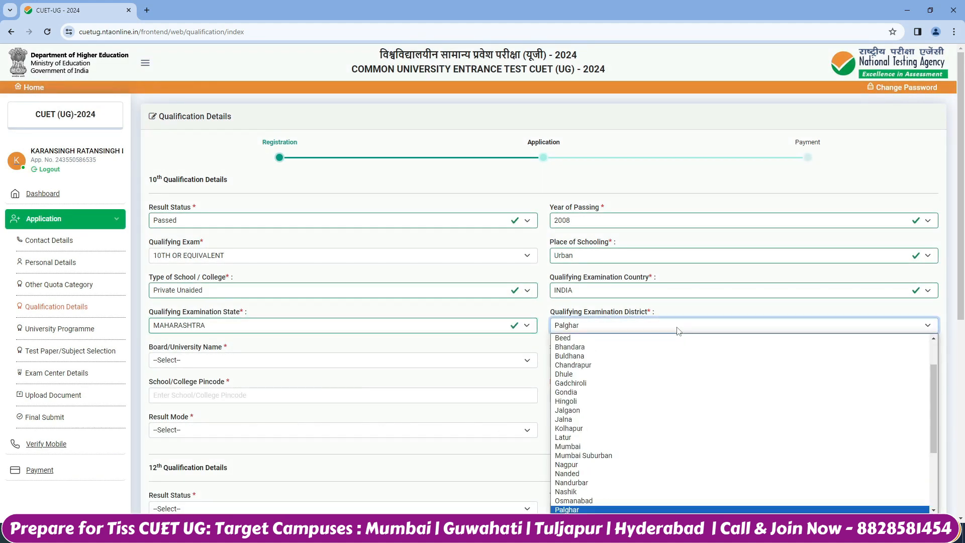
left_click(665, 510)
- Choose MAHARASHTRA STATE BOARD OF SEC. & HR. SECONDARY EDUCATION as the 10th board
left_click(310, 360)
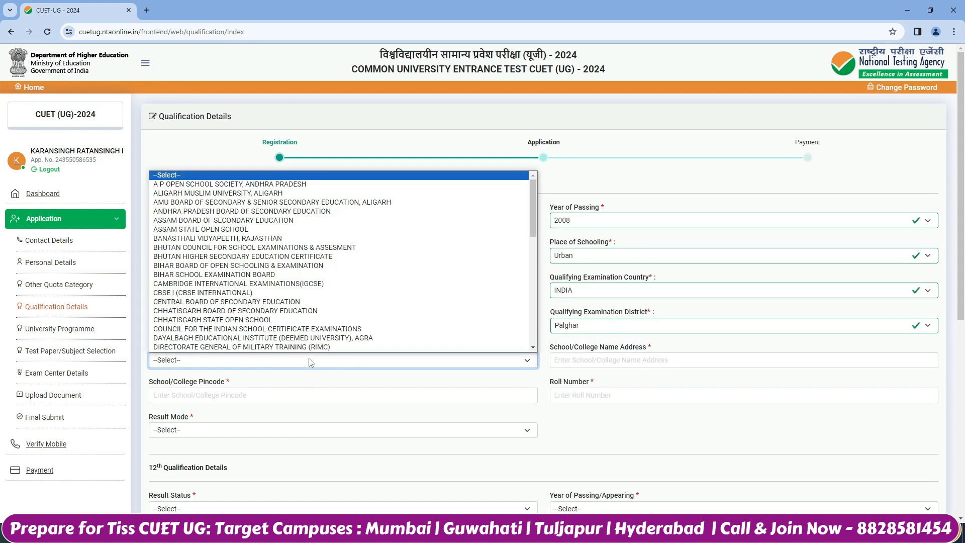
type("ma")
left_click_drag(534, 248, 534, 268)
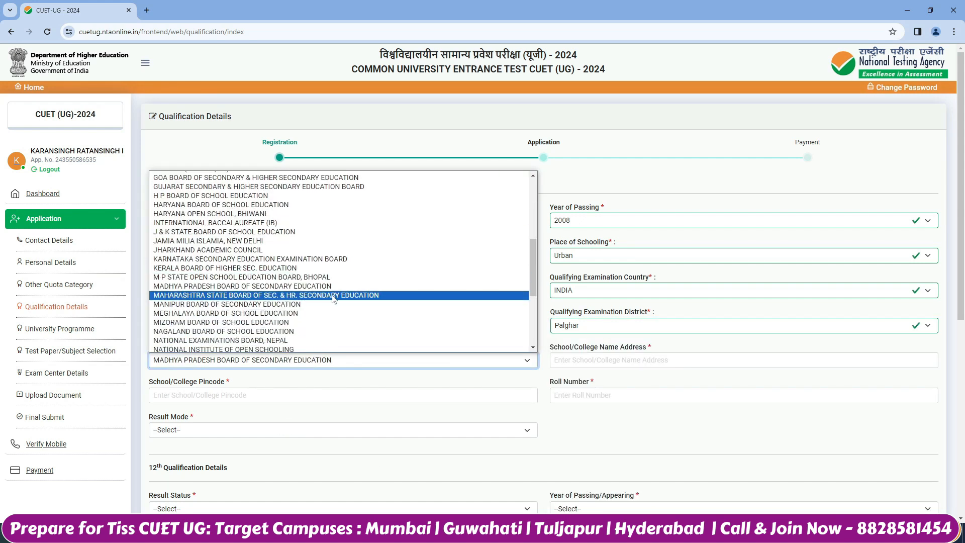
left_click(339, 296)
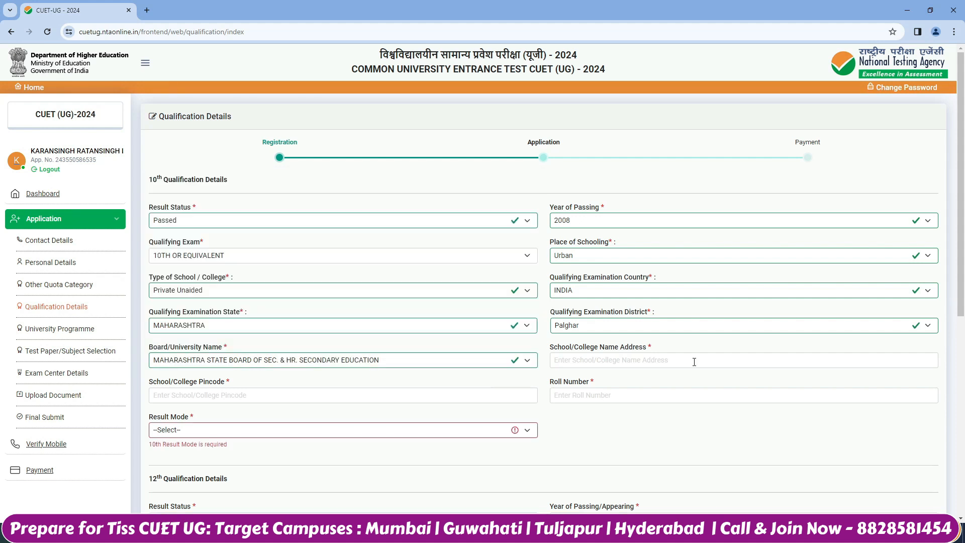
- Enter the 10th school's name and address, its pincode and the candidate's roll number
left_click(694, 361)
type("chandni chowk, vasai")
left_click(212, 395)
type("401209")
left_click(631, 396)
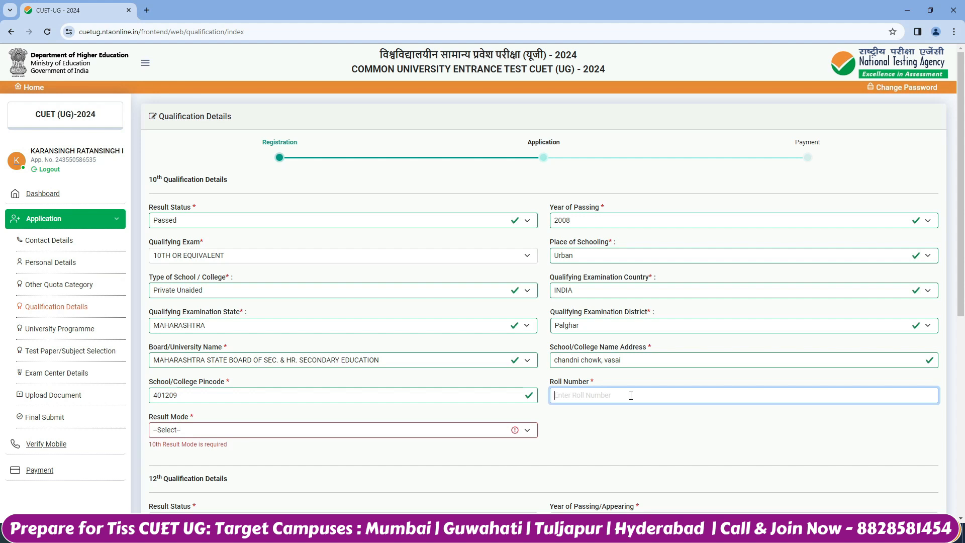
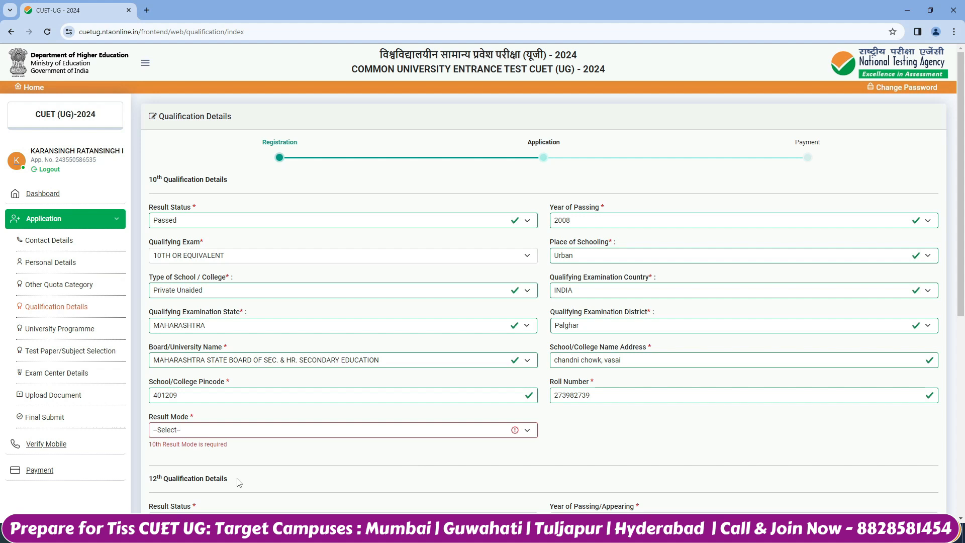
- Set the 10th result mode to Percentage and the total marks to 400
left_click(253, 435)
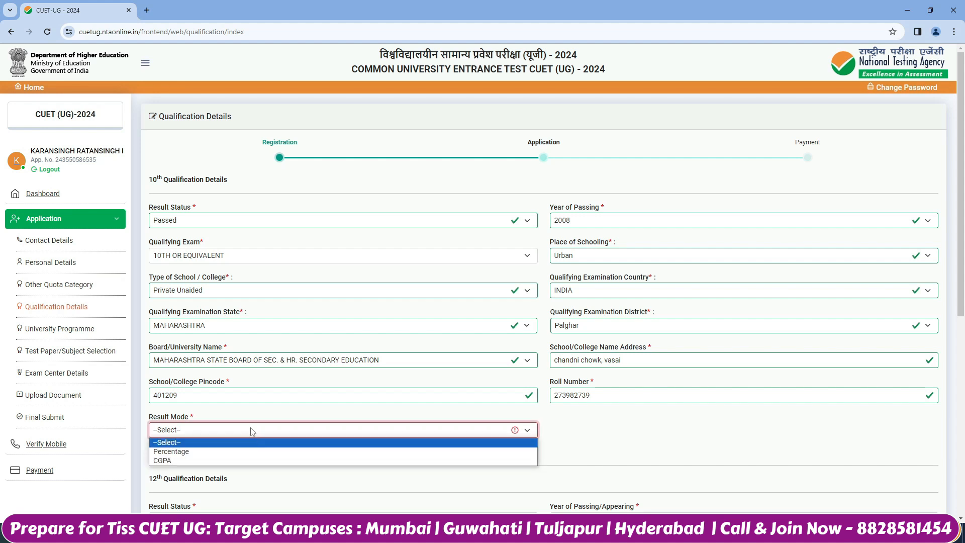
left_click(171, 451)
scroll(171, 452, "down", 3)
left_click(238, 284)
type("400")
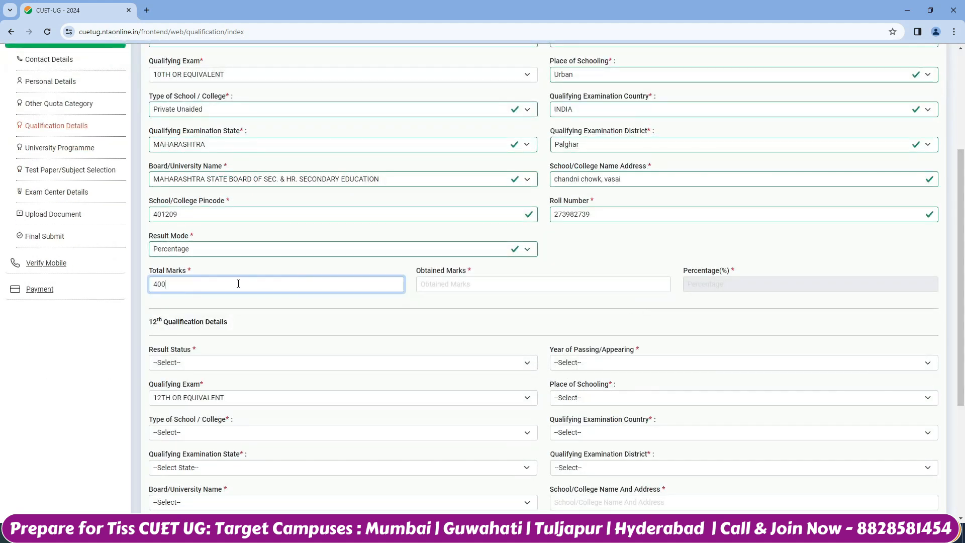
- Correct the 10th total marks to 600 and enter 400 as the obtained marks
left_click_drag(203, 283, 143, 277)
type("600")
left_click(510, 283)
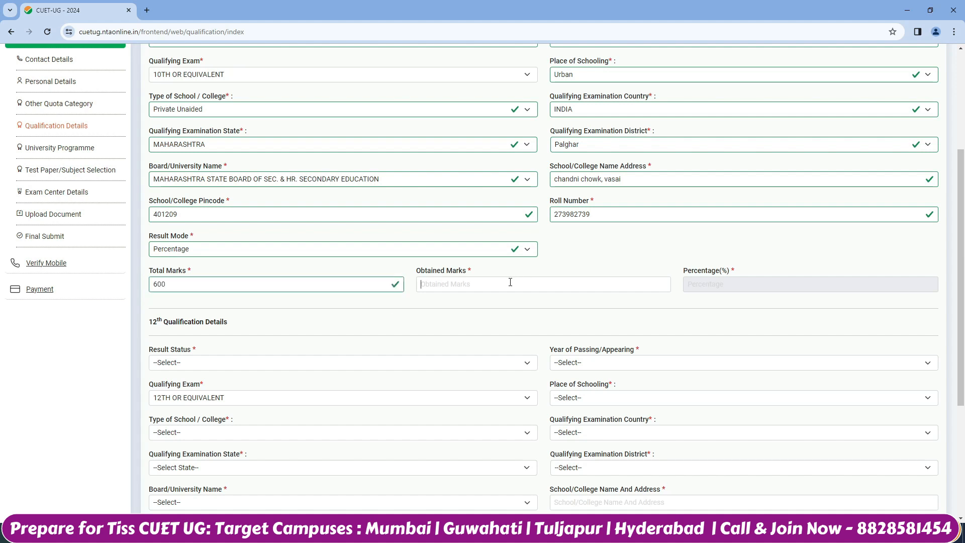
type("400")
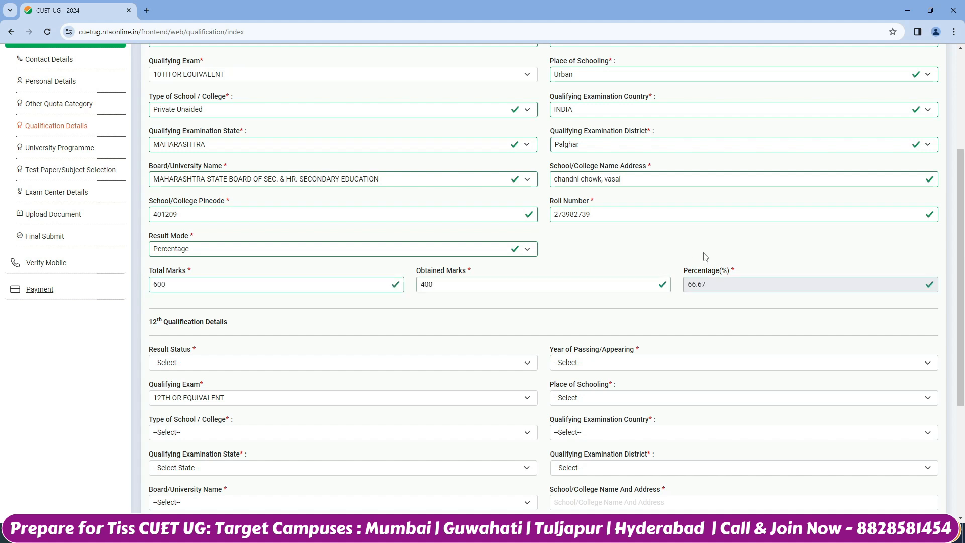
- Set the 12th result status to Passed and the year of passing to 2010
left_click_drag(964, 318, 963, 393)
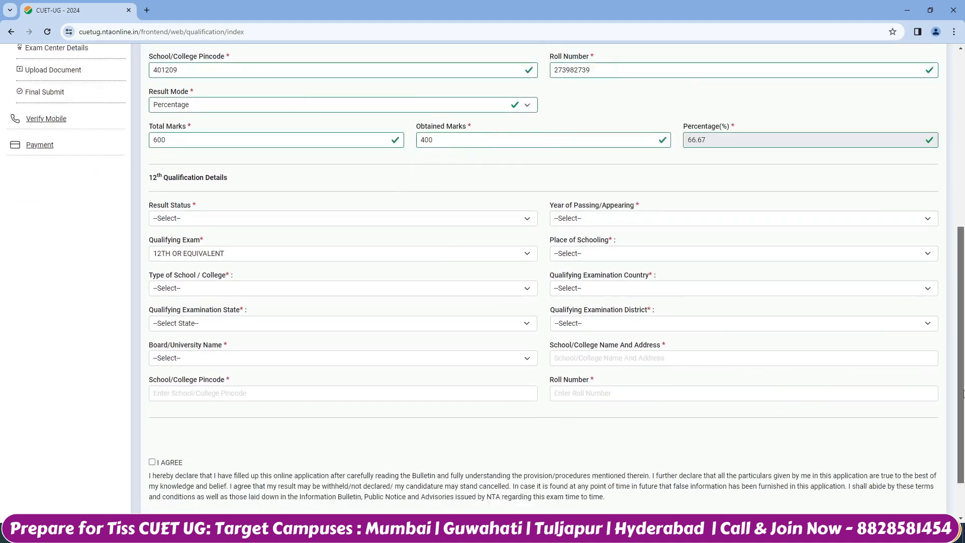
left_click(293, 216)
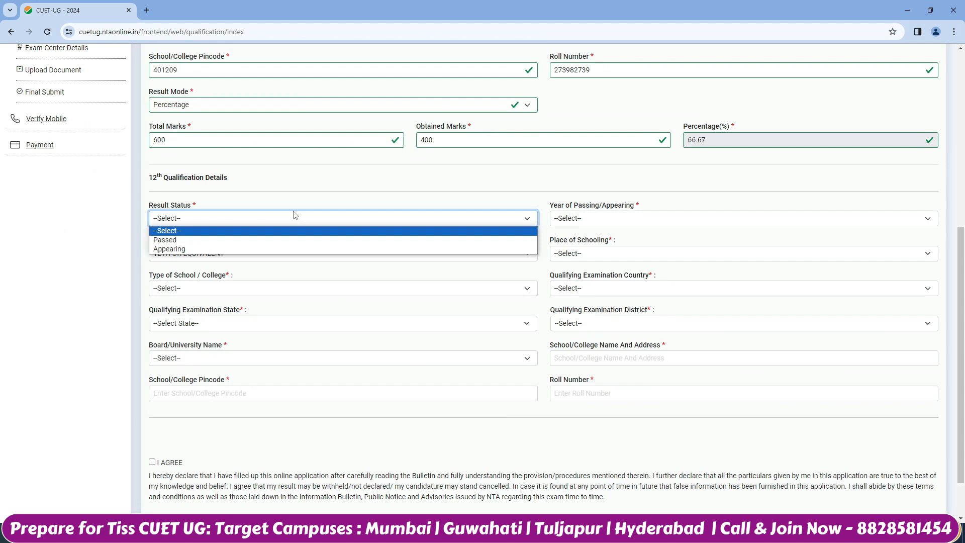
left_click(278, 240)
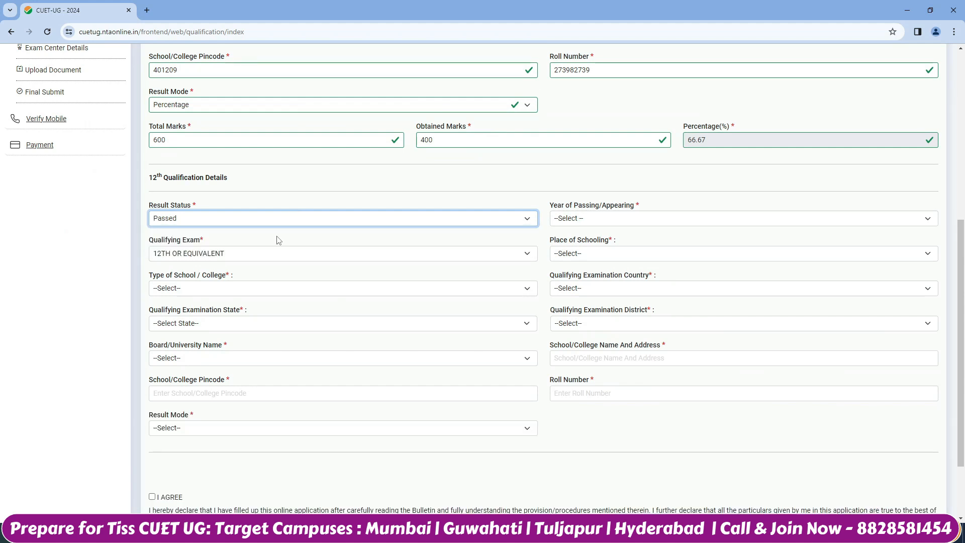
left_click(663, 219)
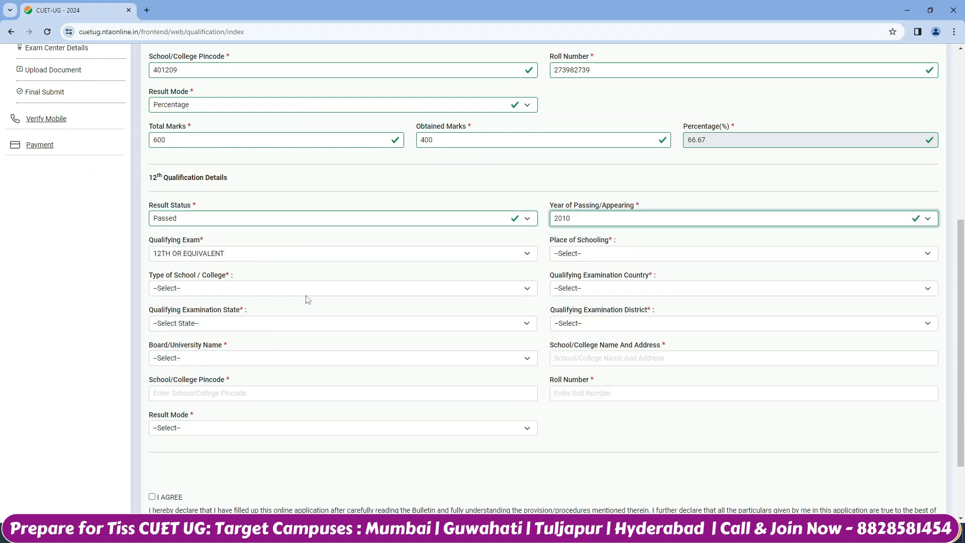
- Set the 12th school type to Private Unaided, the place of schooling to Urban and the qualifying examination country to INDIA
left_click(306, 296)
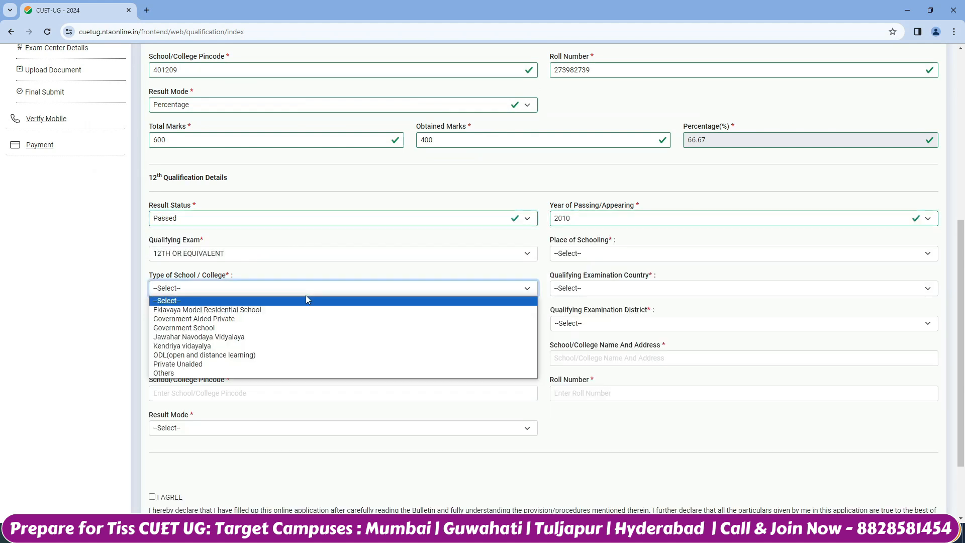
left_click(258, 366)
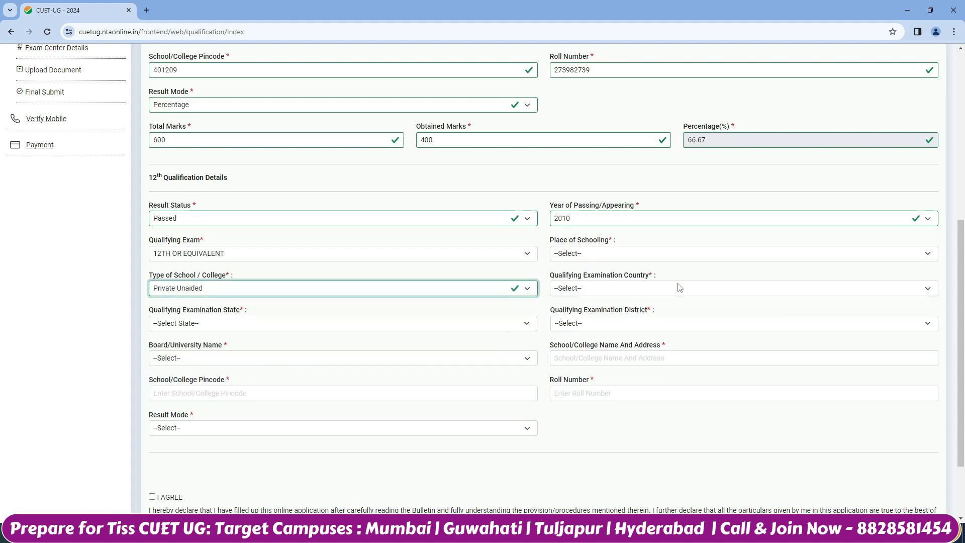
left_click(672, 253)
left_click(657, 285)
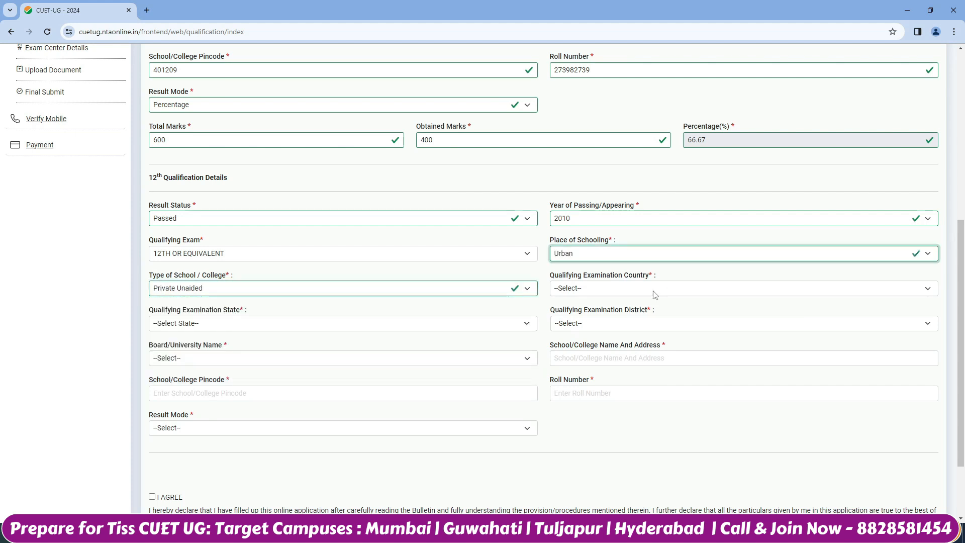
left_click(655, 294)
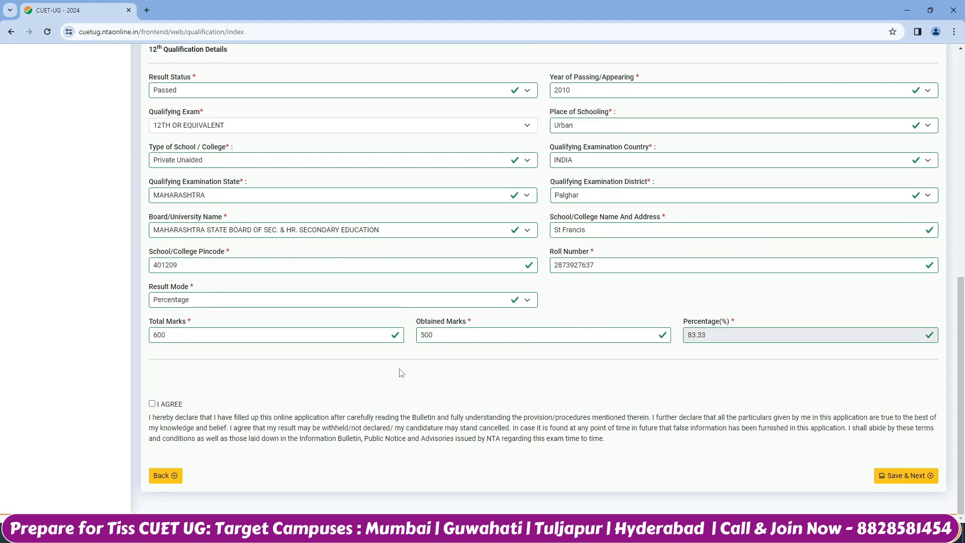
- Agree to the declaration, save the qualification details and proceed to the university programme selection
left_click(152, 404)
left_click(920, 475)
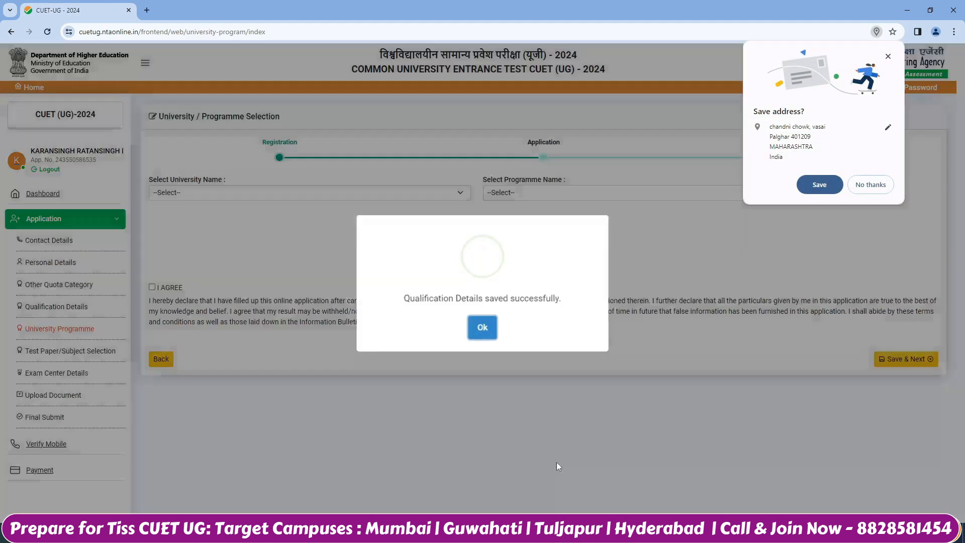
left_click(868, 185)
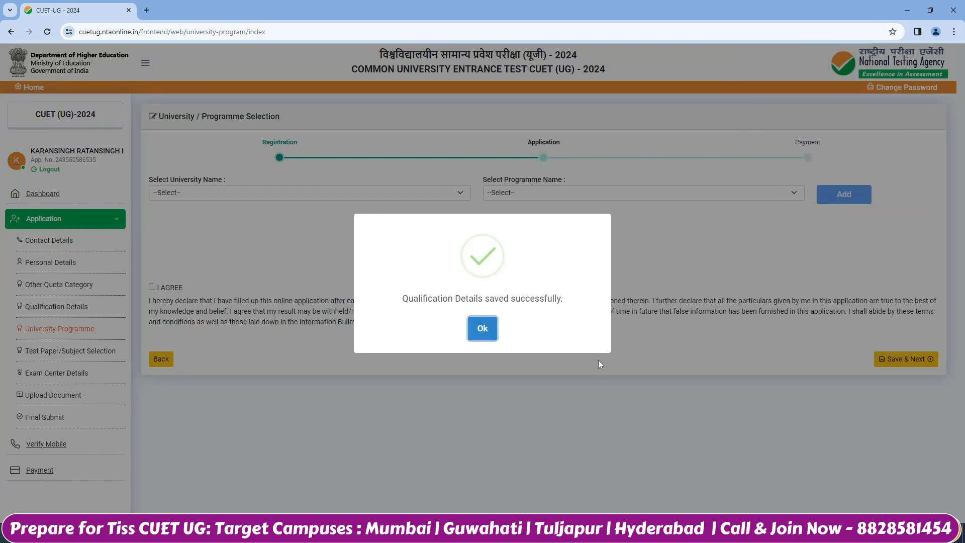
left_click(480, 329)
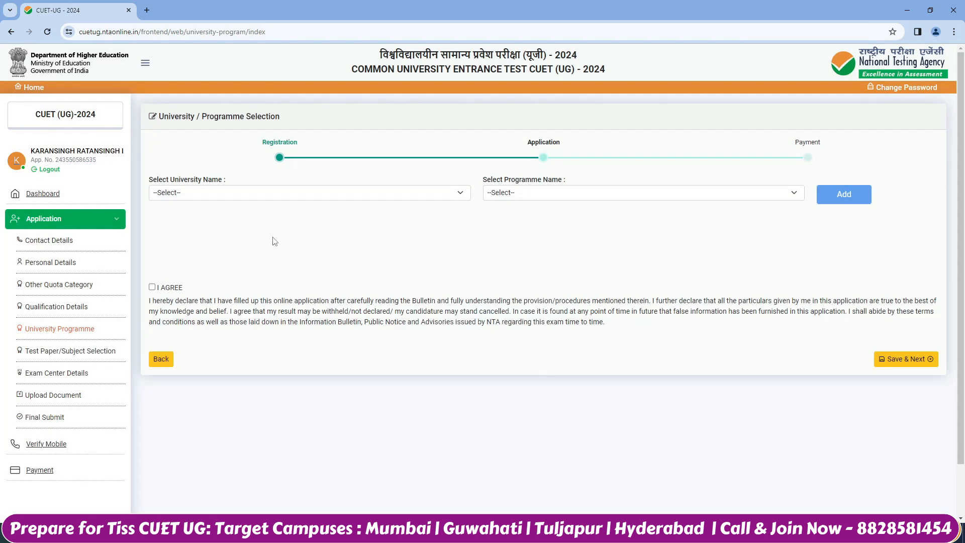
- Add TATA INSTITUTE OF SOCIAL SCIENCES (TISS) with the programme BA in Social Sciences- Guwahati Campus (Four Years)
left_click(264, 195)
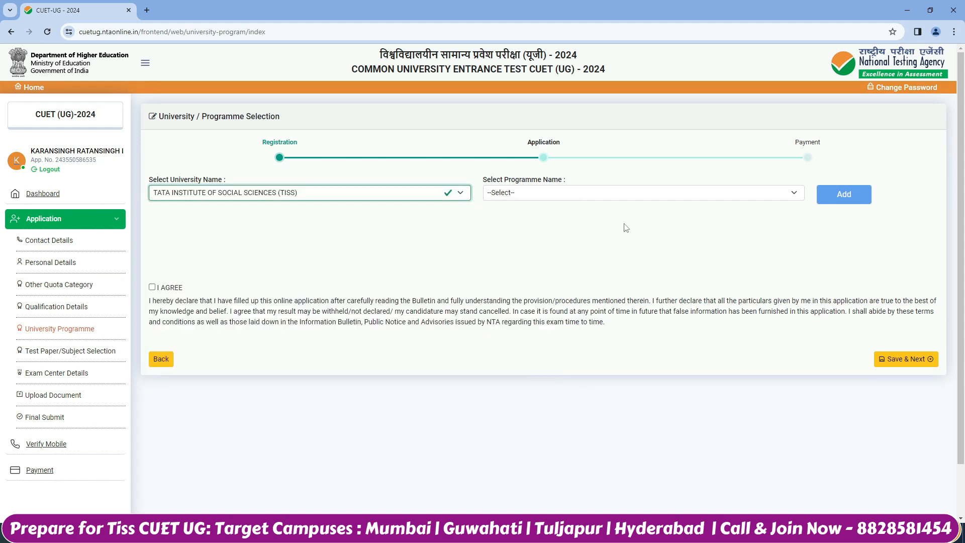
left_click(624, 225)
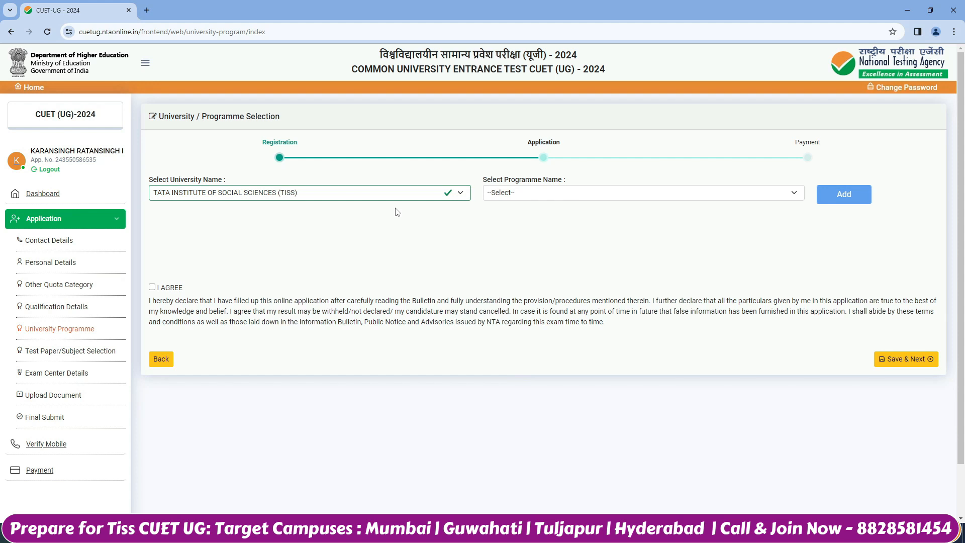
left_click(725, 199)
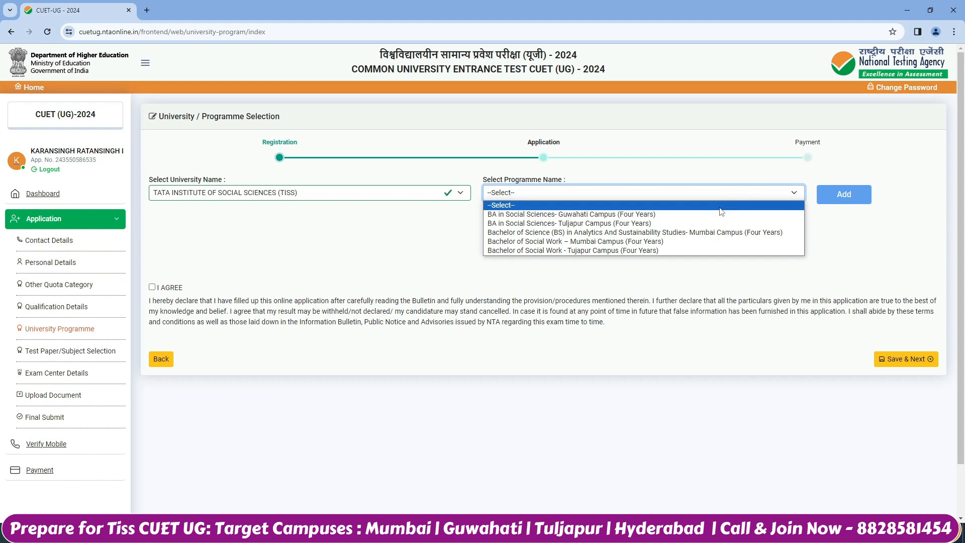
left_click(722, 214)
left_click(842, 195)
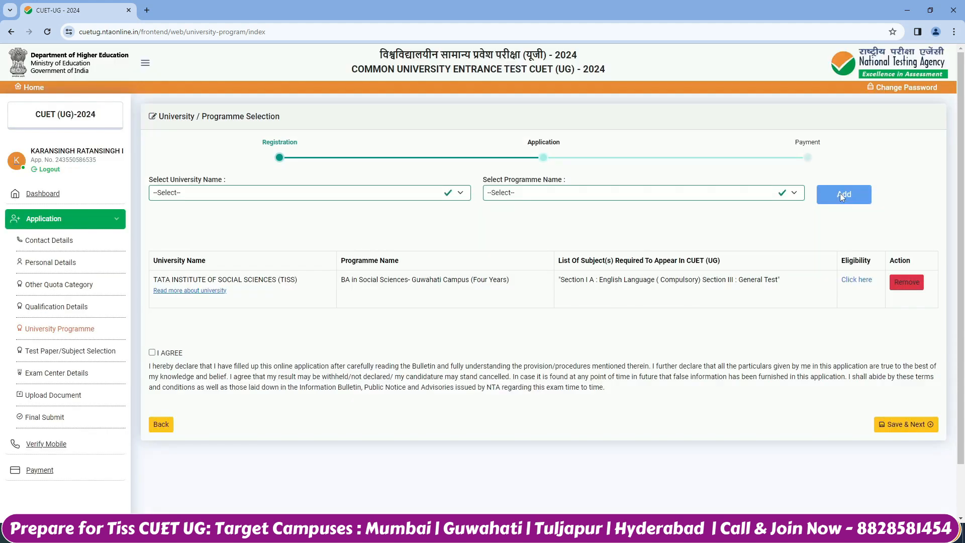
- Add BANARAS HINDU UNIVERSITY with the B.A. LL.B programme to the university selection
left_click(460, 195)
key("b")
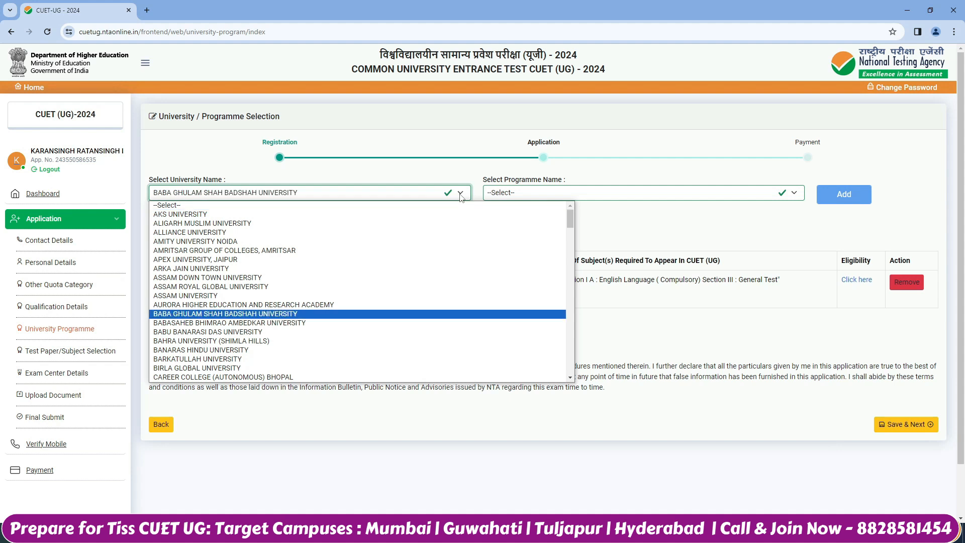
left_click(321, 349)
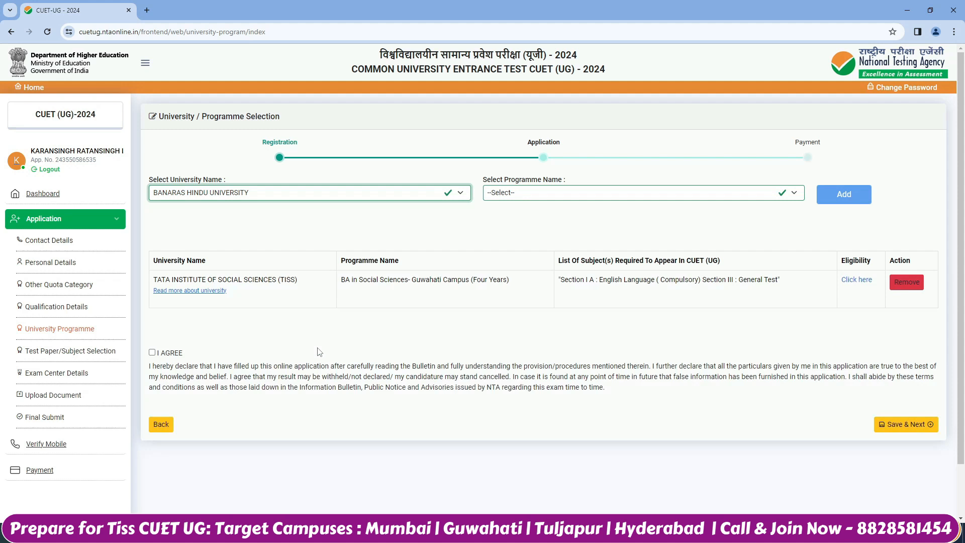
left_click(649, 196)
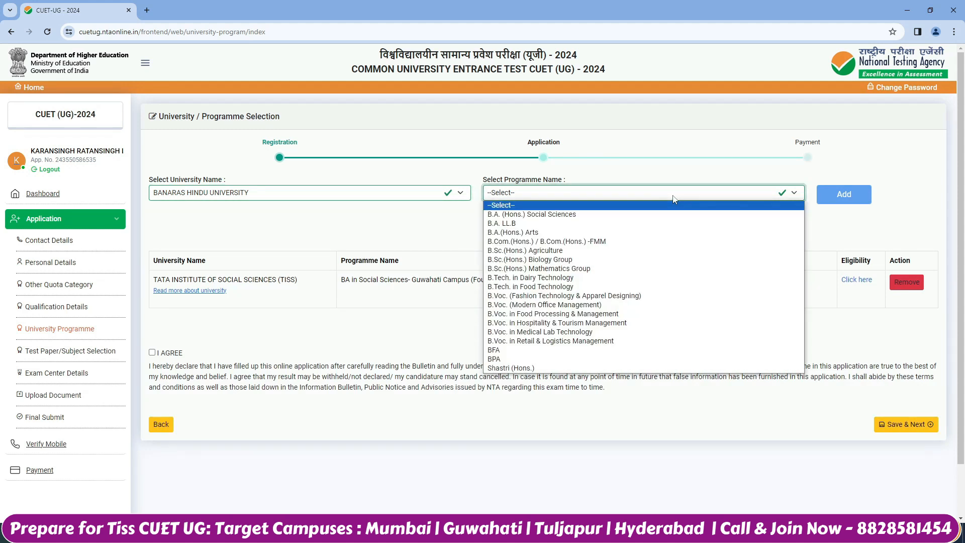
left_click(617, 223)
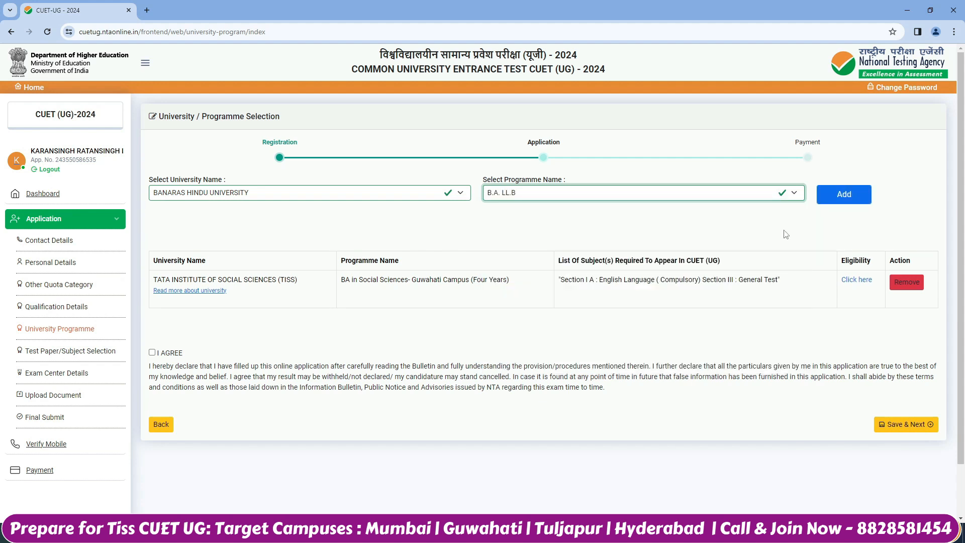
left_click(849, 196)
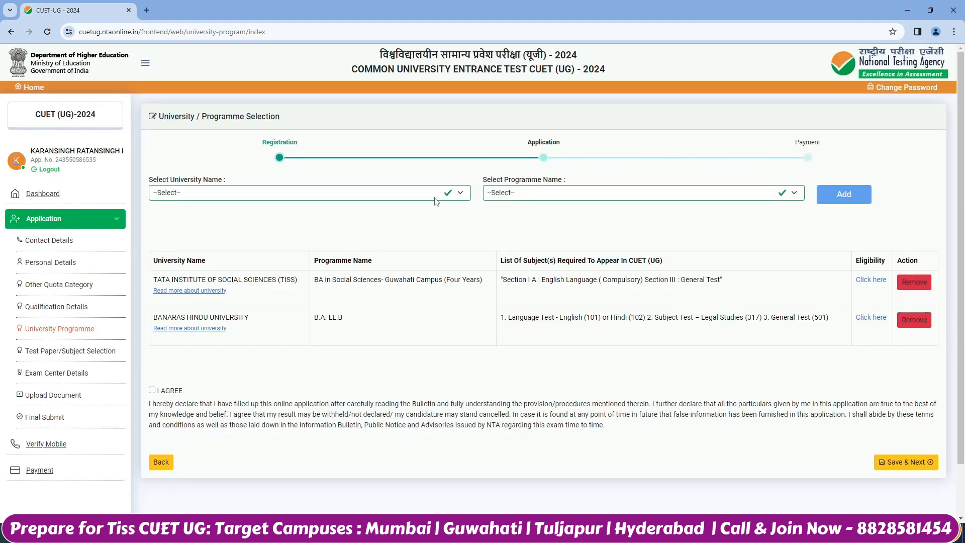
- Add JAMIA MILLIA ISLAMIA with the B.A.( Hons) History programme to the university selection
left_click(460, 194)
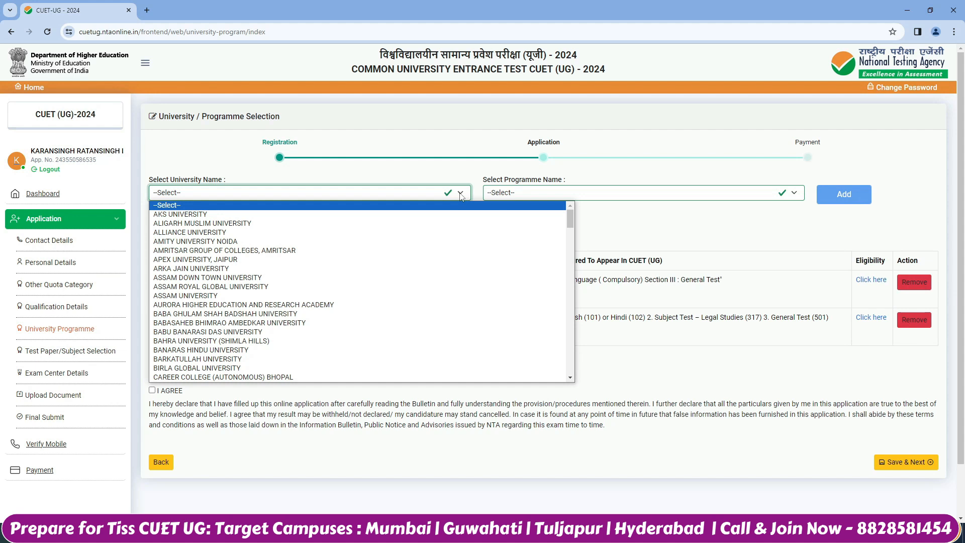
scroll(261, 330, "down", 10)
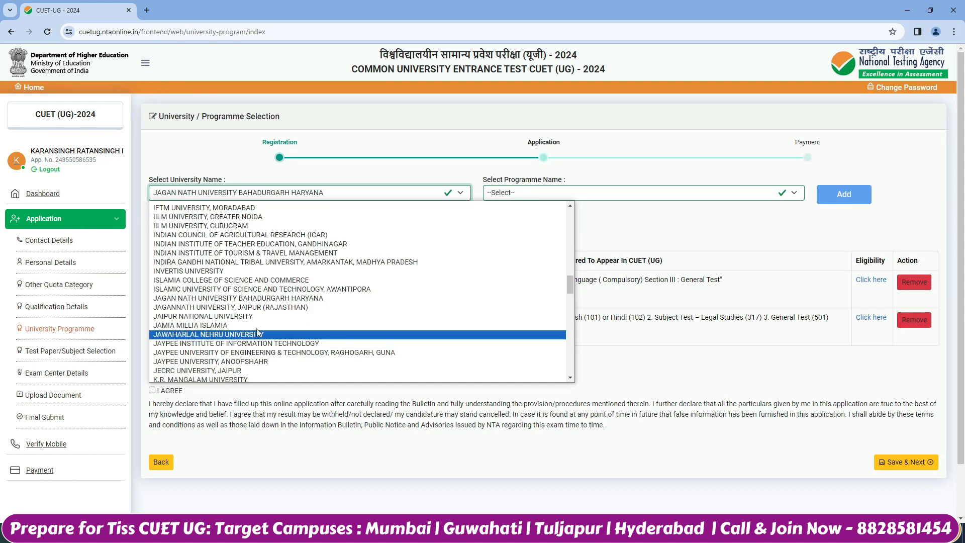
left_click(262, 325)
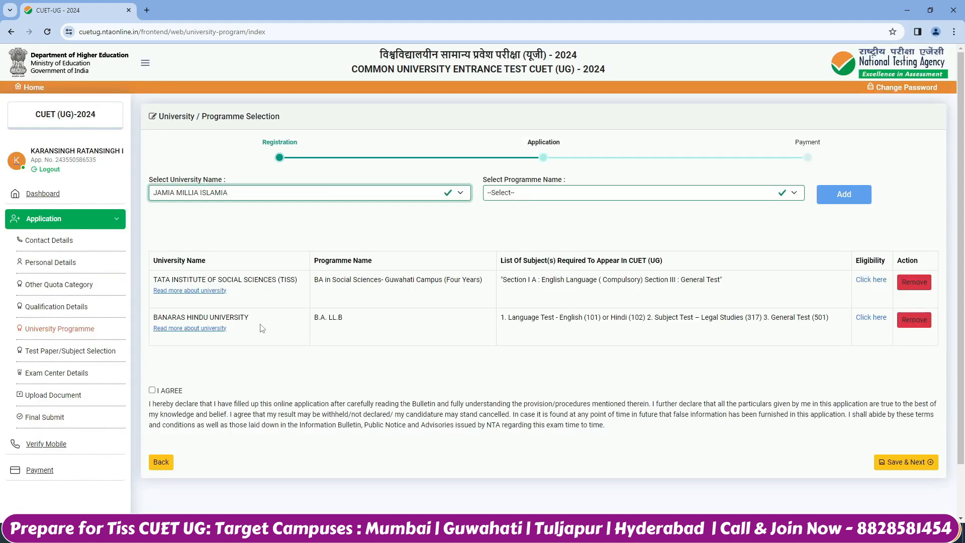
left_click(644, 195)
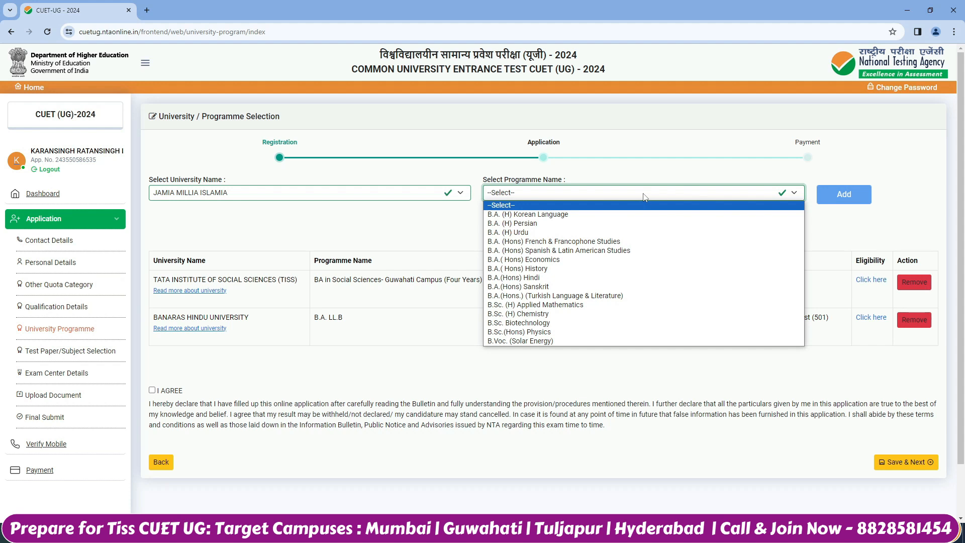
left_click(600, 271)
left_click(846, 198)
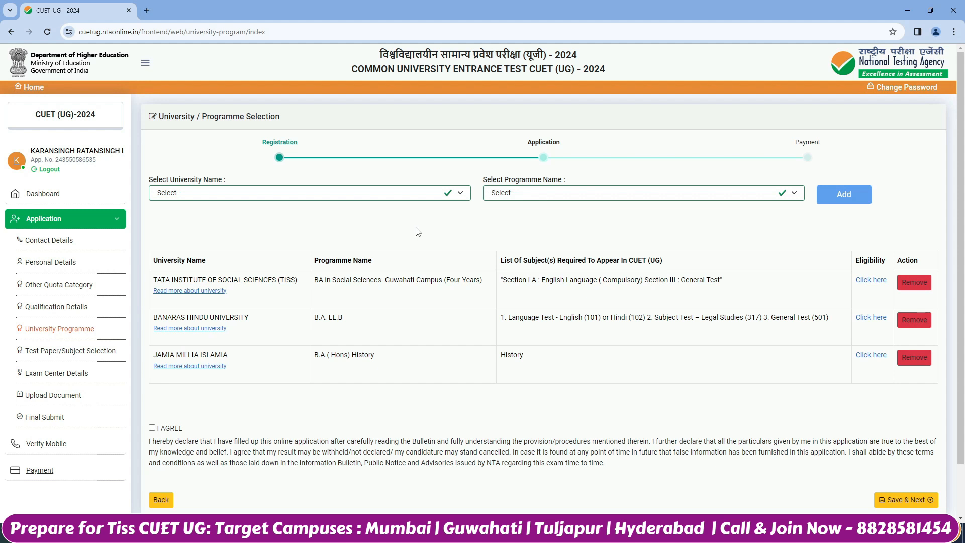
- Agree to the declaration, save the university programme choices and proceed to the test paper selection
scroll(960, 241, "down", 2)
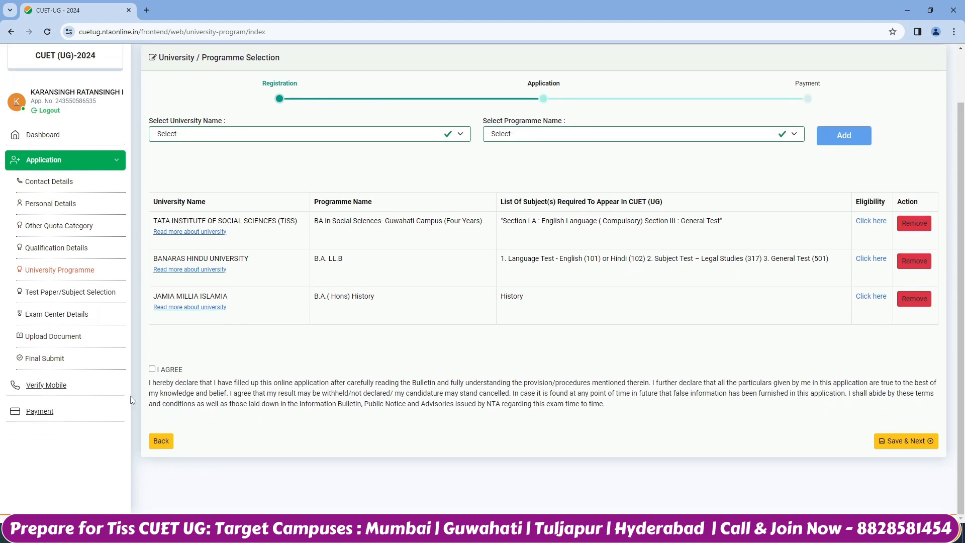
left_click(153, 370)
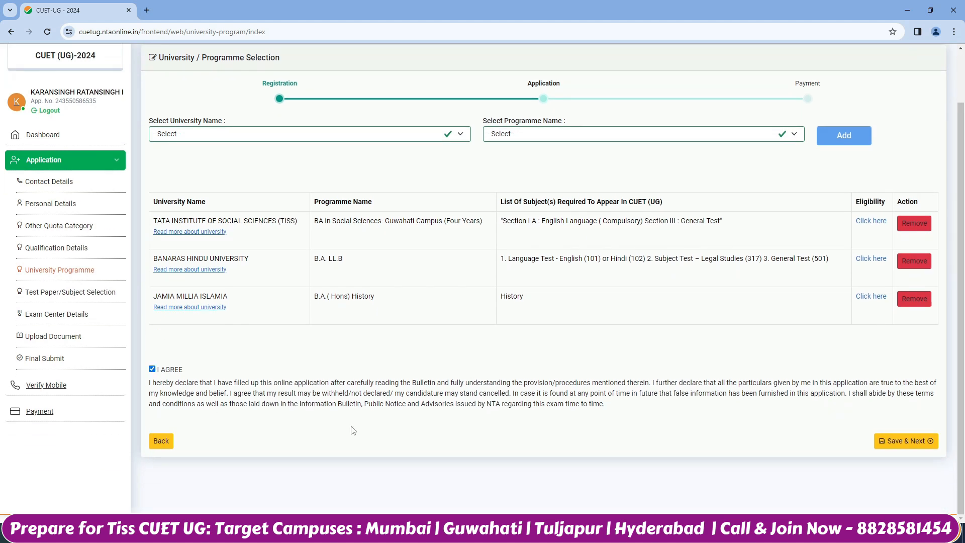
left_click(924, 441)
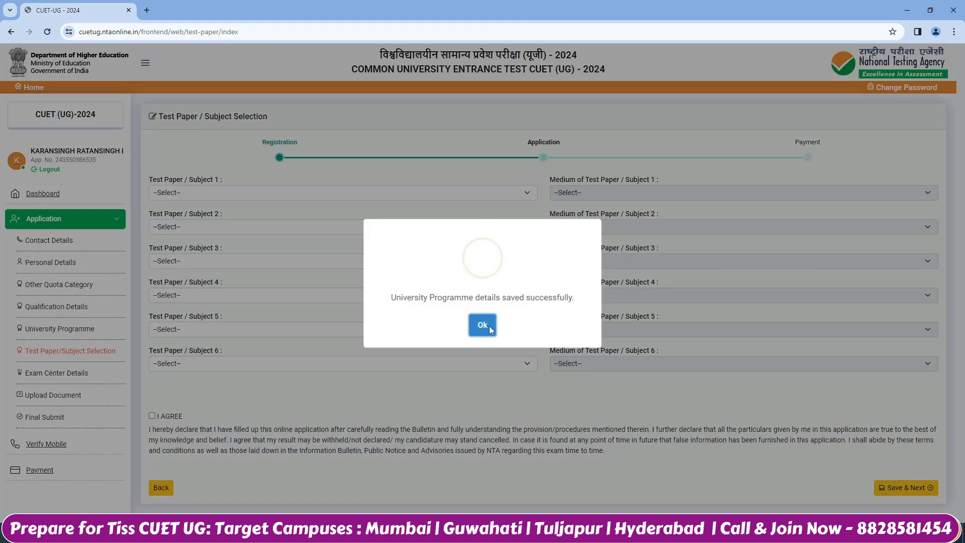
left_click(484, 329)
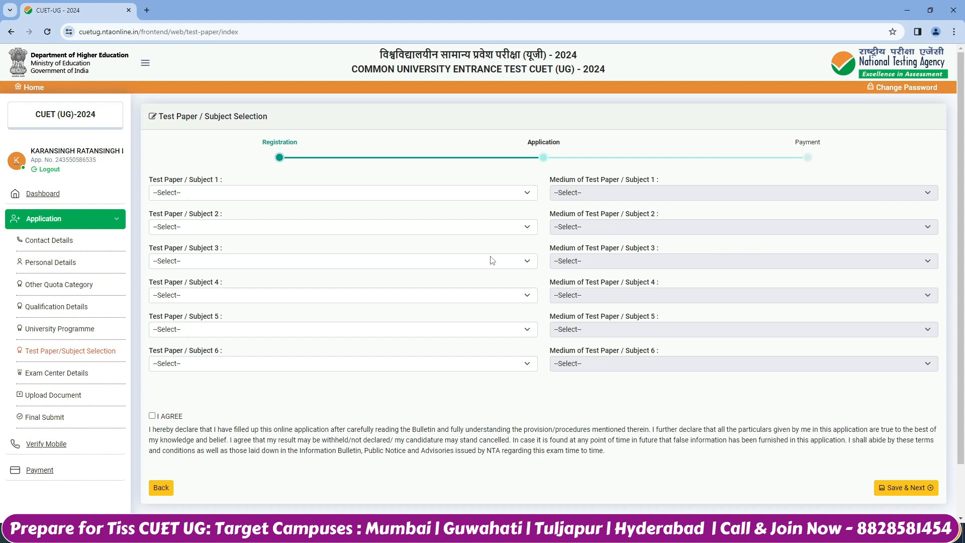
- Select English, Marathi, Environmental Studies, Dogri, Nepali and French as test papers 1 to 6, with English as the Environmental Studies medium
left_click(421, 197)
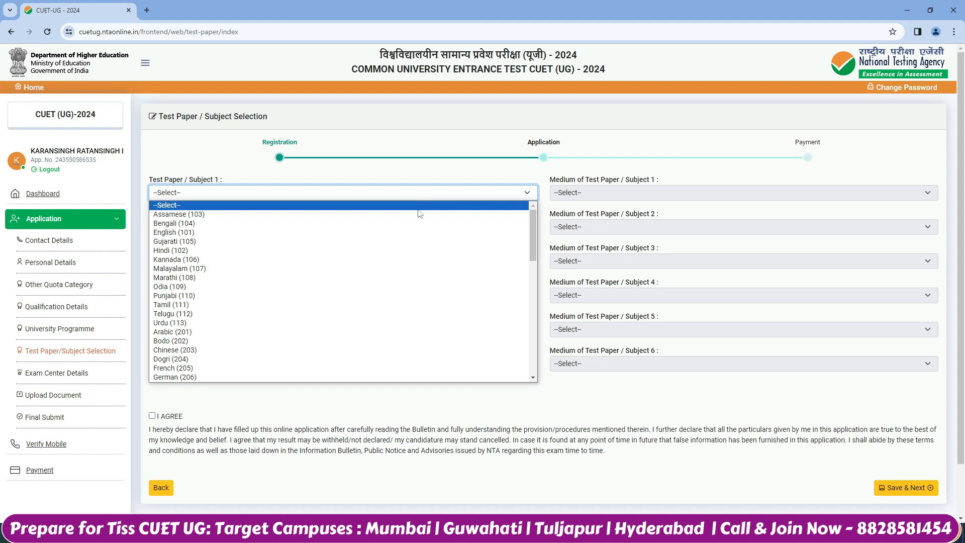
left_click(396, 233)
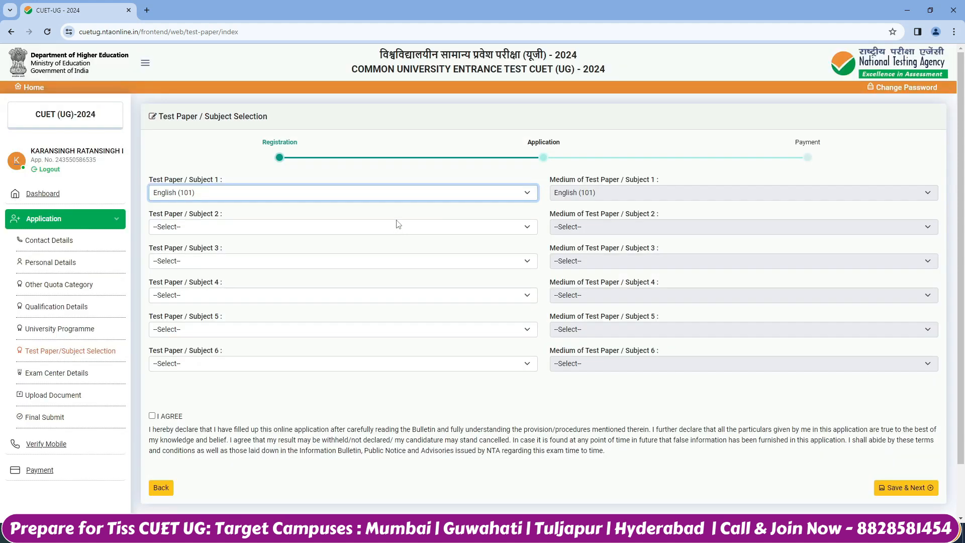
left_click(395, 225)
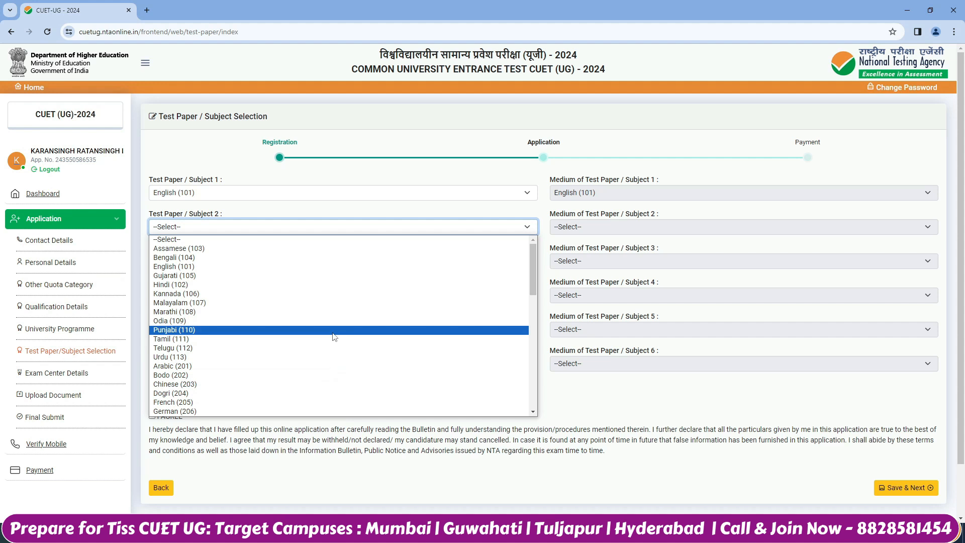
left_click(332, 312)
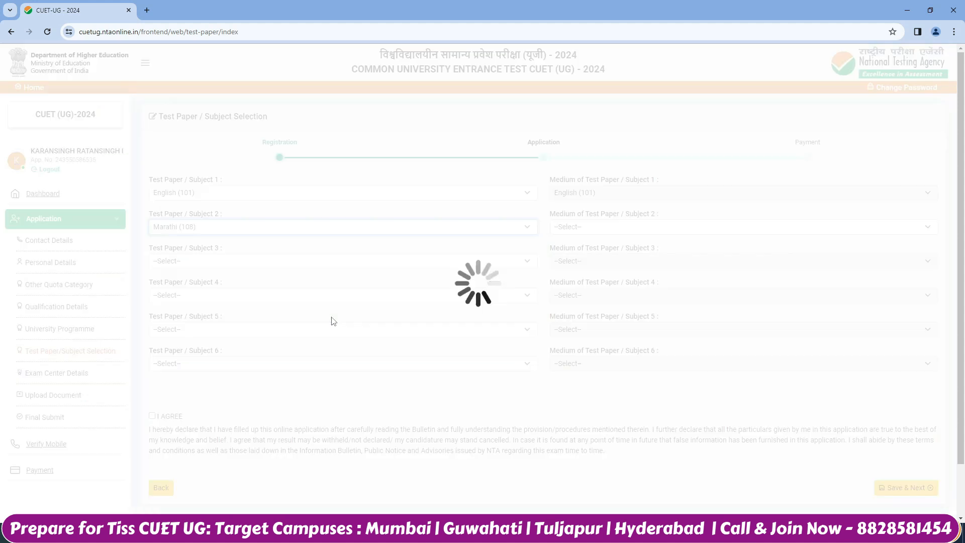
left_click(334, 262)
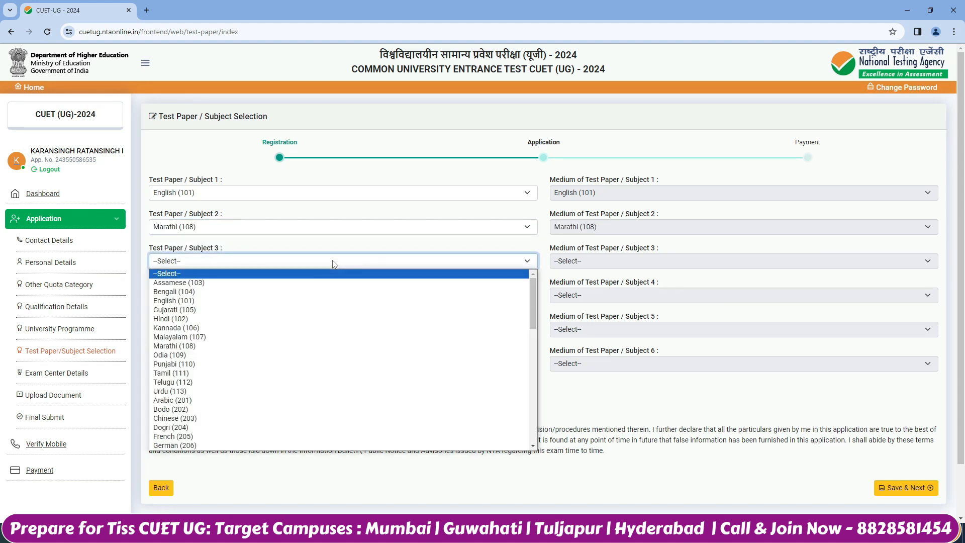
left_click_drag(533, 304, 530, 406)
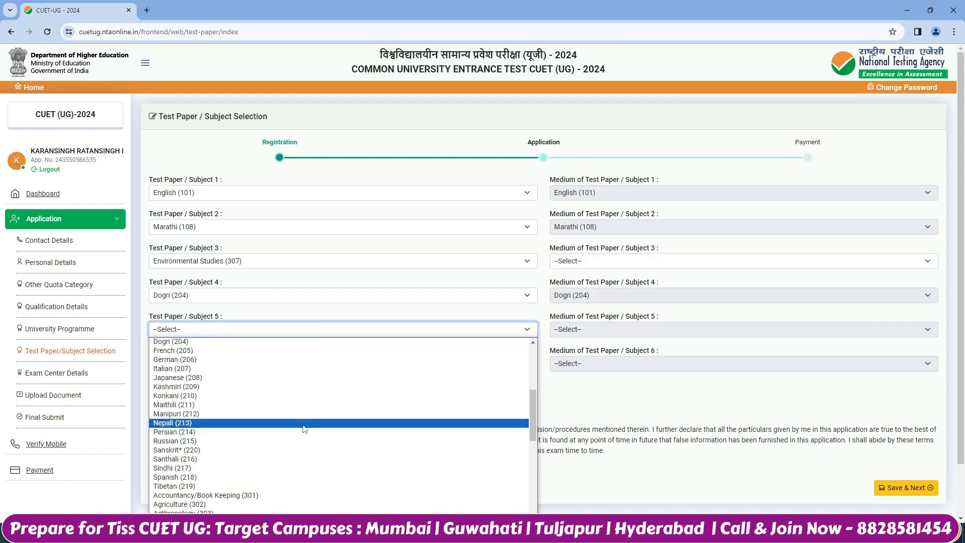
left_click(305, 428)
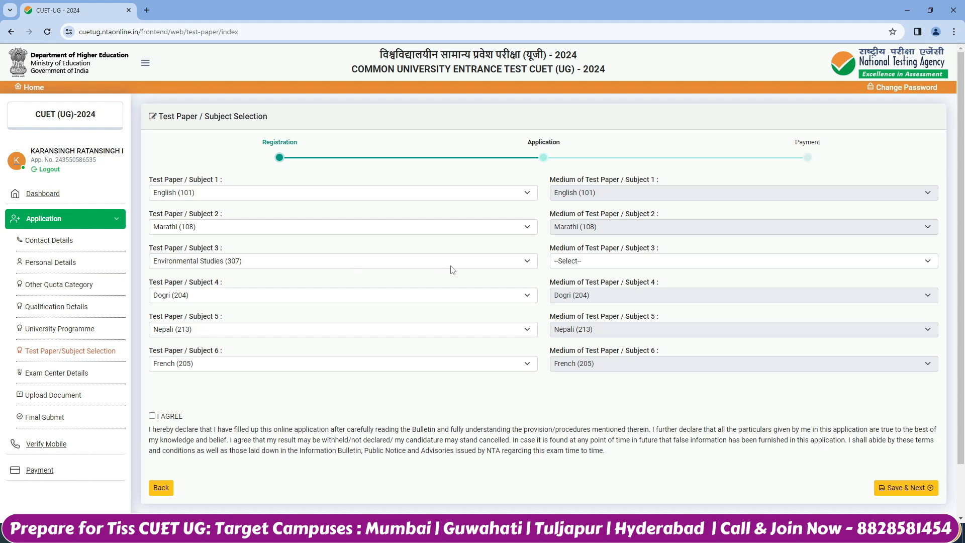
left_click(664, 266)
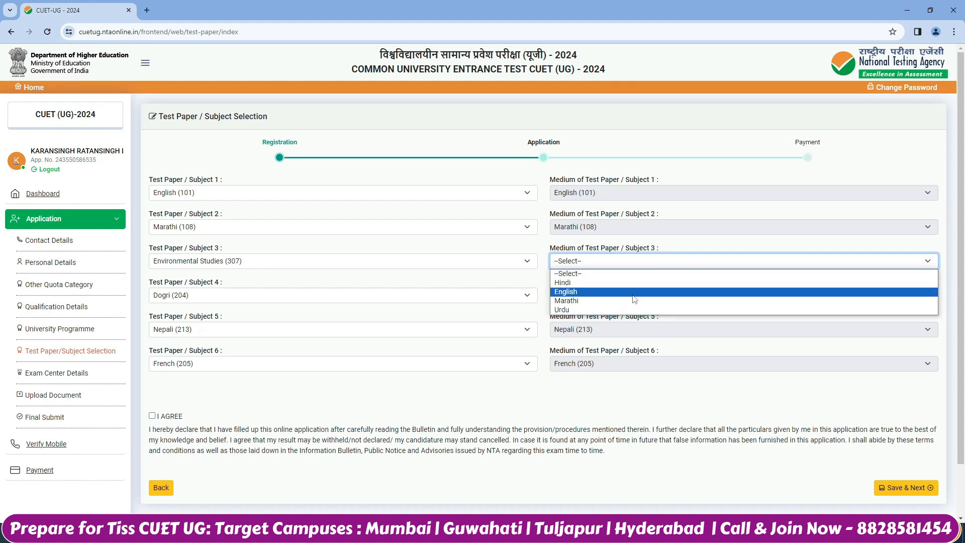
left_click(634, 292)
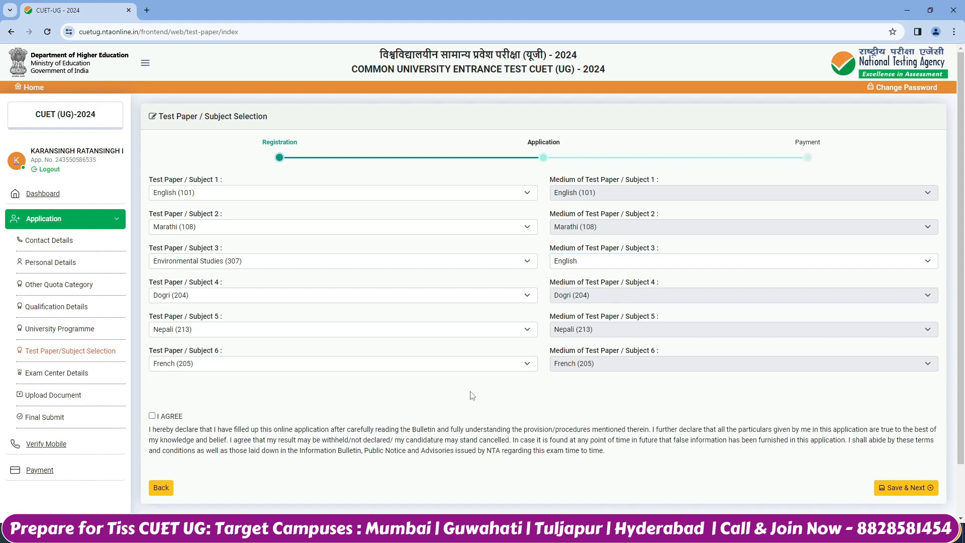
- Agree to the declaration, save the test paper selection and proceed to the exam center details
scroll(814, 309, "down", 2)
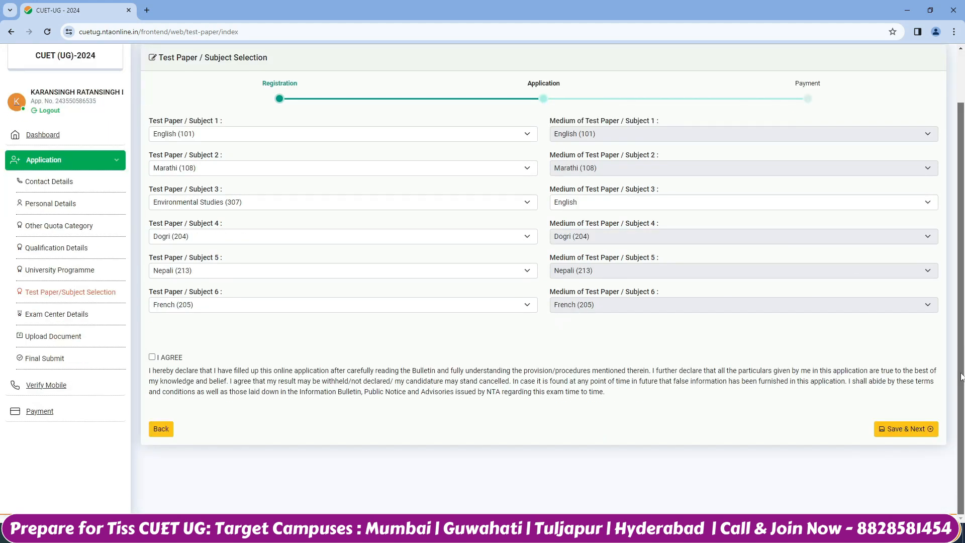
left_click(153, 356)
left_click(914, 432)
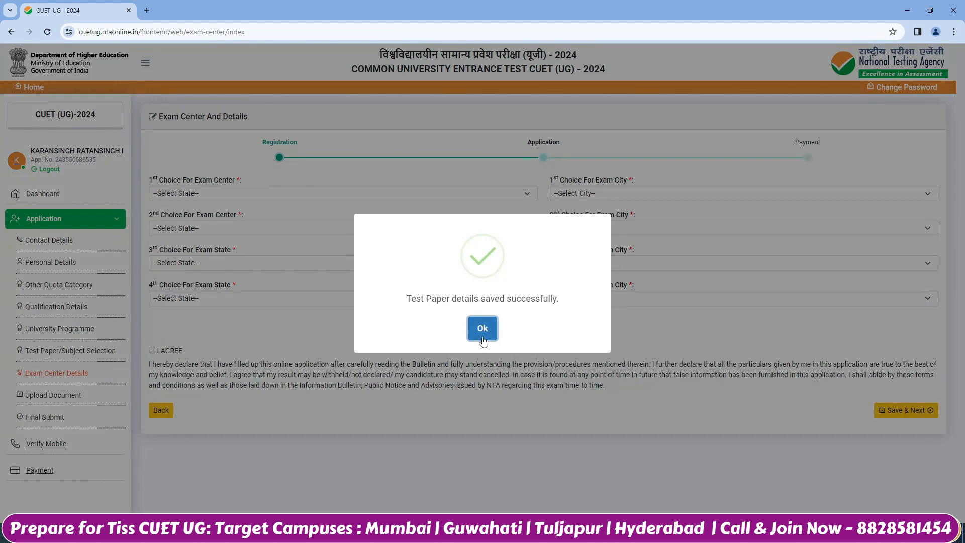
left_click(483, 340)
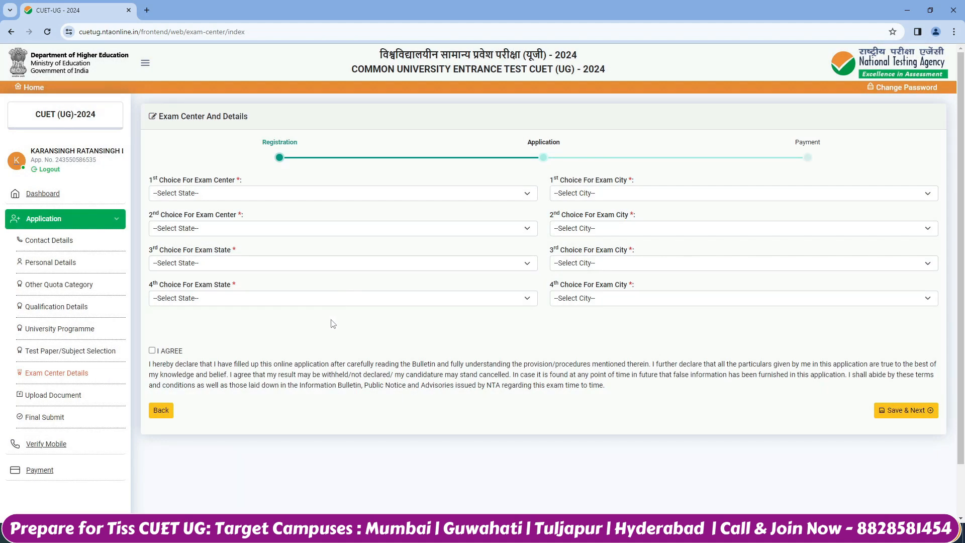
- Set the first exam center choice to MAHARASHTRA with Mumbai/Navi Mumbai as the city
left_click(220, 197)
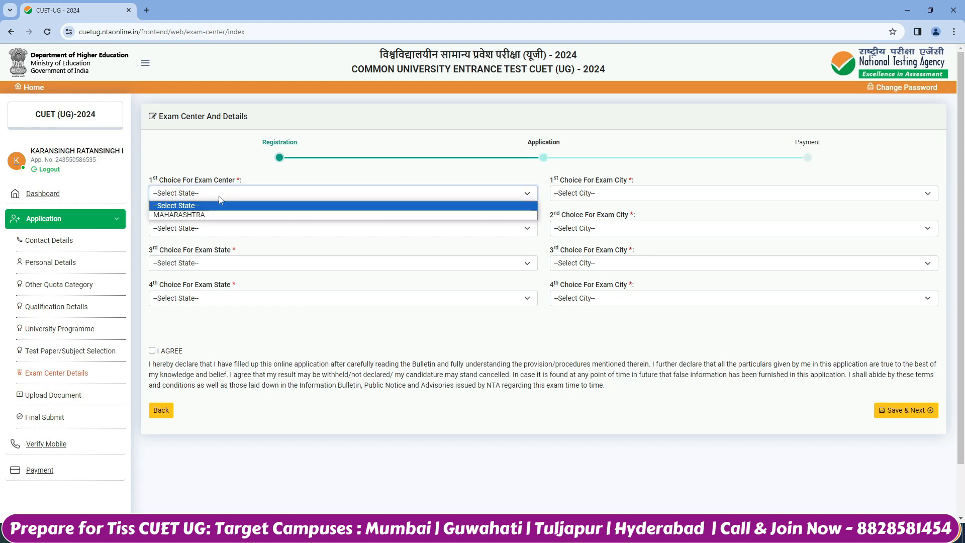
left_click(224, 220)
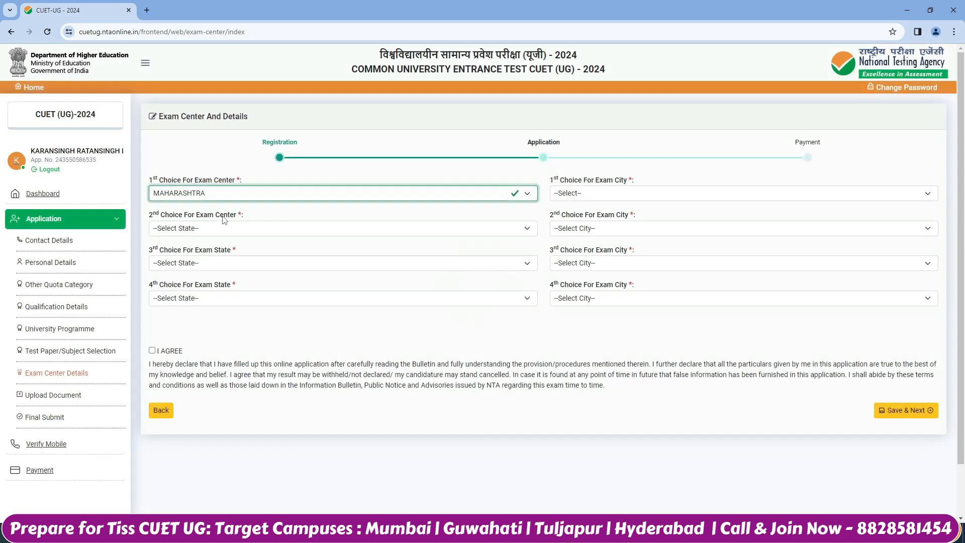
left_click(605, 193)
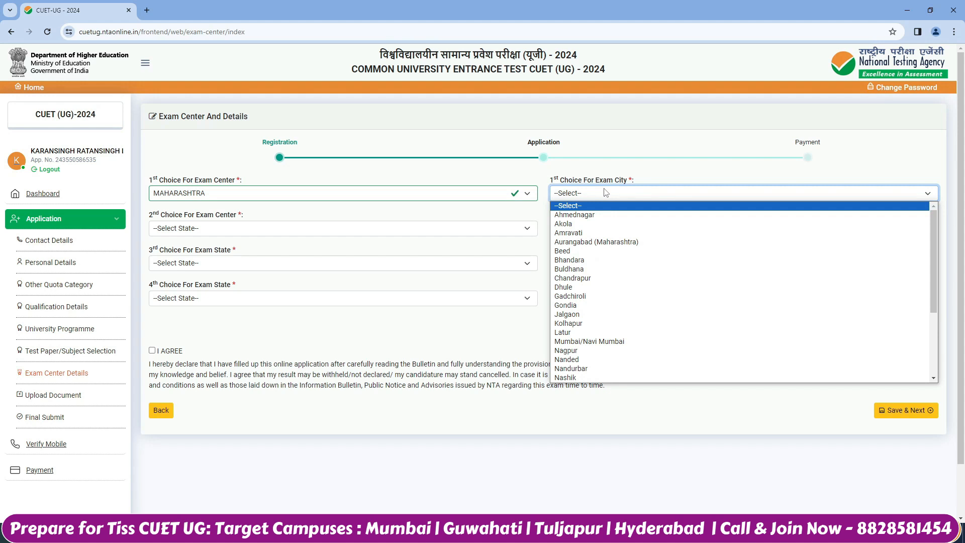
key("m")
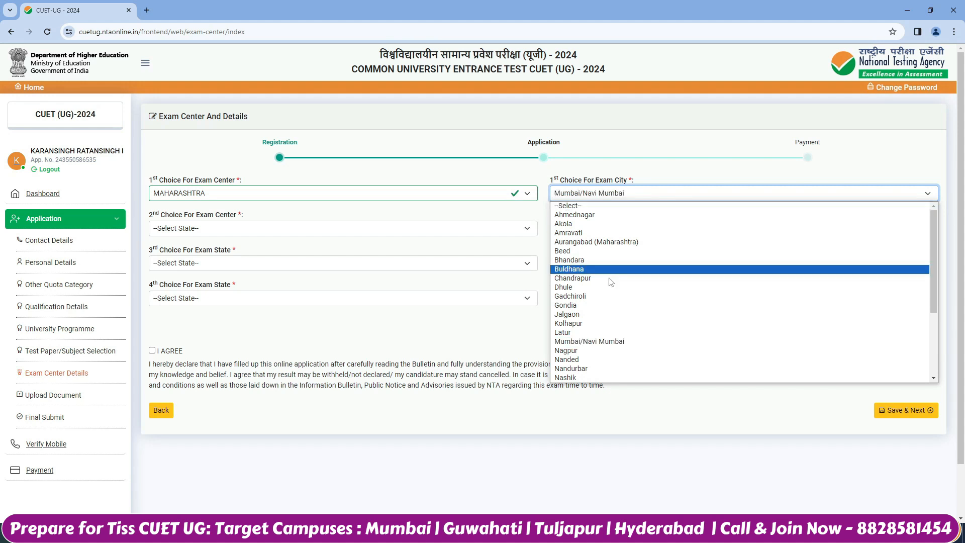
left_click(610, 341)
- Set the second exam center choice to MAHARASHTRA with Nagpur as the city
left_click(346, 228)
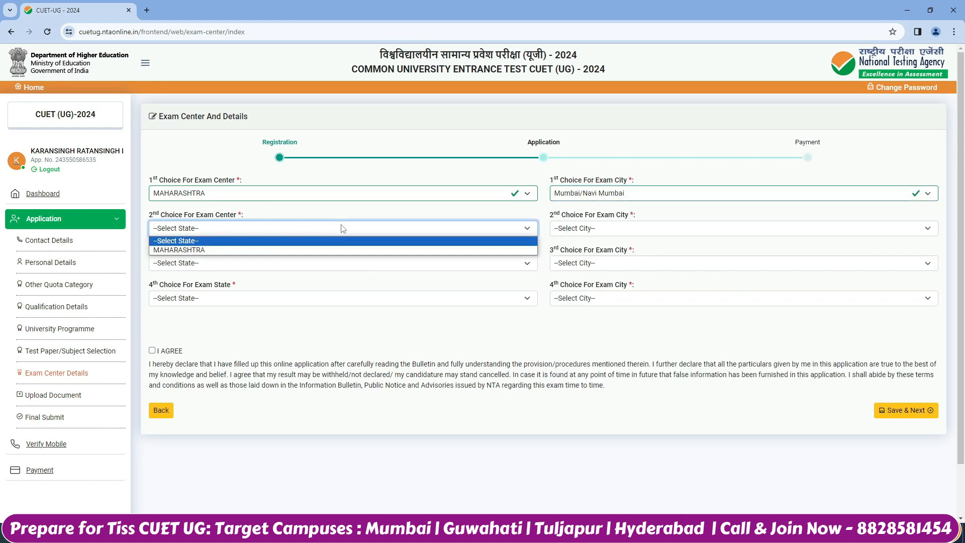
left_click(352, 250)
left_click(623, 230)
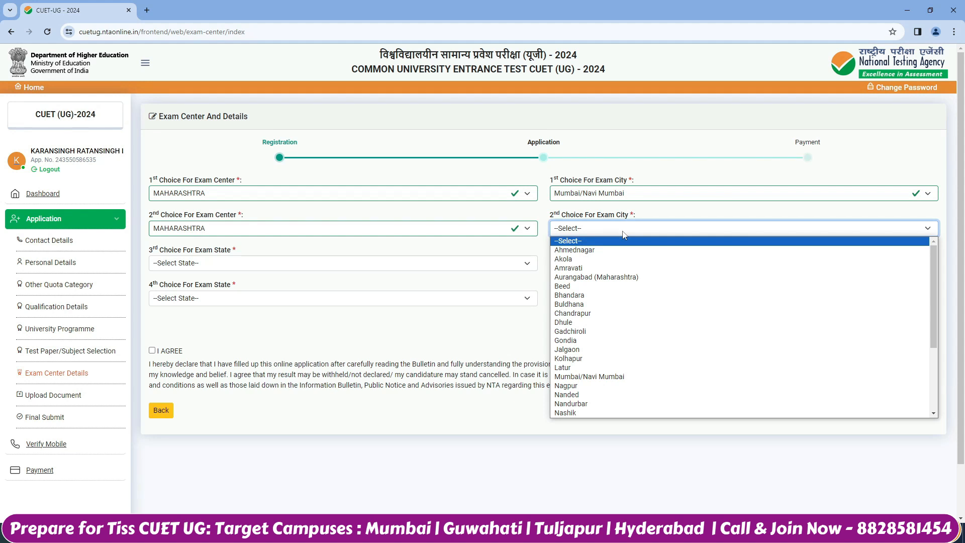
left_click(623, 230)
left_click(623, 230)
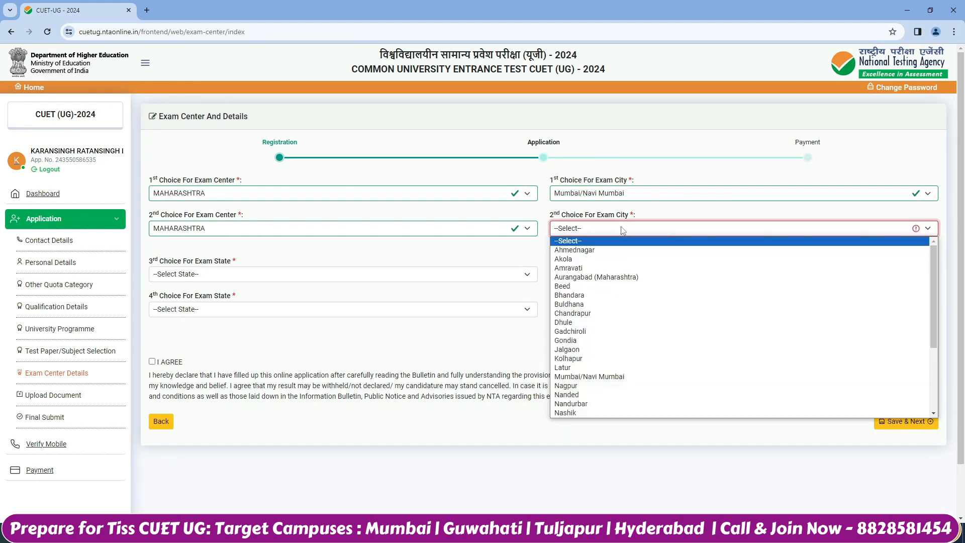
left_click(608, 388)
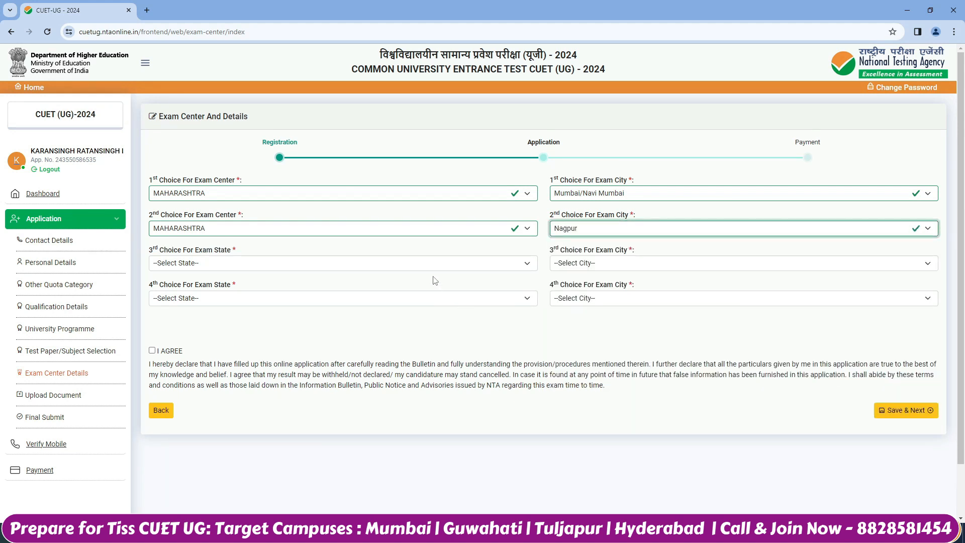
- Set the third and fourth exam center choices to MAHARASHTRA, with Latur and Bhandara as the respective cities
left_click(399, 266)
left_click(402, 285)
left_click(619, 263)
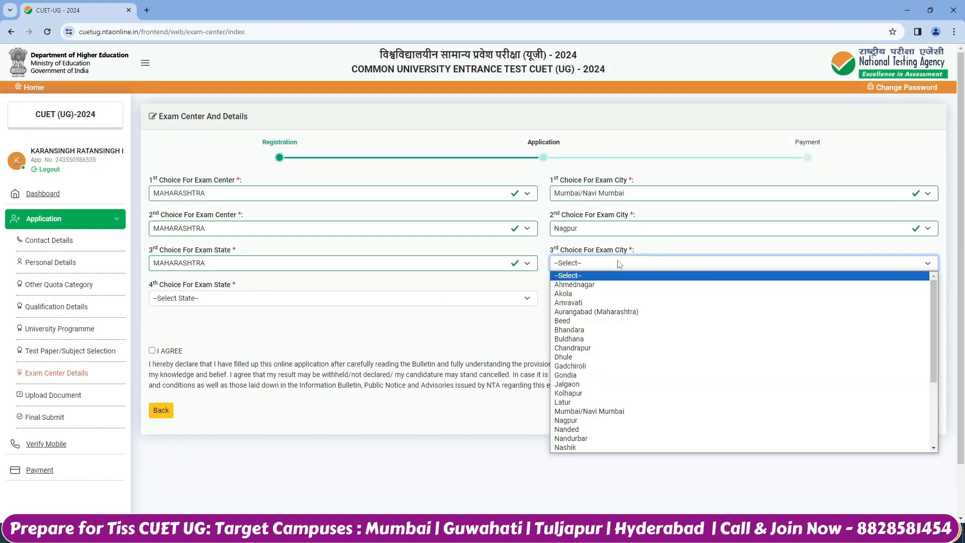
left_click(585, 404)
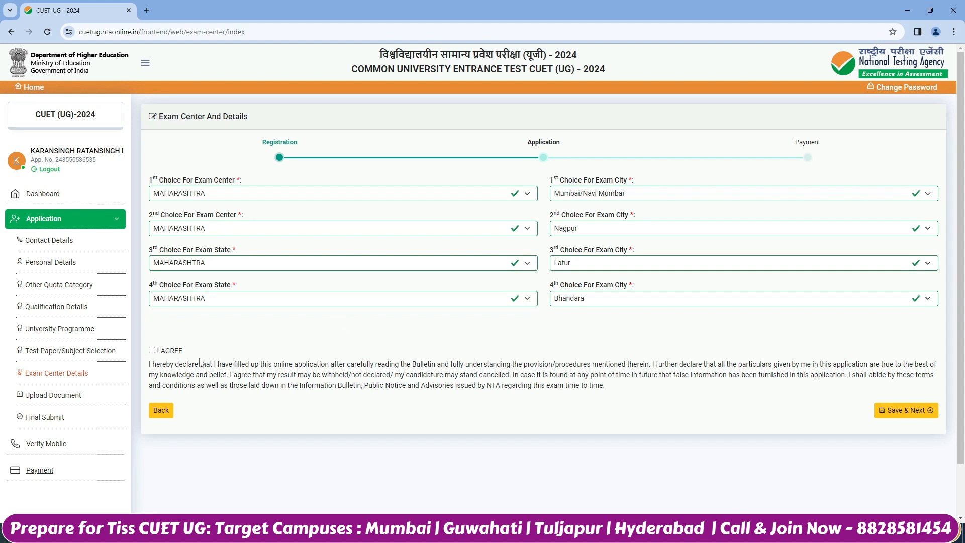
- Agree to the declaration, save the exam center choices and proceed to the document upload
left_click(152, 351)
left_click(906, 410)
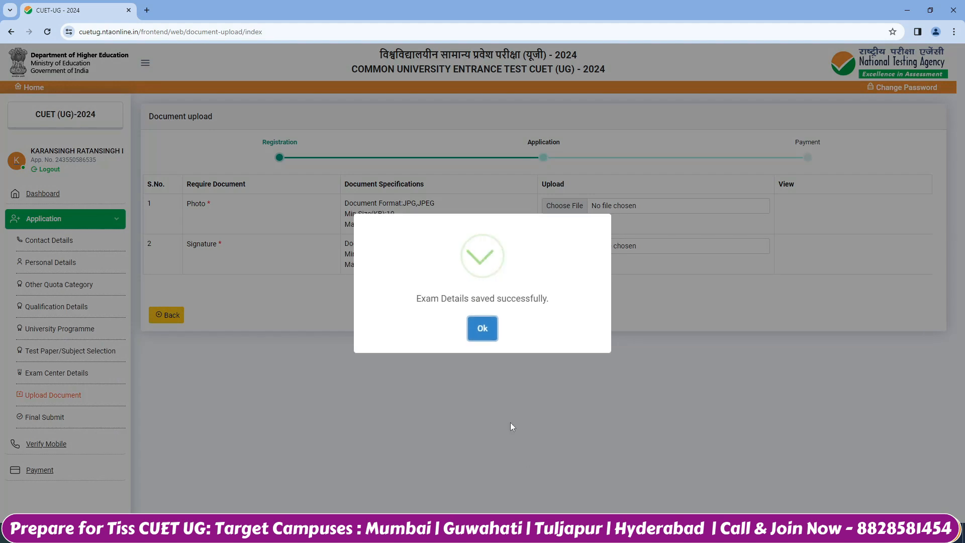
left_click(483, 332)
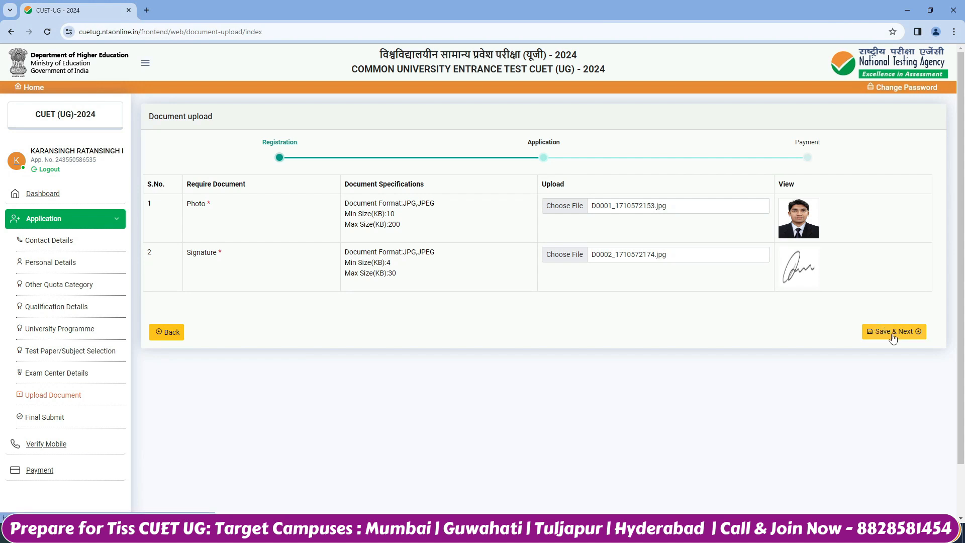
- Upload the candidate's photo and signature as JPG files, save them and proceed to the application review
left_click(892, 332)
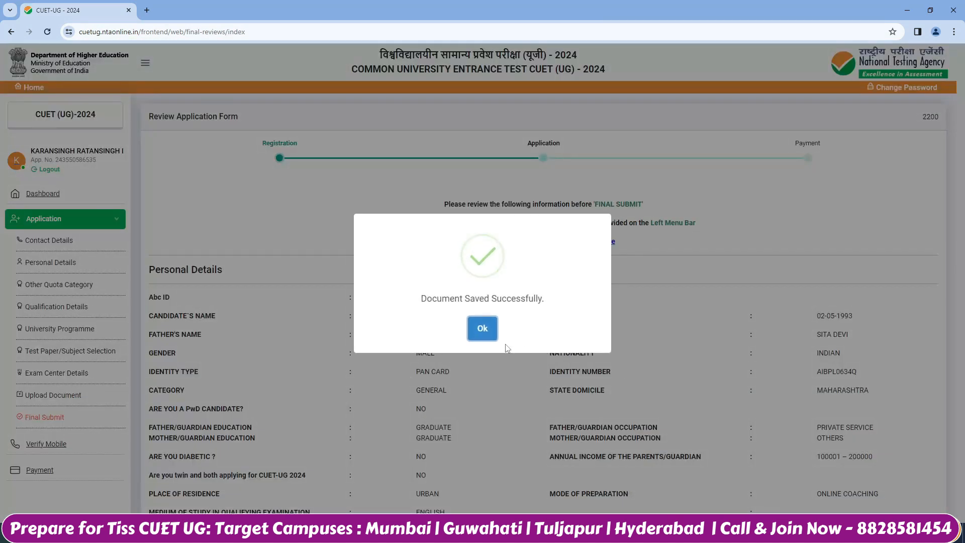
left_click(482, 328)
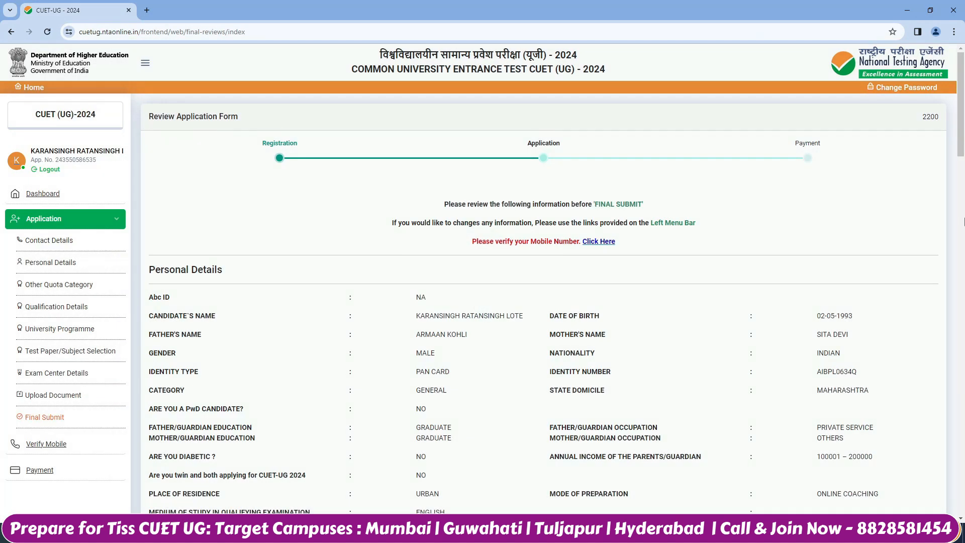
- Verify the candidate's mobile number from the review page by entering the captchas and the mobile OTP
left_click_drag(963, 129, 963, 437)
left_click(605, 243)
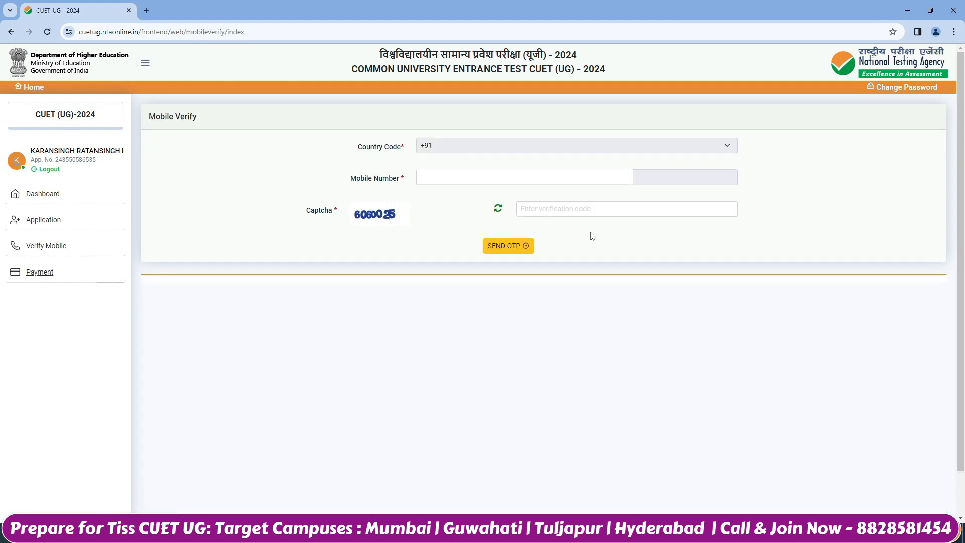
left_click(579, 210)
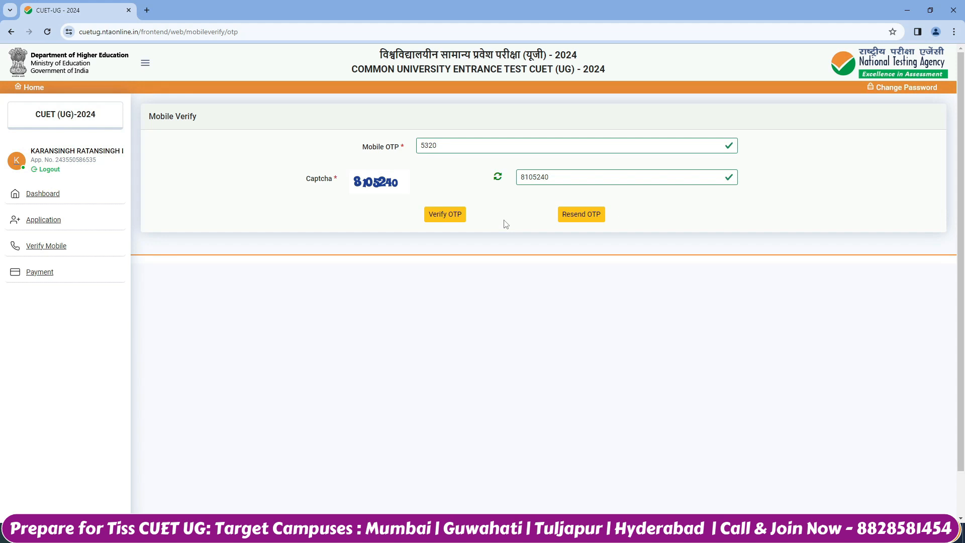
left_click(445, 215)
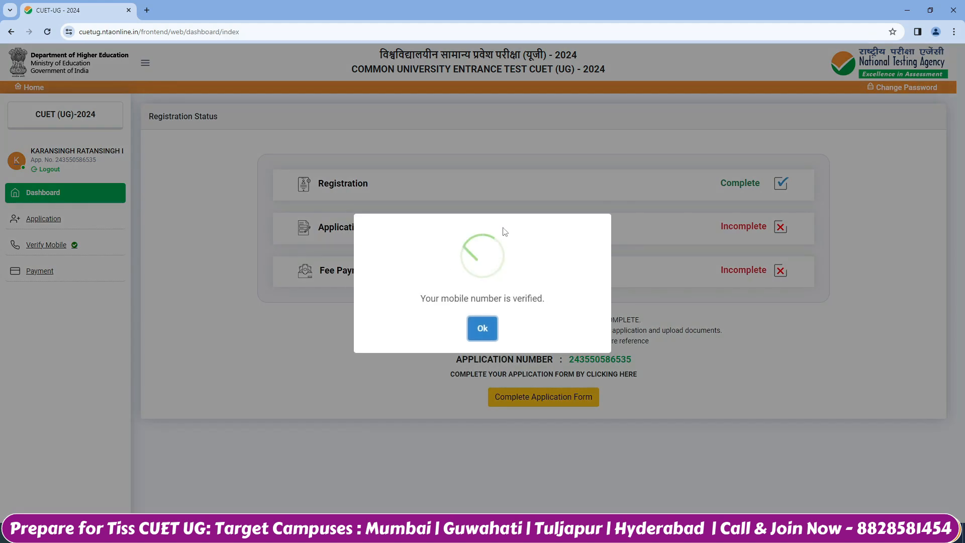
left_click(483, 330)
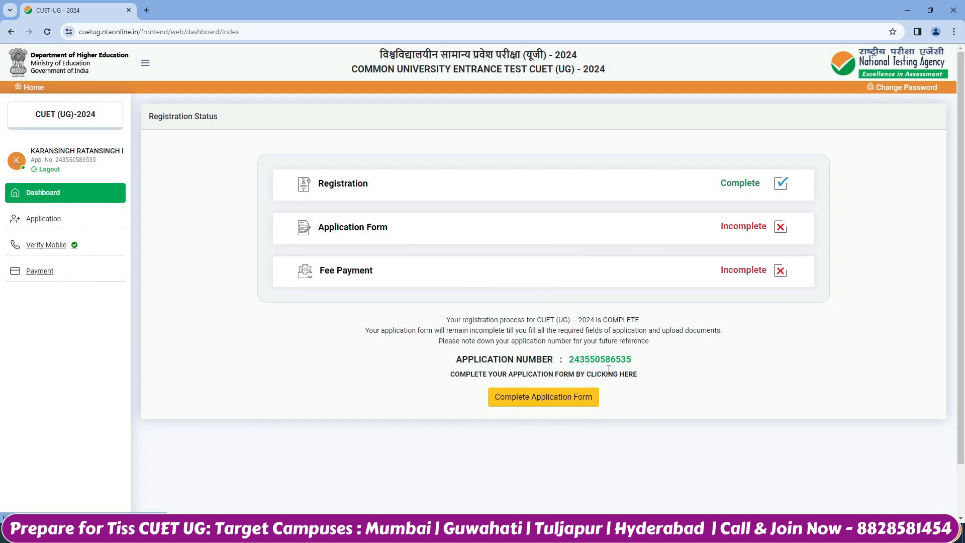
- Reopen the application form review and submit it to bring up the particulars checklist for final submission
left_click(547, 397)
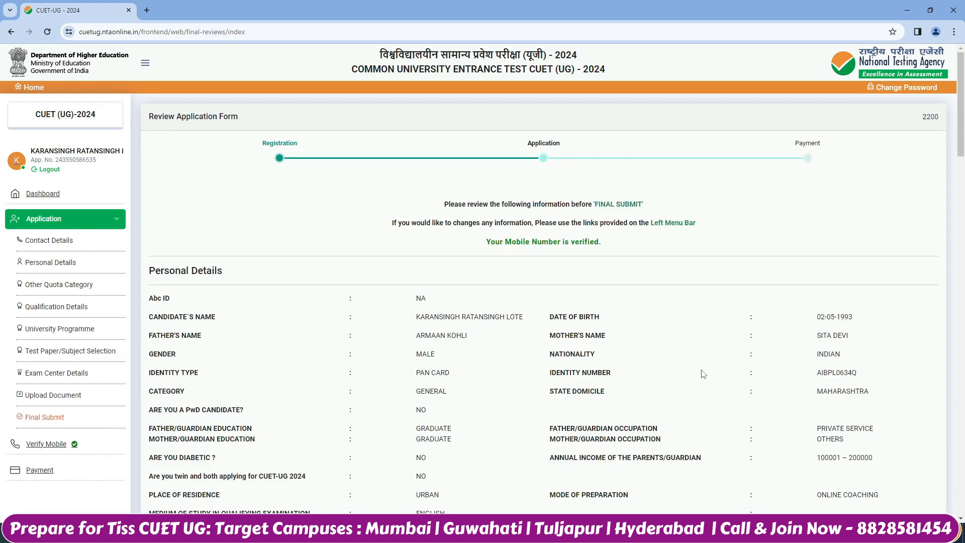
left_click_drag(962, 138, 962, 499)
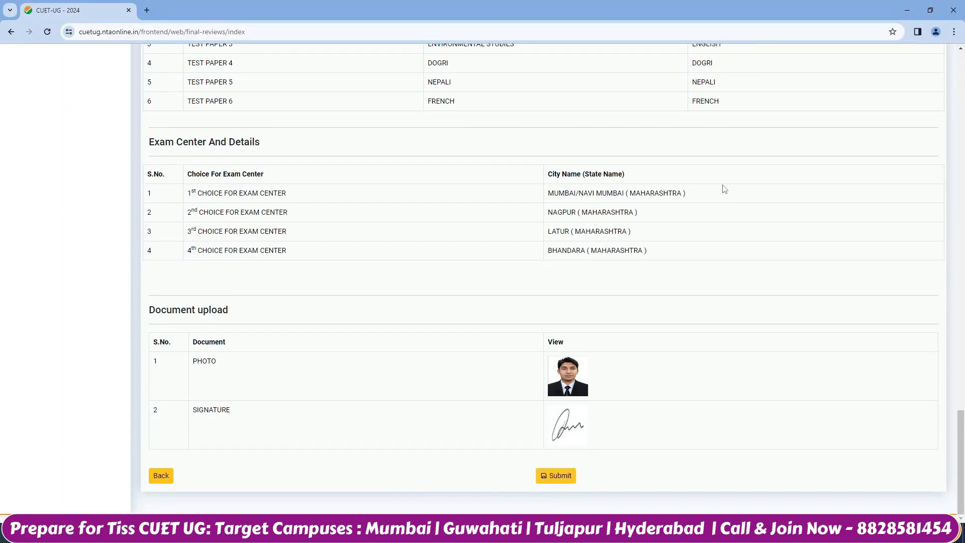
left_click(560, 476)
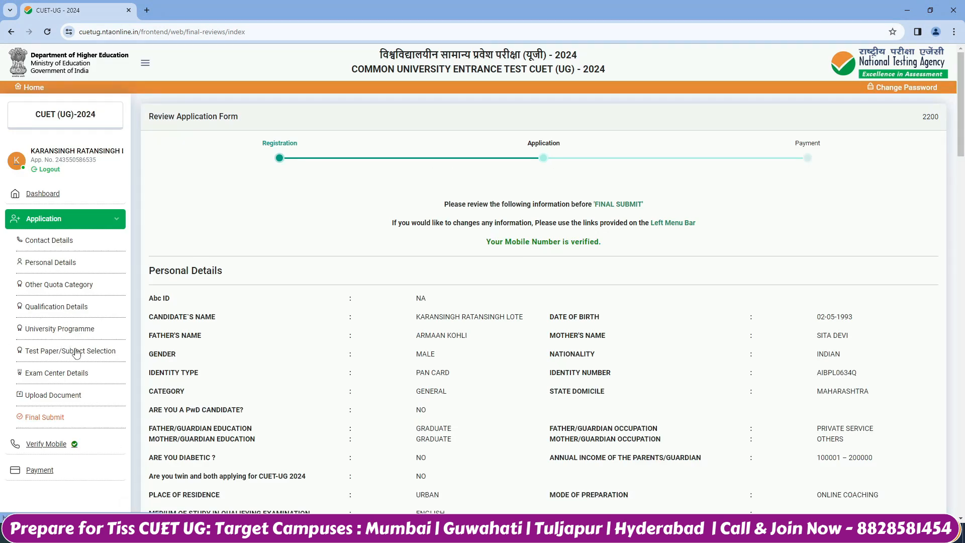
left_click_drag(960, 145, 963, 537)
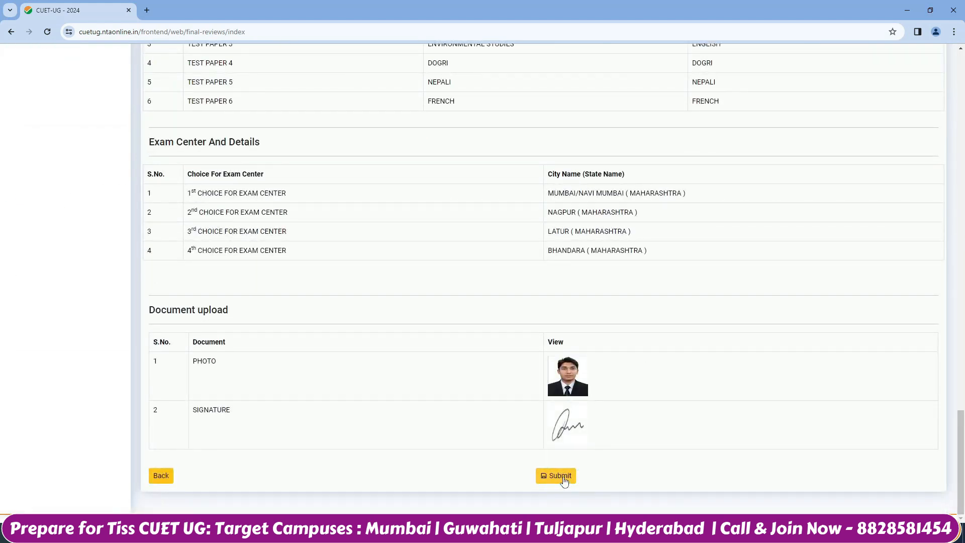
left_click(564, 481)
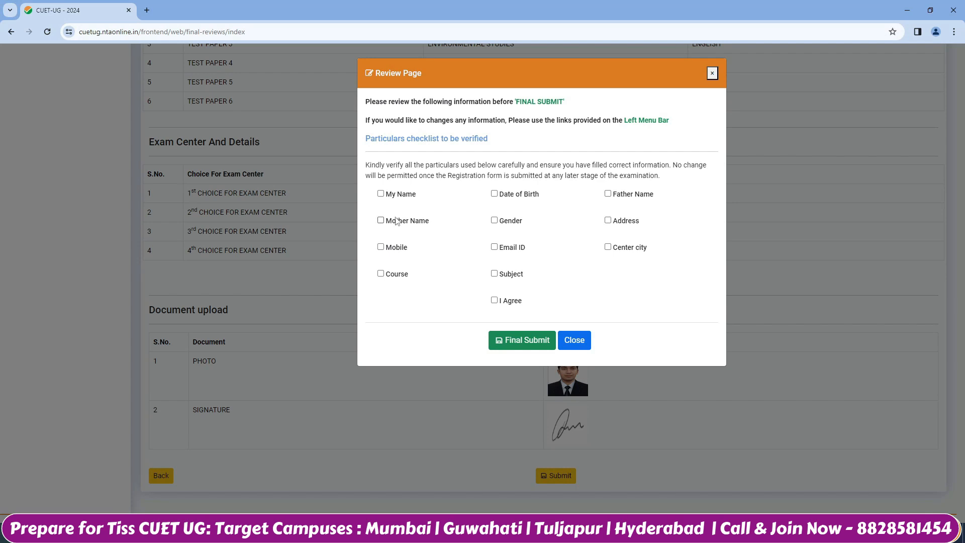
- Mark all particulars from My Name to Subject as verified, agree to the declaration and make the final submission of the application
left_click(380, 194)
left_click(494, 194)
left_click(613, 198)
left_click(387, 224)
left_click(494, 220)
left_click(608, 220)
left_click(608, 248)
left_click(494, 247)
left_click(380, 247)
left_click(381, 273)
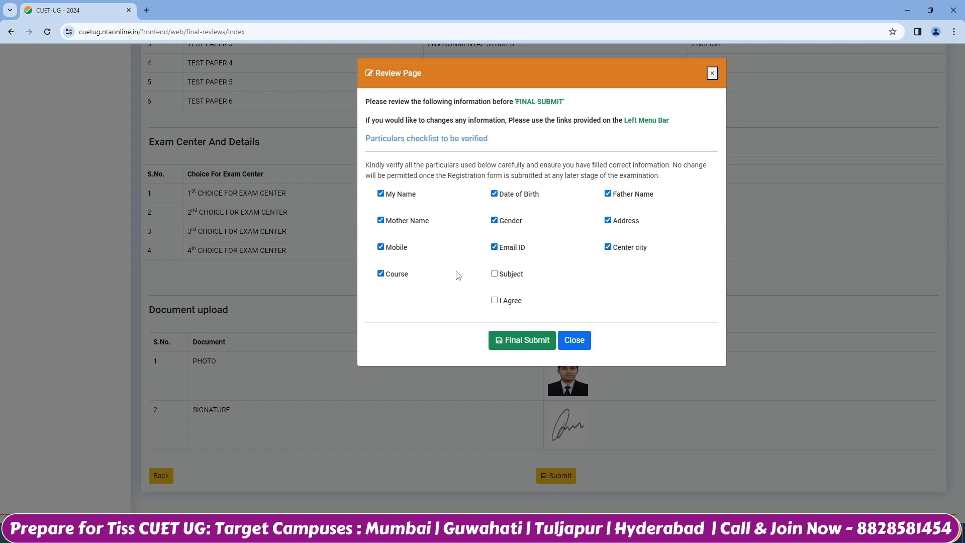
left_click(495, 273)
left_click(511, 301)
left_click(527, 346)
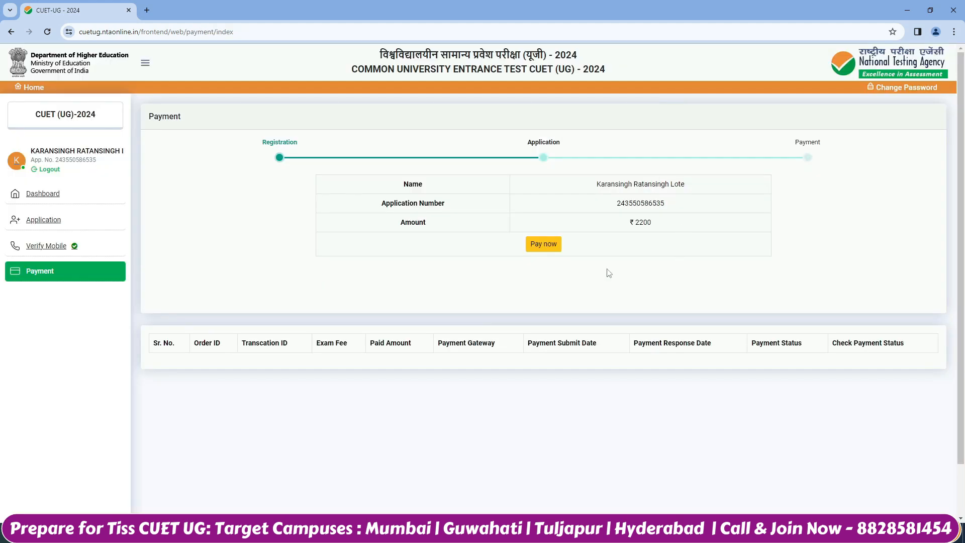
- Check the fee amount for the submitted application and start its payment
left_click_drag(633, 223, 668, 224)
left_click(669, 226)
left_click(556, 246)
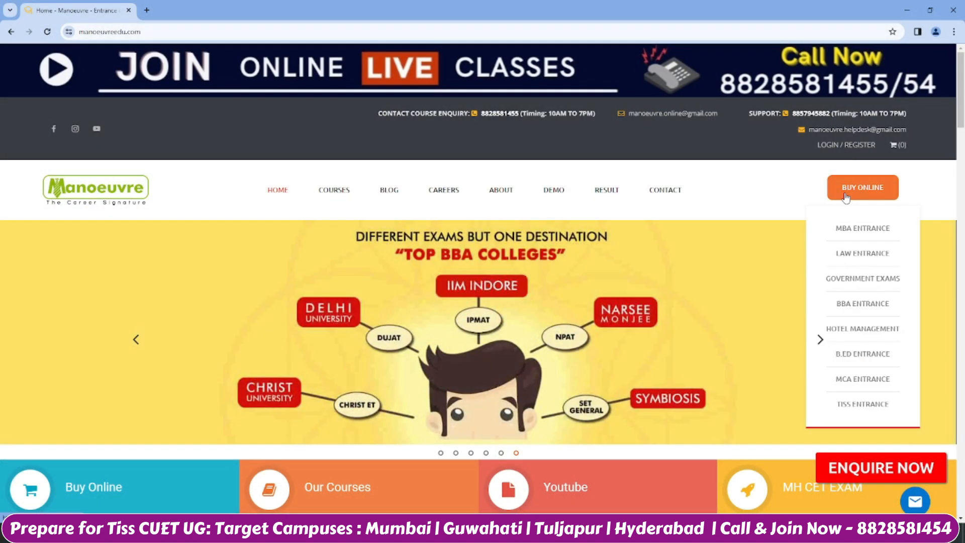
- On the Manoeuvre website, open the TISS Entrance full course packages and find the UG 2024 programs
left_click(863, 404)
scroll(959, 167, "down", 4)
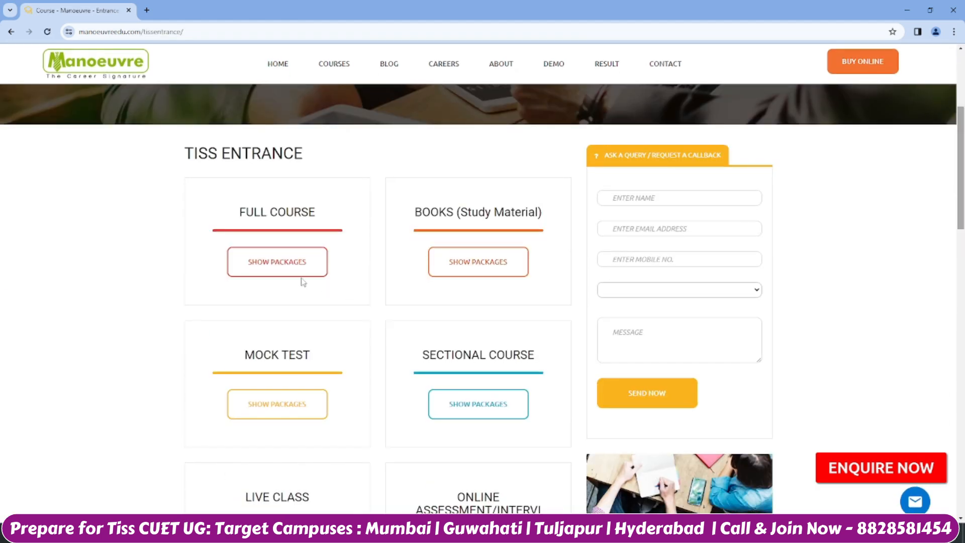
left_click(276, 262)
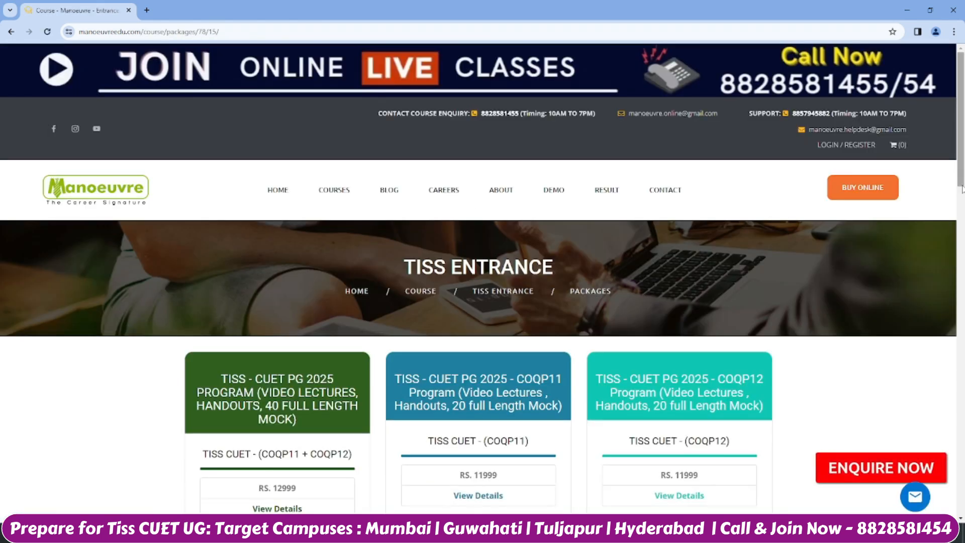
scroll(300, 273, "down", 4)
left_click_drag(964, 219, 936, 264)
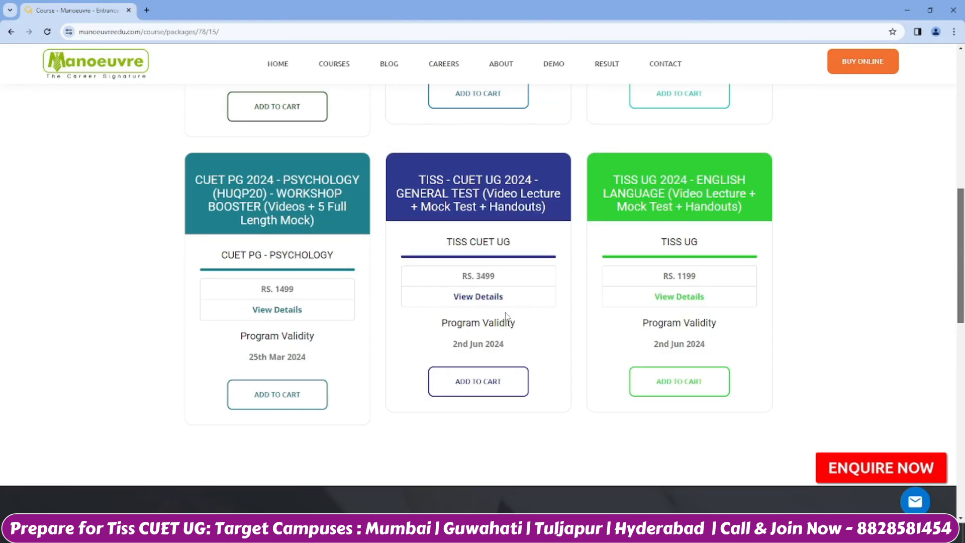
- View the program highlights and syllabus of the TISS - CUET UG 2024 General Test package, then close its details
left_click(486, 297)
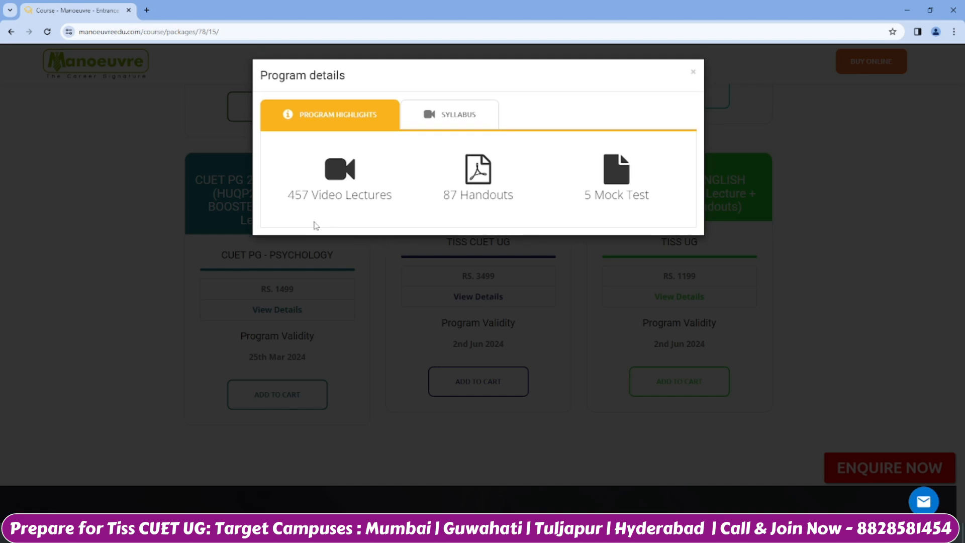
left_click_drag(280, 203, 659, 202)
left_click(535, 201)
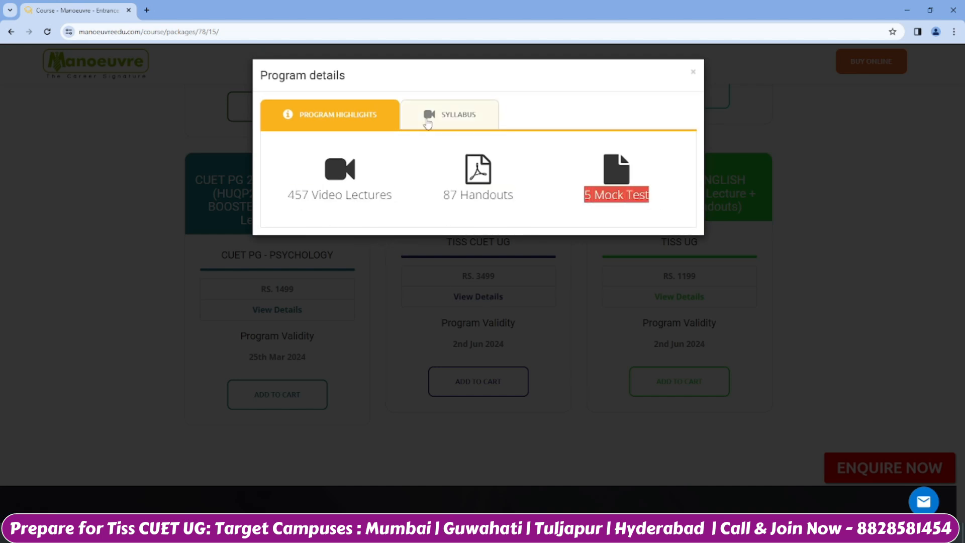
left_click(429, 119)
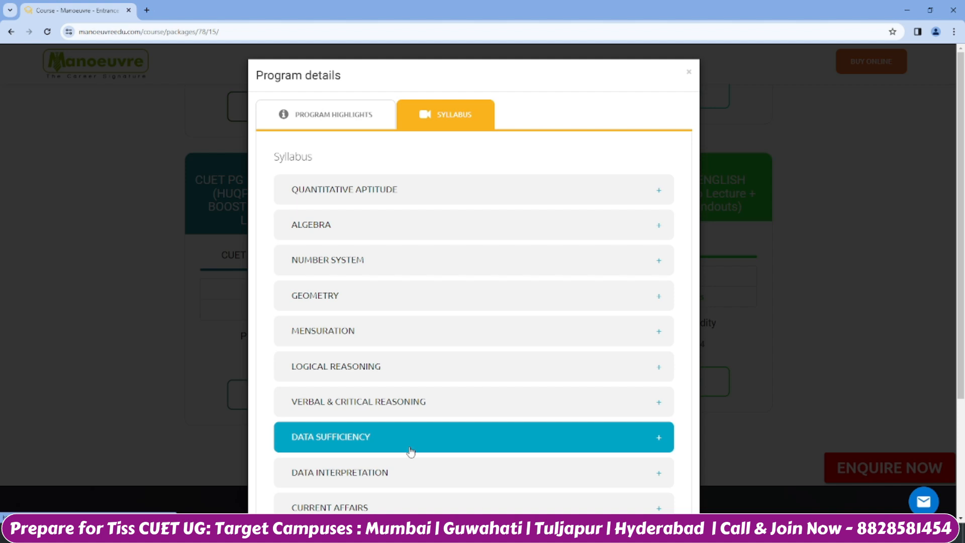
left_click(133, 333)
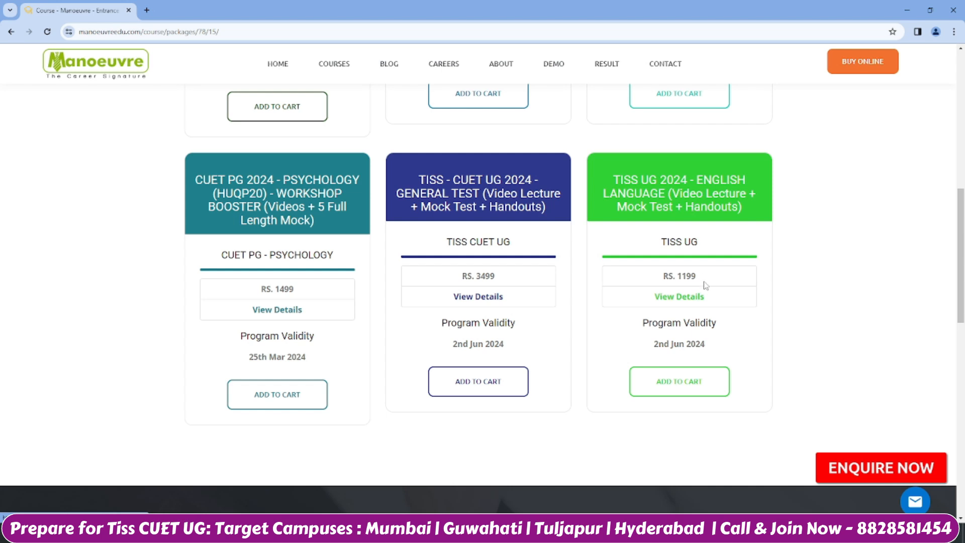
- View the syllabus and program highlights of the TISS UG 2024 English Language package and close its details
left_click(685, 297)
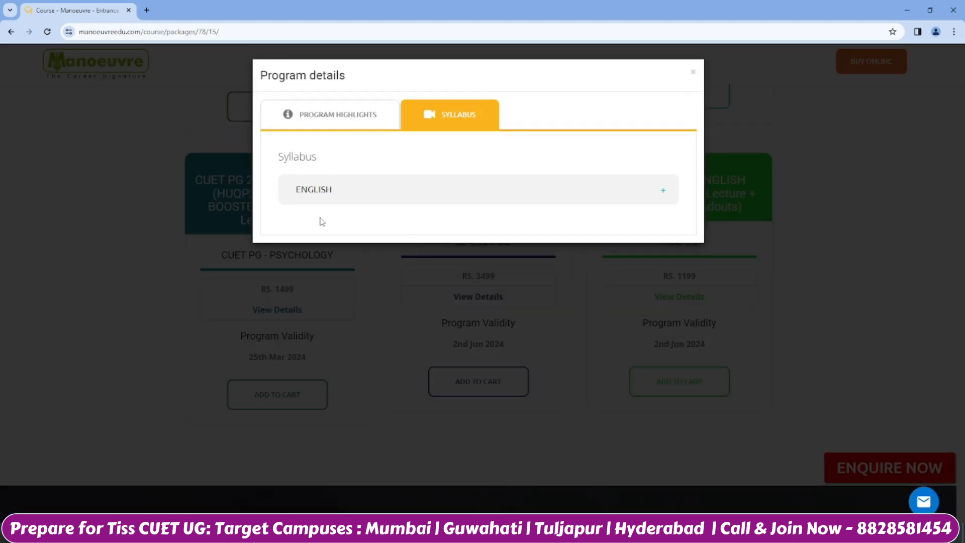
left_click(365, 128)
left_click_drag(295, 196, 666, 208)
left_click(549, 372)
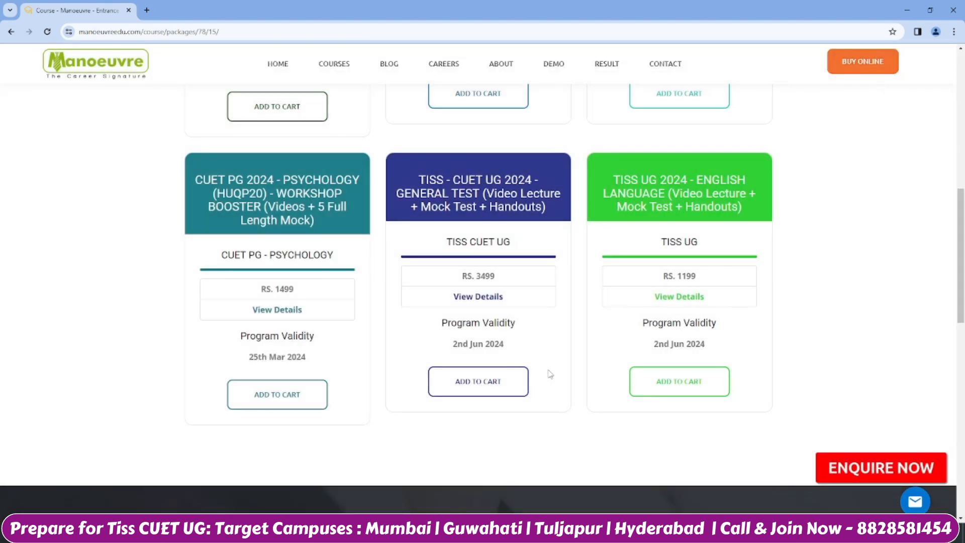